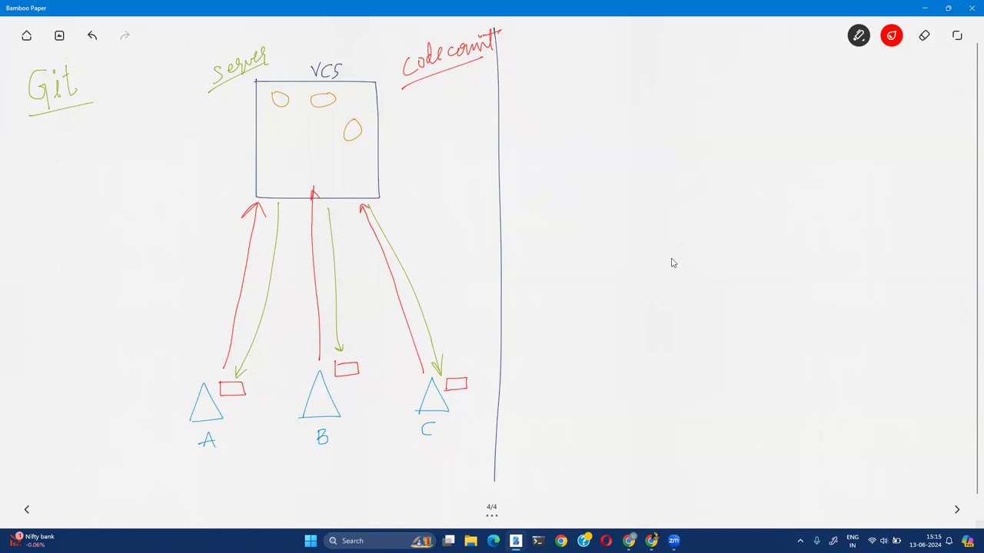
Switch from the Bamboo Paper sketch to the AWS Console in Chrome
click(628, 541)
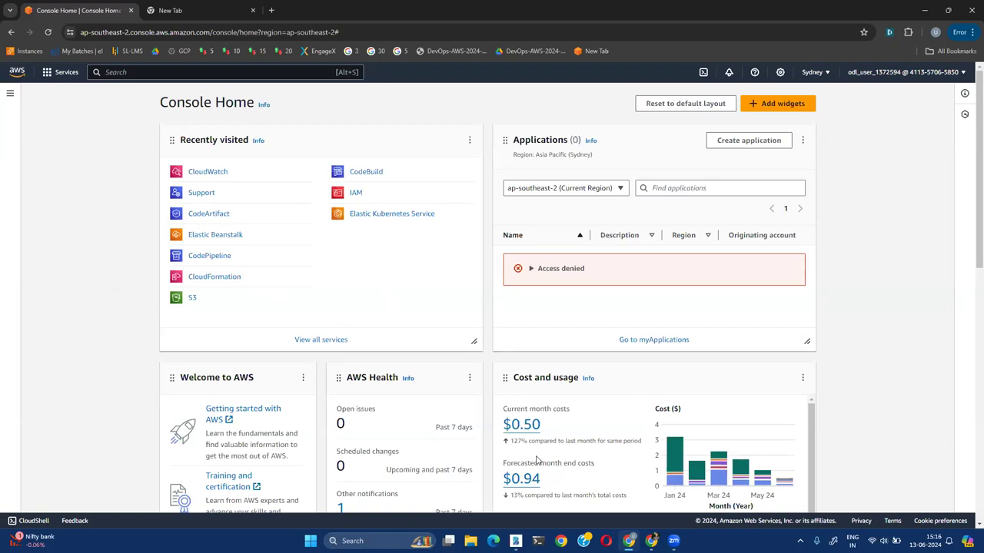
scroll(504, 459, down, 1)
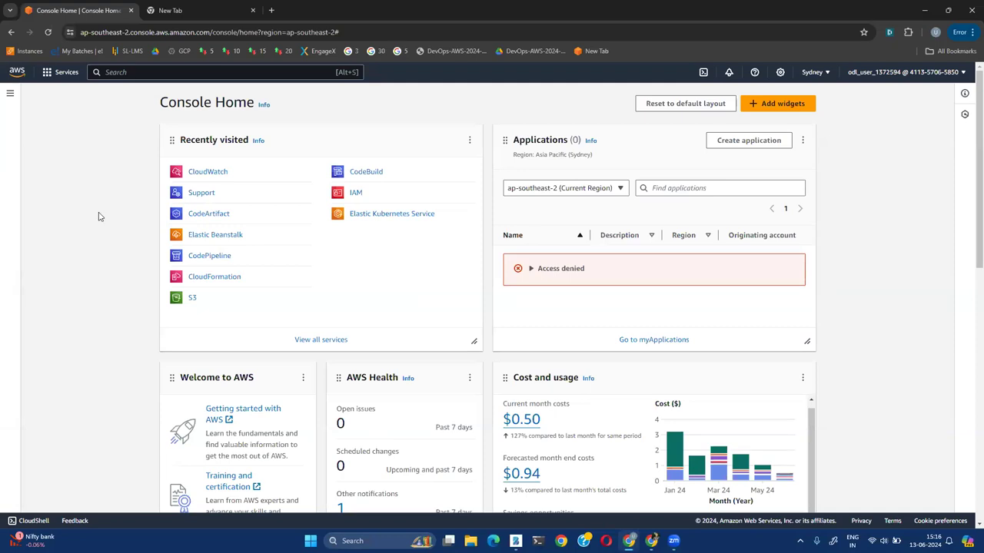
Open CodeCommit from the Developer Tools group of the AWS Services menu
click(56, 75)
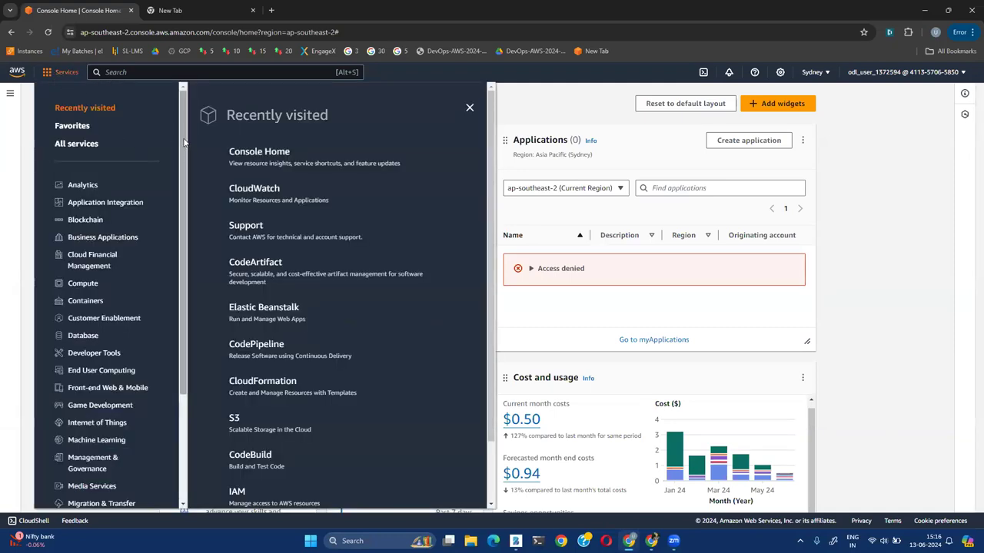
scroll(184, 179, down, 3)
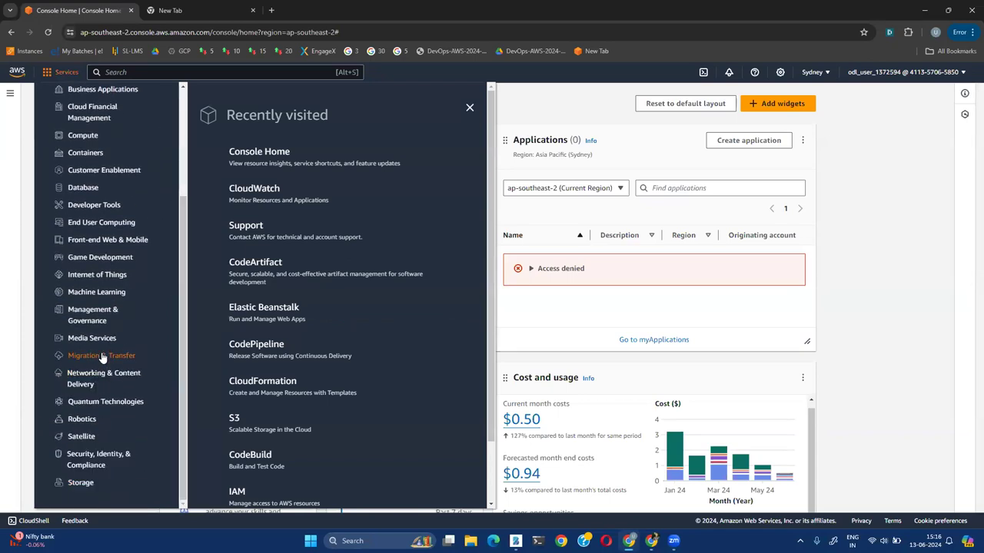
click(93, 208)
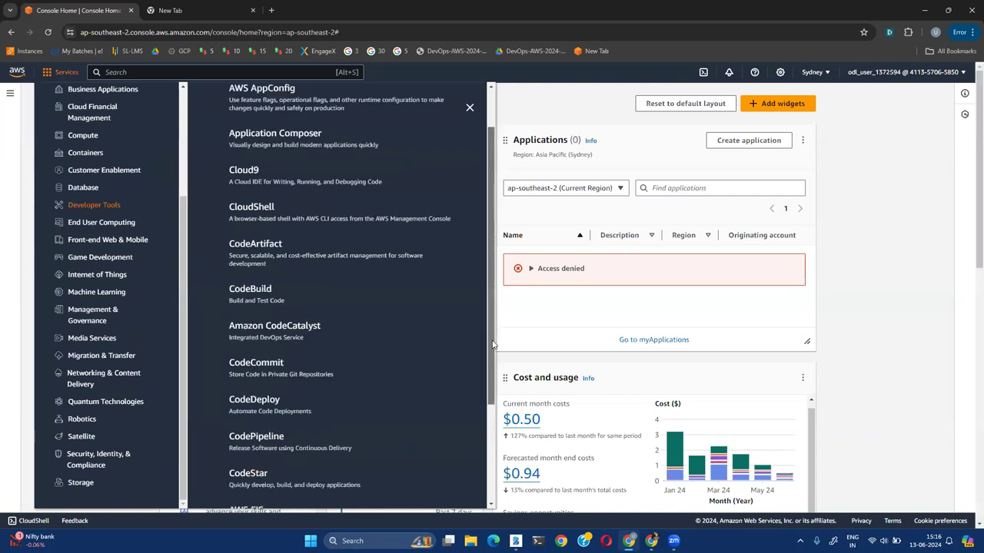
drag(493, 345, 499, 467)
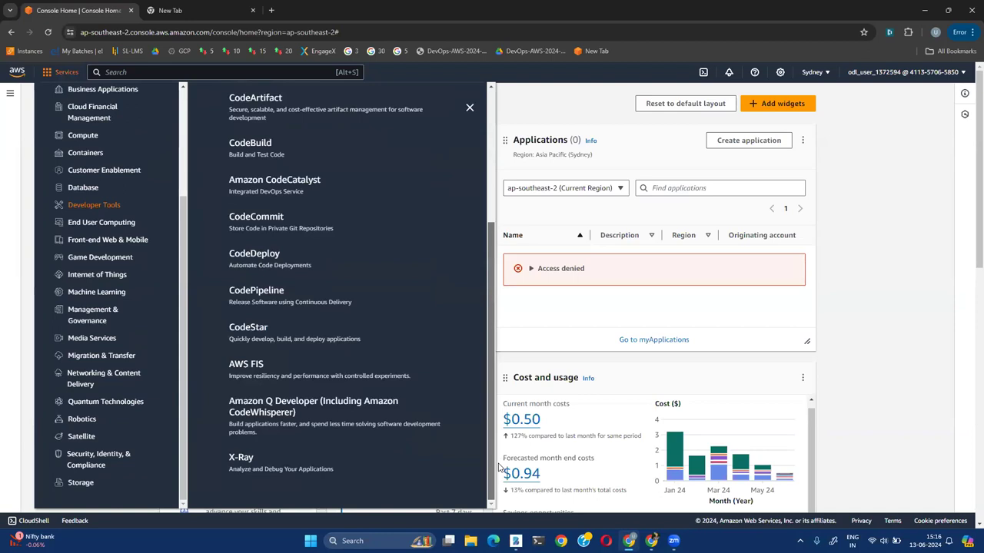
drag(499, 467, 496, 366)
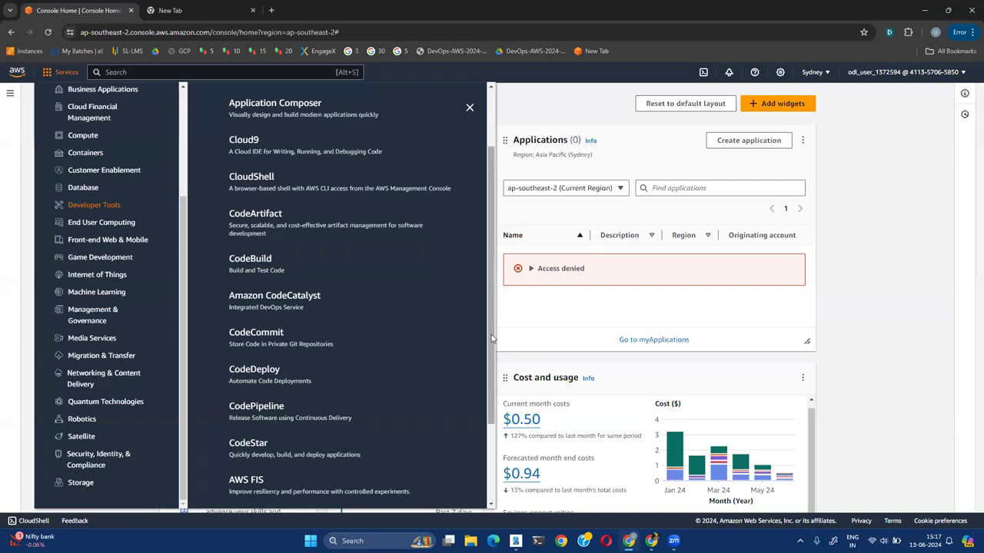
drag(491, 365, 488, 290)
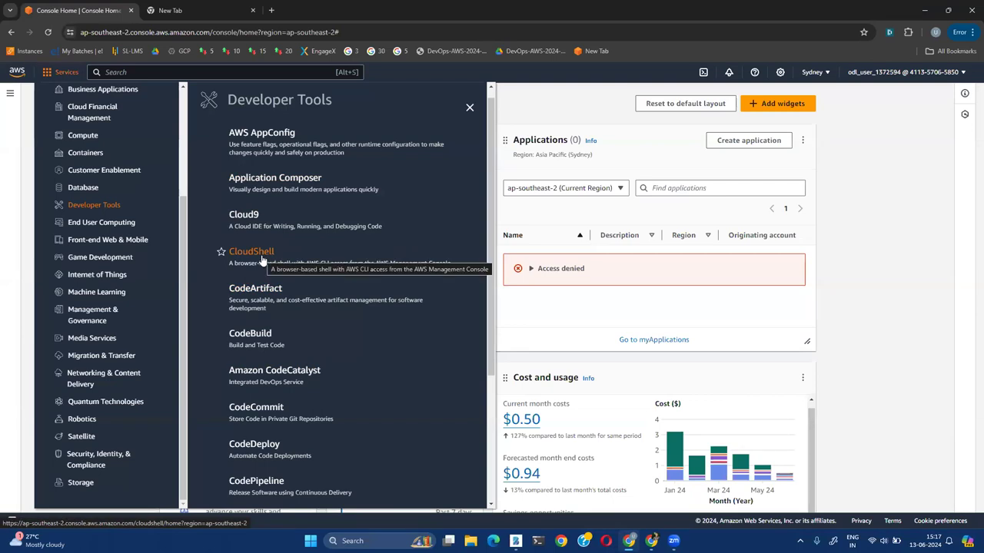
scroll(407, 384, down, 1)
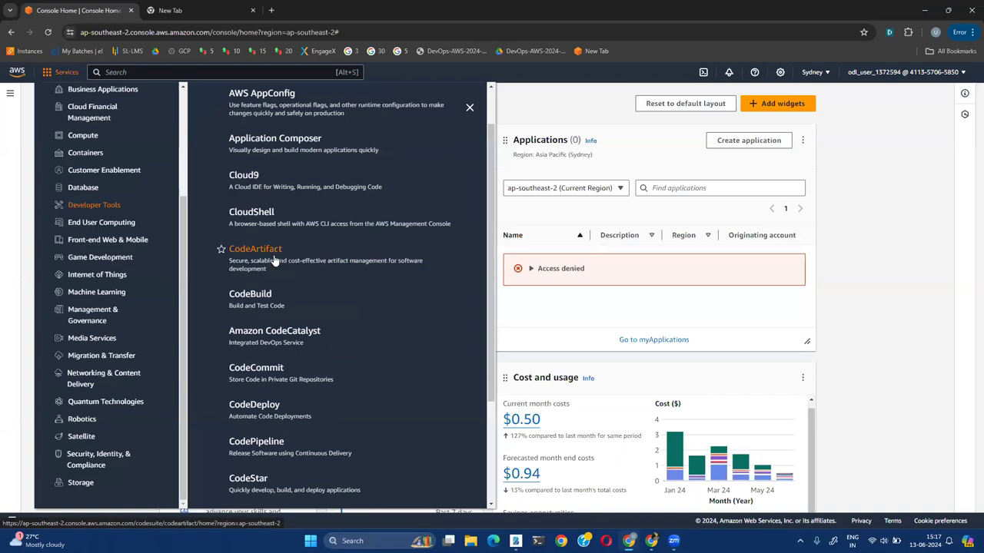
scroll(394, 358, down, 2)
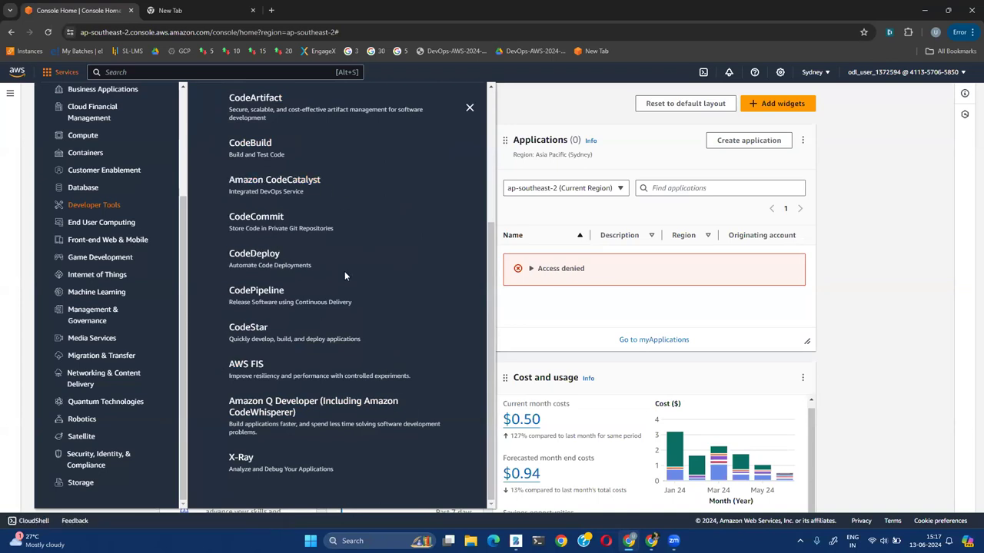
scroll(342, 275, up, 1)
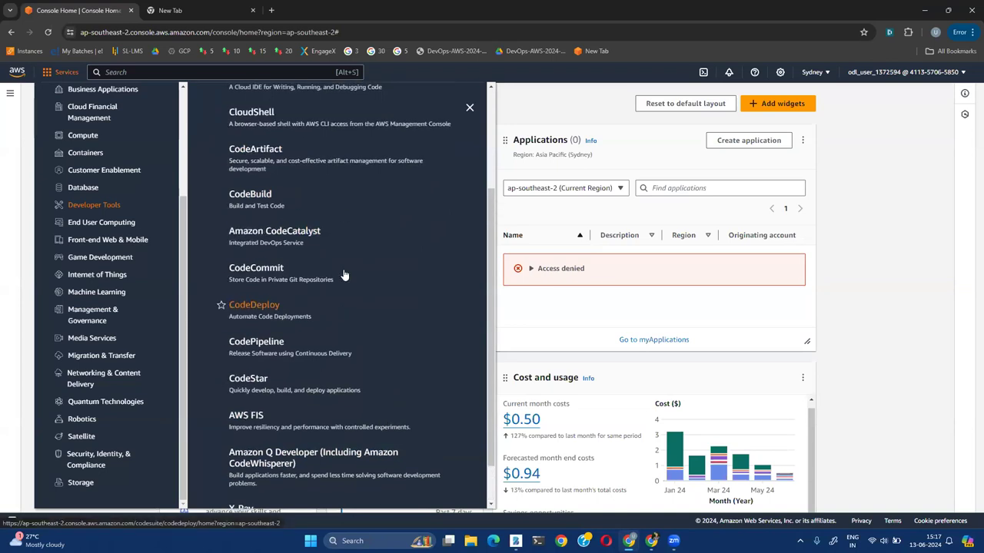
click(254, 270)
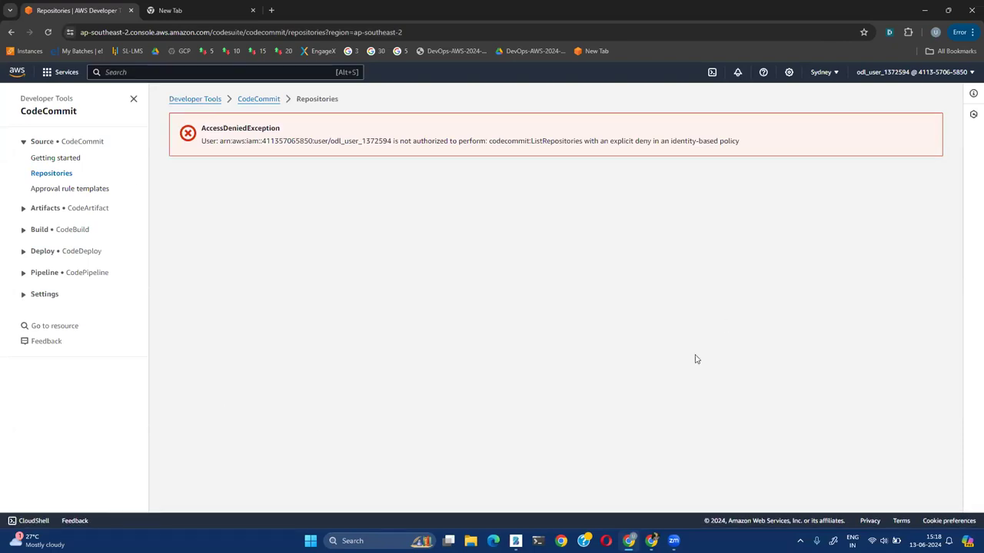
Change the console region from Sydney to US East (N. Virginia)
click(835, 76)
click(734, 97)
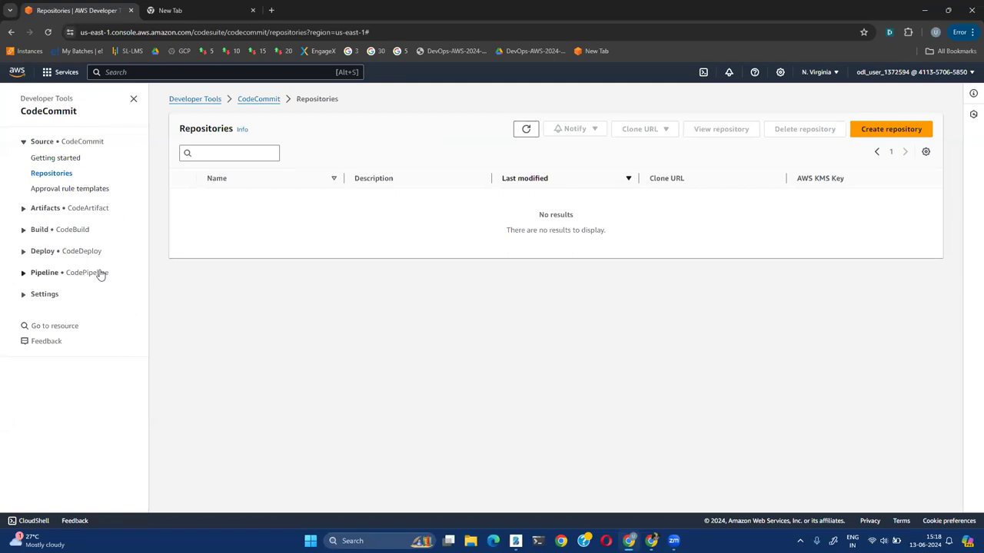
Collapse and re-expand the Source section in the CodeCommit sidebar
click(25, 144)
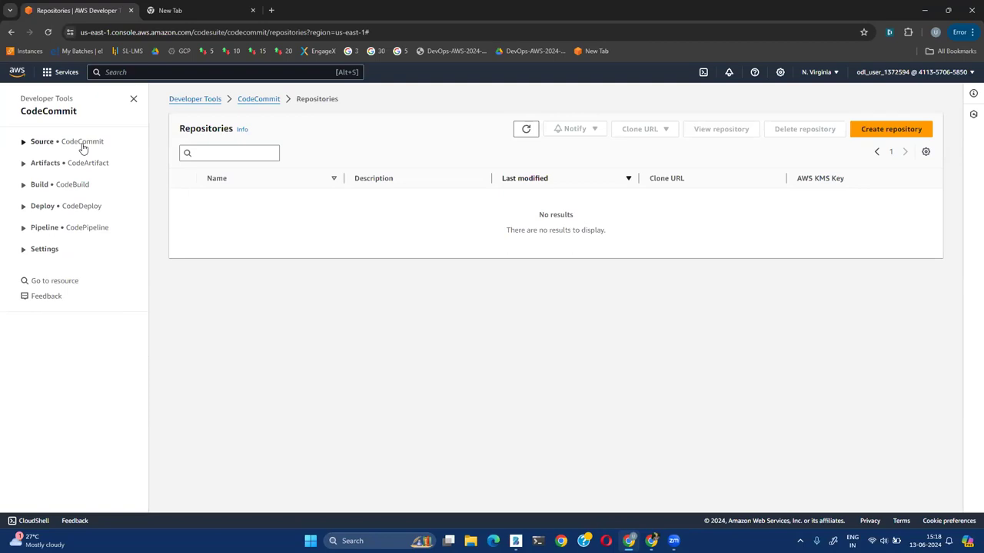
click(82, 145)
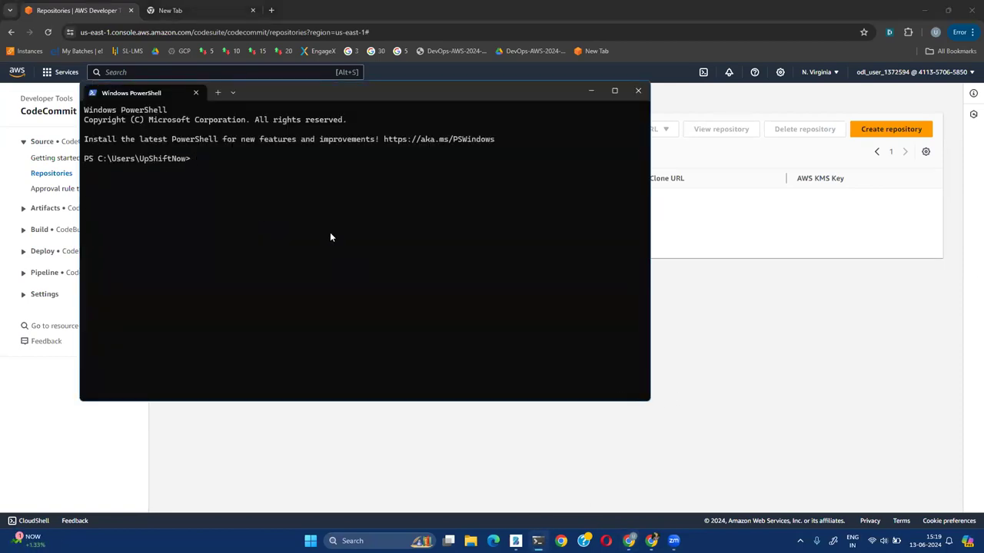
Run bare aws in PowerShell to confirm the CLI works, then bring CodeCommit back
text(aws)
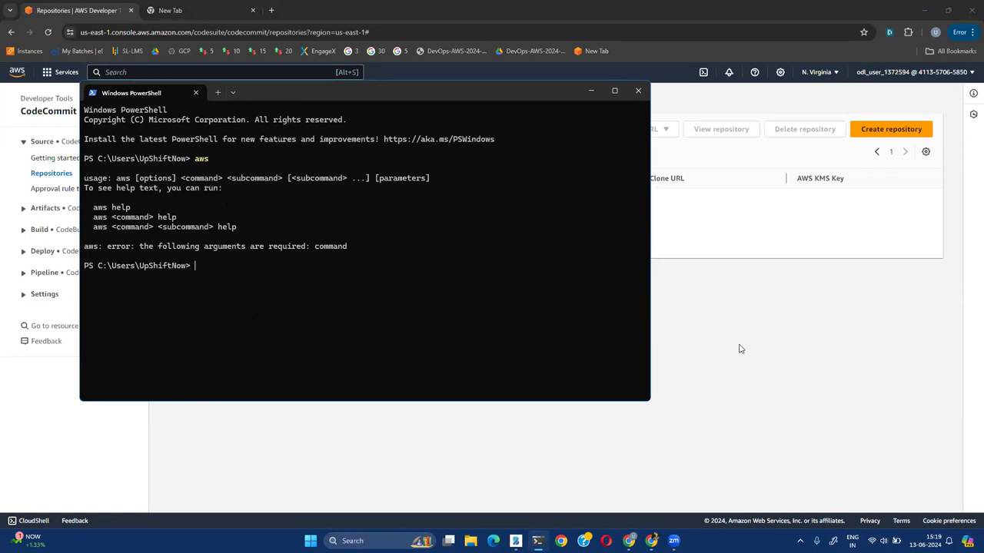
click(781, 372)
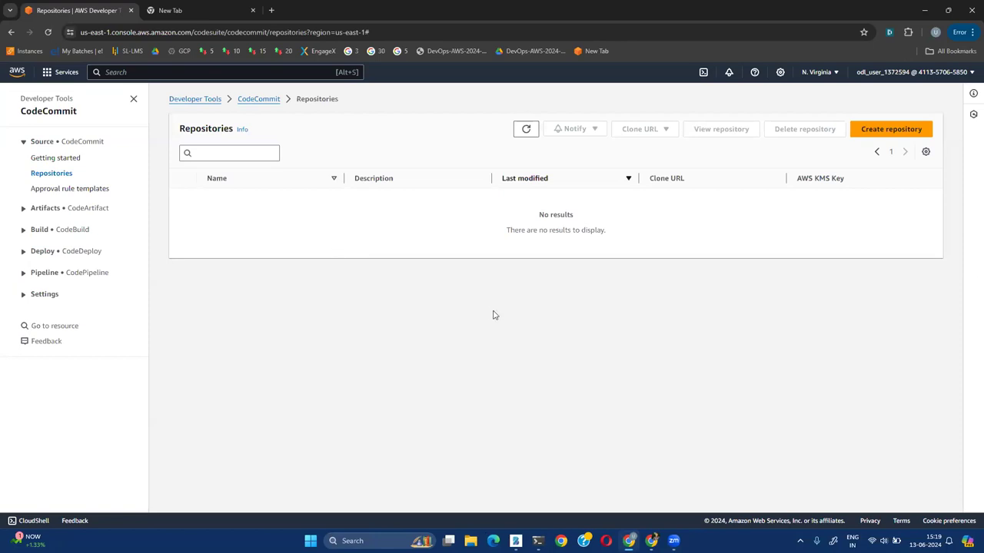
Create an empty CodeCommit repository named demo-console with no description
click(886, 131)
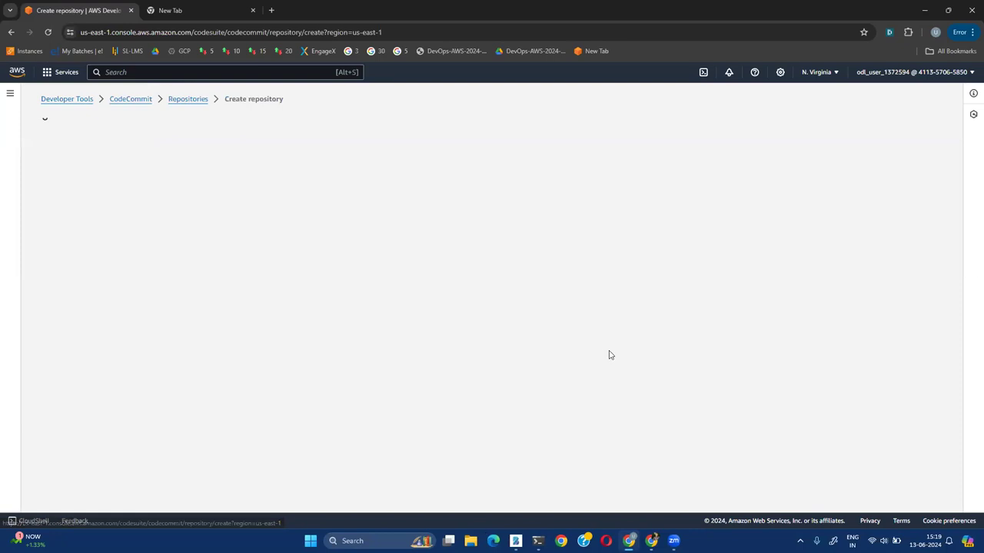
click(66, 228)
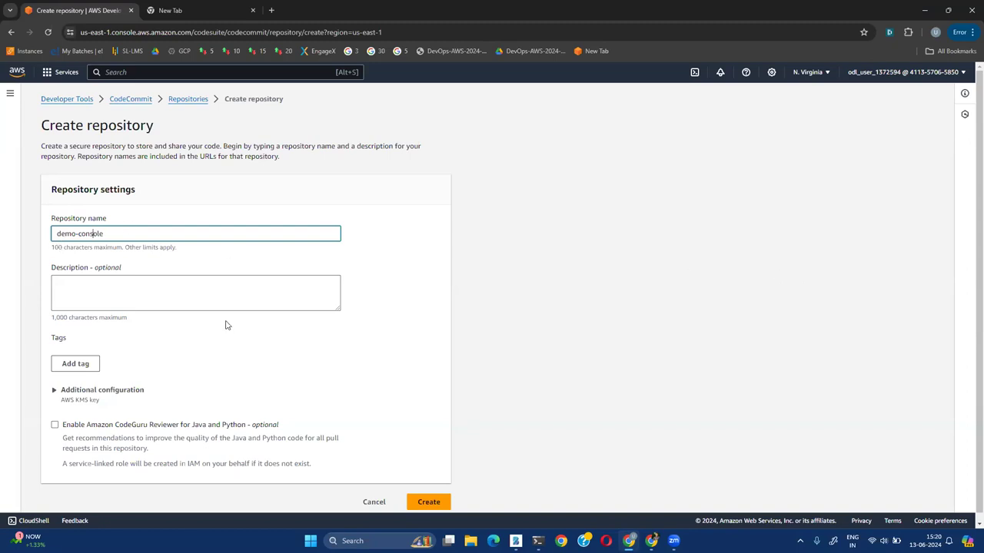
click(104, 292)
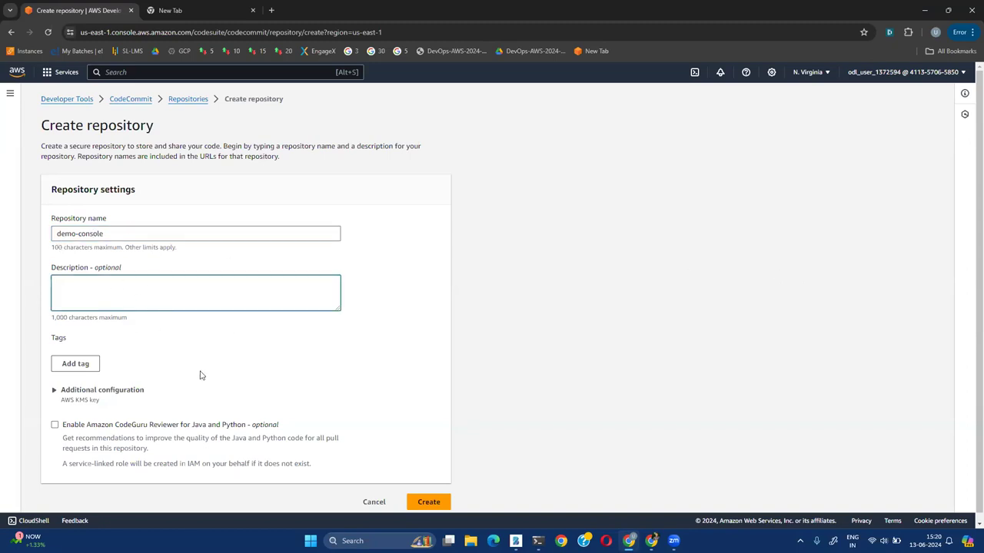
scroll(200, 375, down, 1)
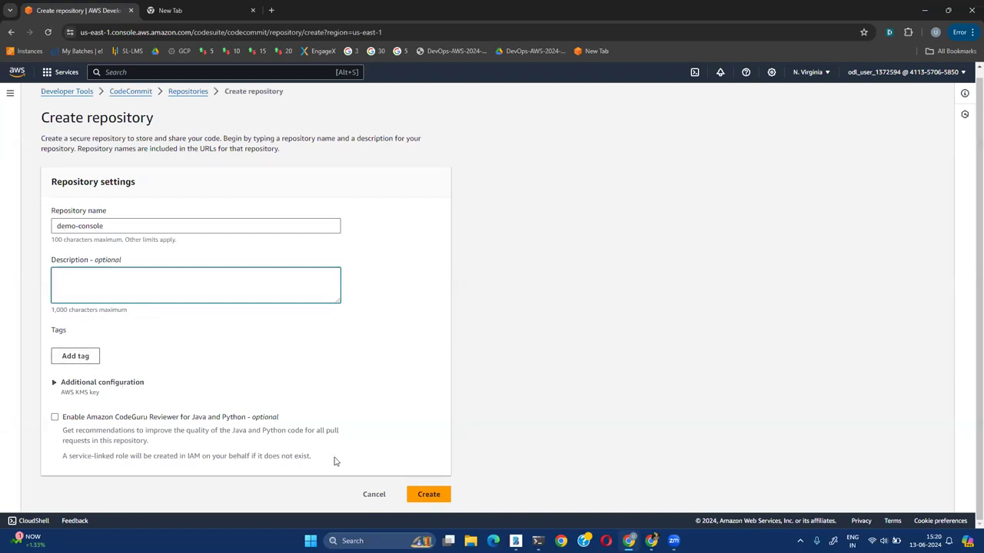
click(430, 498)
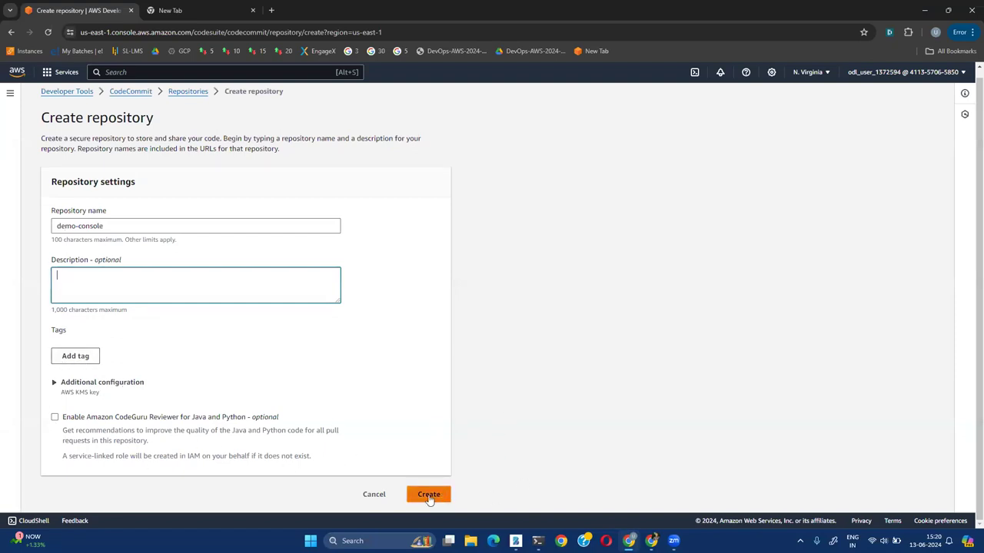
click(429, 495)
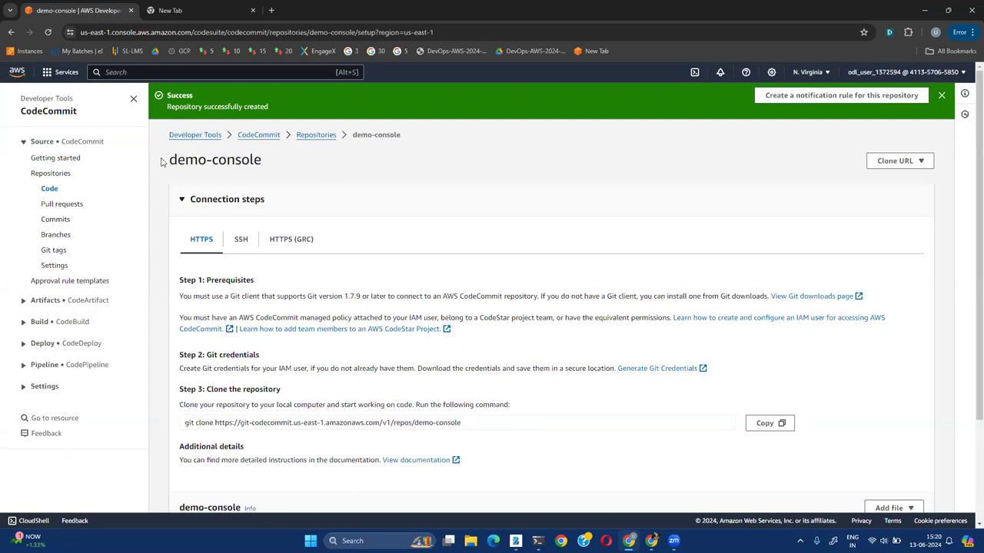
Reopen demo-console from the repositories list, review its connection steps, then switch to Bamboo Paper
click(259, 137)
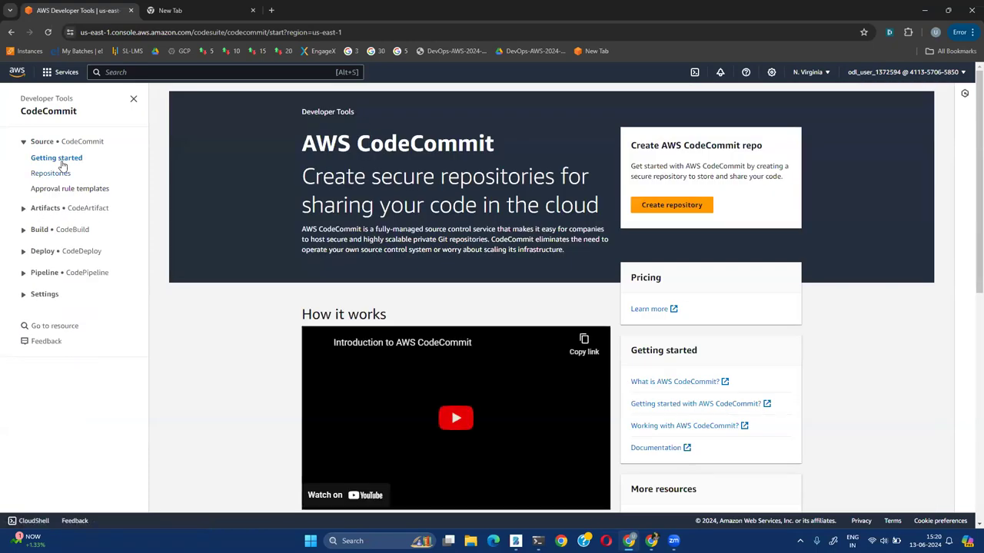
click(51, 174)
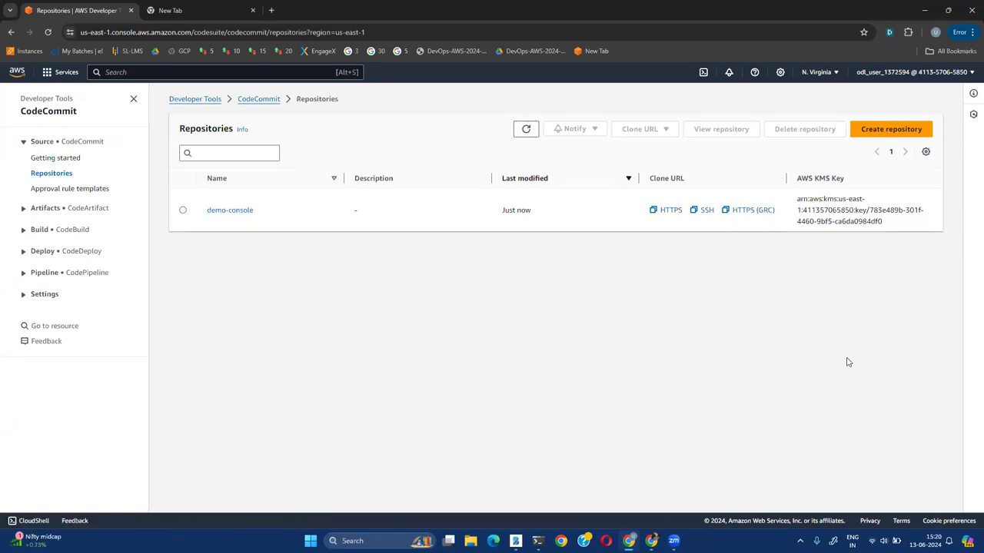
click(223, 211)
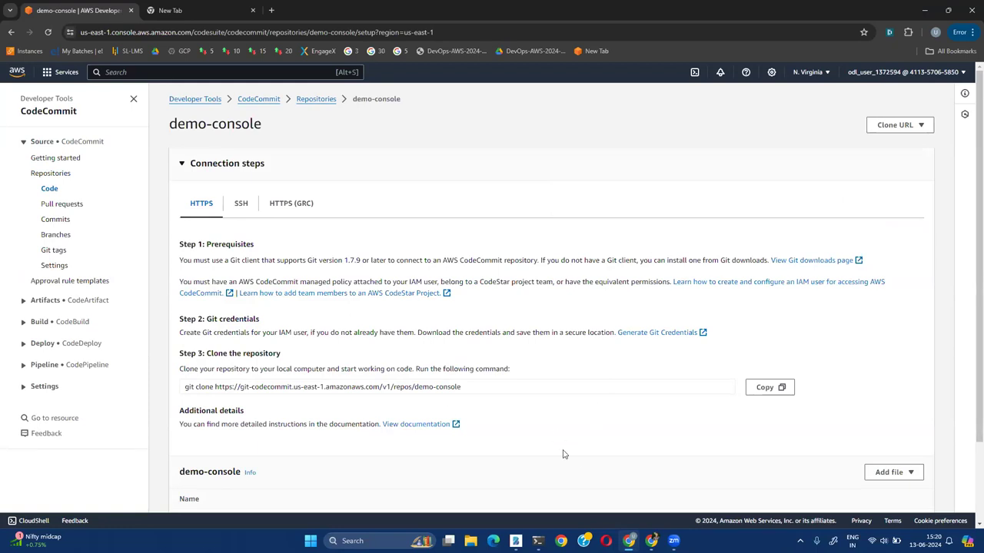
scroll(538, 435, down, 2)
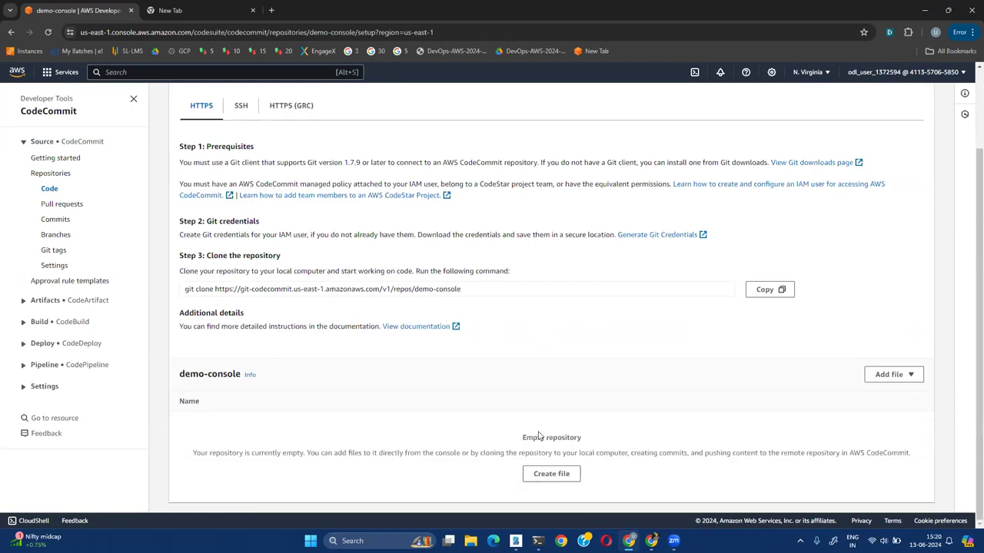
scroll(659, 345, up, 2)
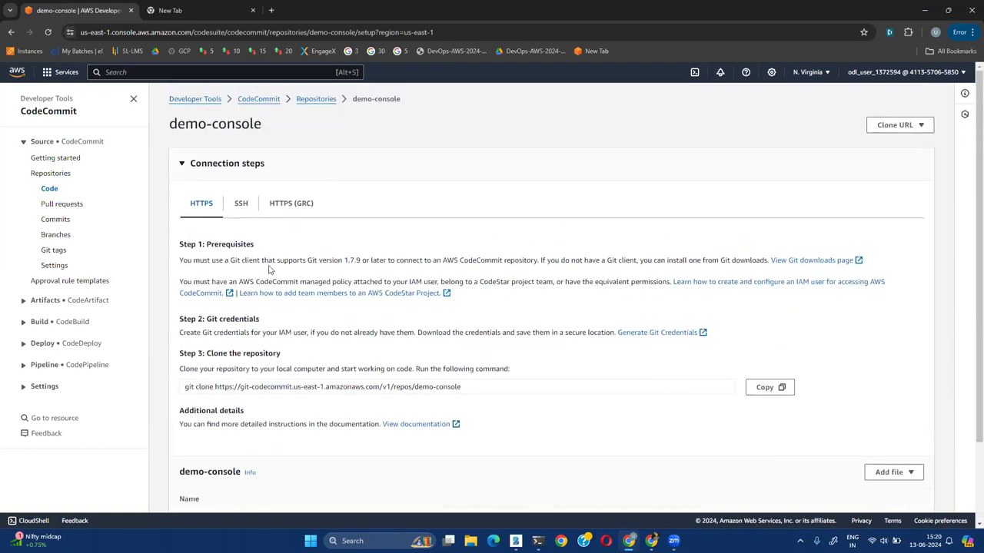
scroll(636, 421, down, 2)
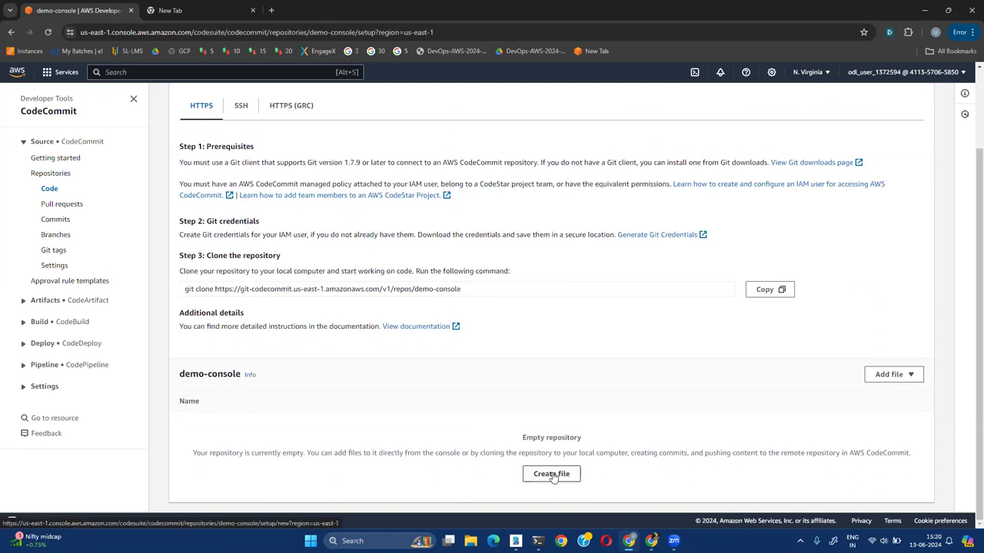
click(515, 541)
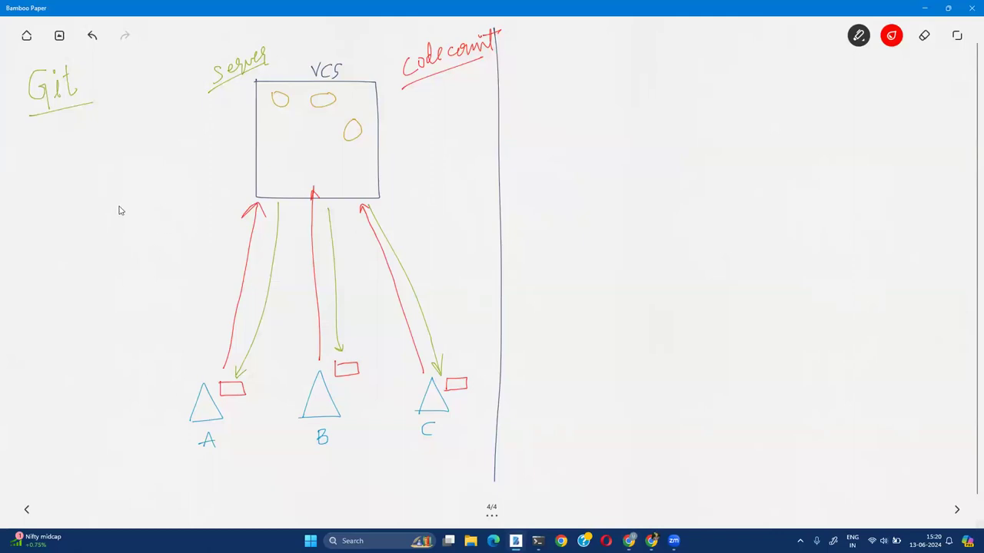
Draw a red arrow up into the VCS box, then return to the demo-console page
drag(121, 218, 257, 157)
key(alt+Tab)
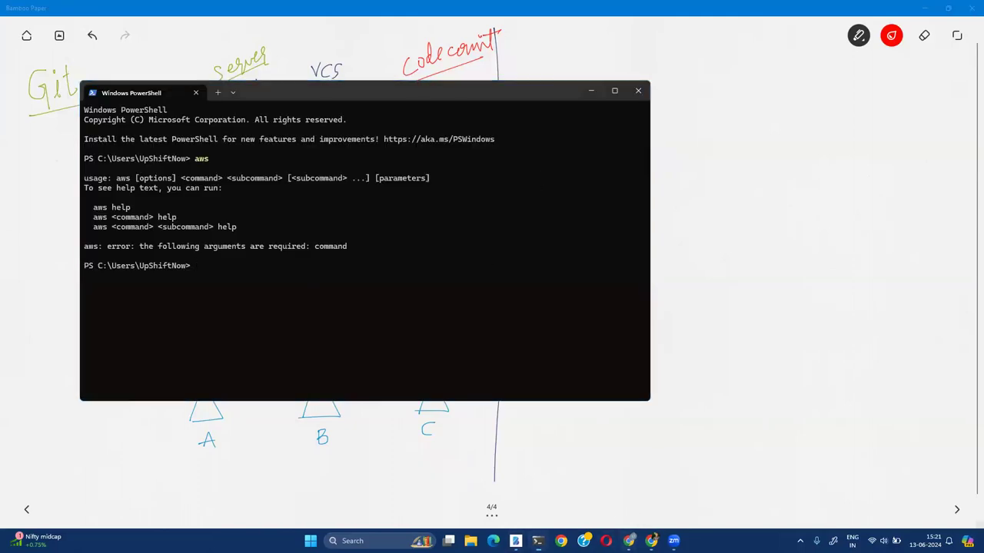
key(alt+Tab)
scroll(681, 333, up, 1)
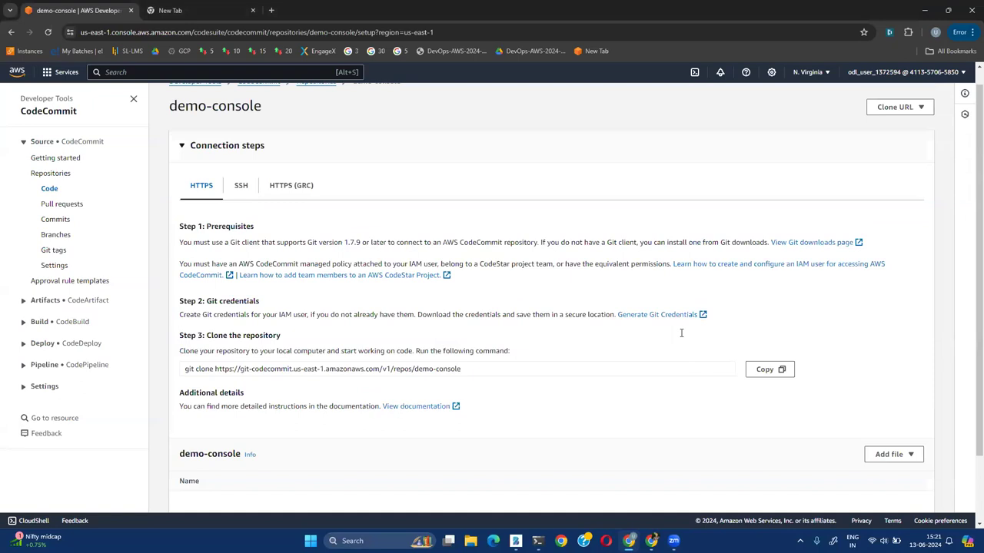
Scroll to the top of demo-console and bring the PowerShell window forward
scroll(681, 332, up, 1)
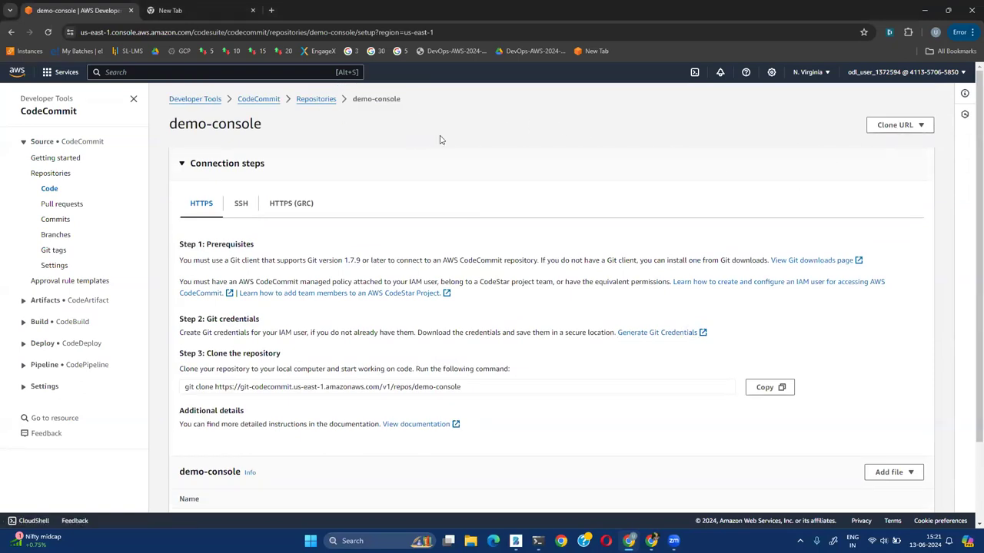
click(538, 541)
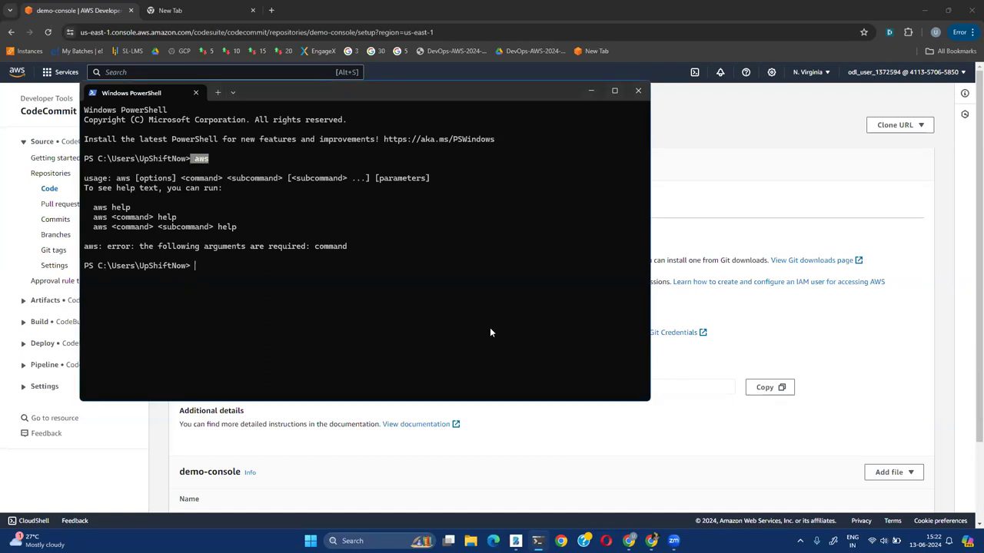
click(438, 309)
double_click(199, 158)
Collapse demo-console's Connection steps panel to reveal the empty repository contents
click(851, 179)
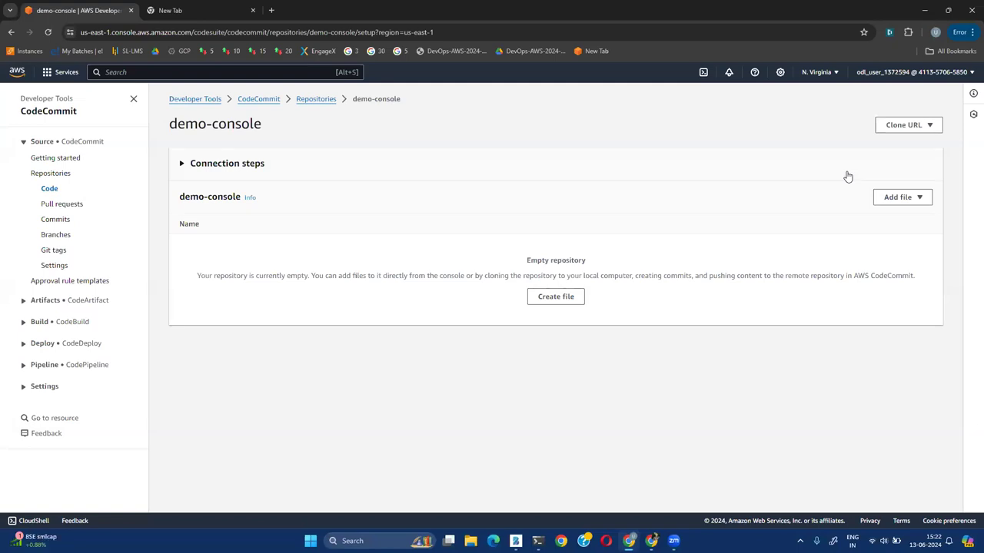
Type aws configure at the PowerShell prompt and close the screen magnifier
key(alt+Tab)
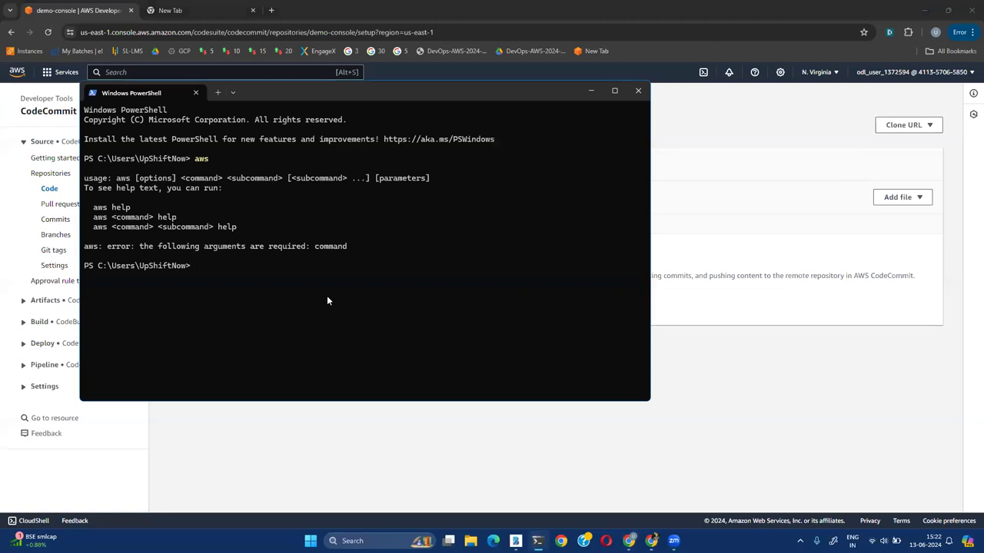
double_click(200, 158)
click(362, 353)
text(aws configure)
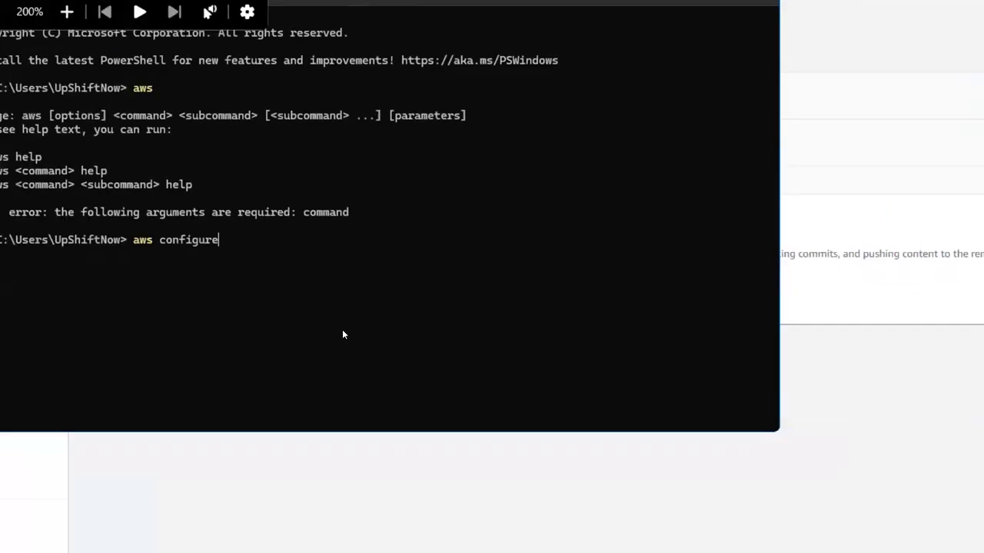
key(super+minus)
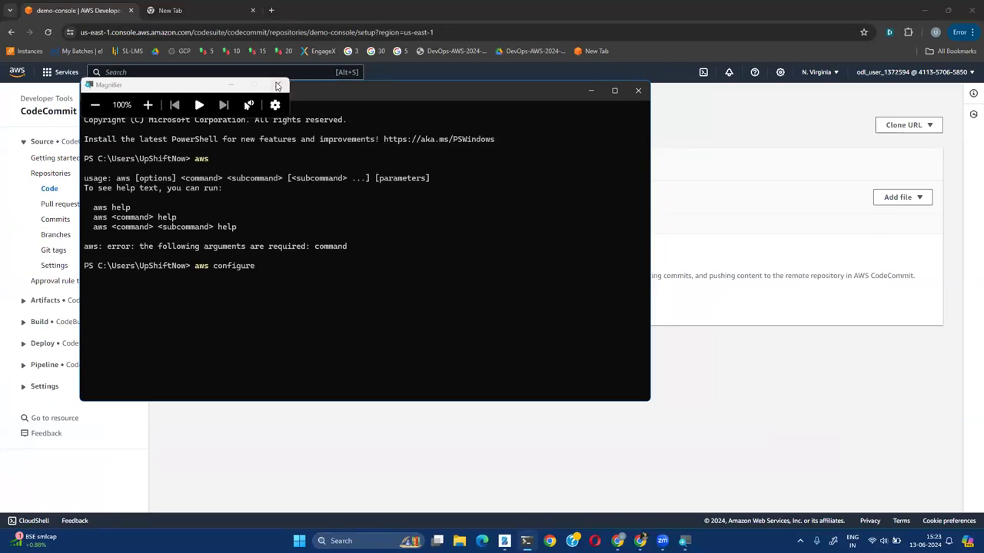
key(super+Escape)
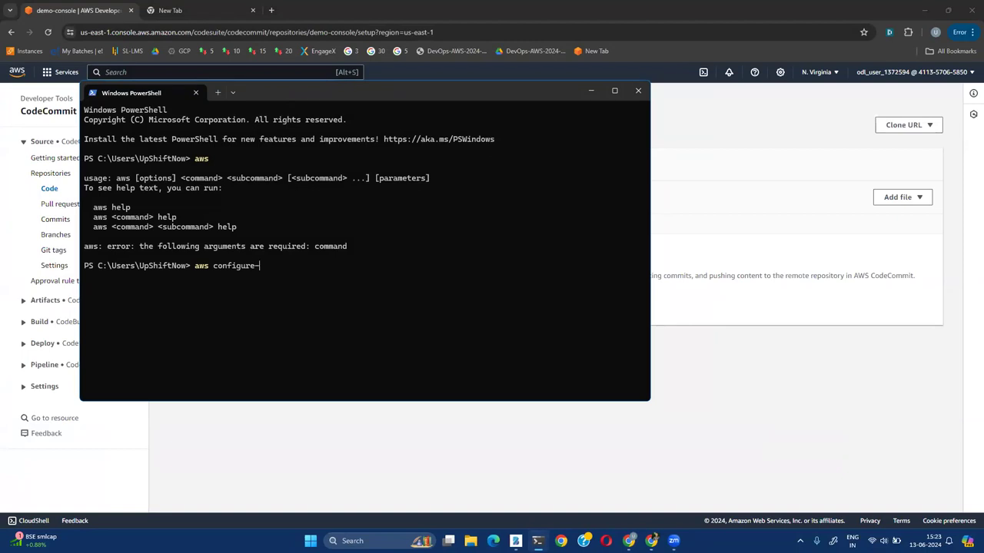
key(super+plus)
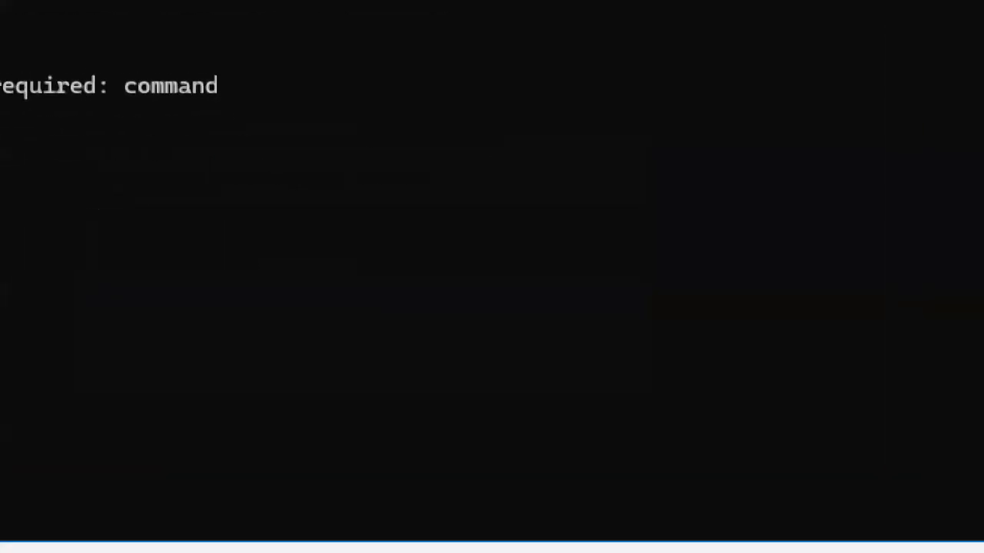
key(super+minus)
key(super+minus)
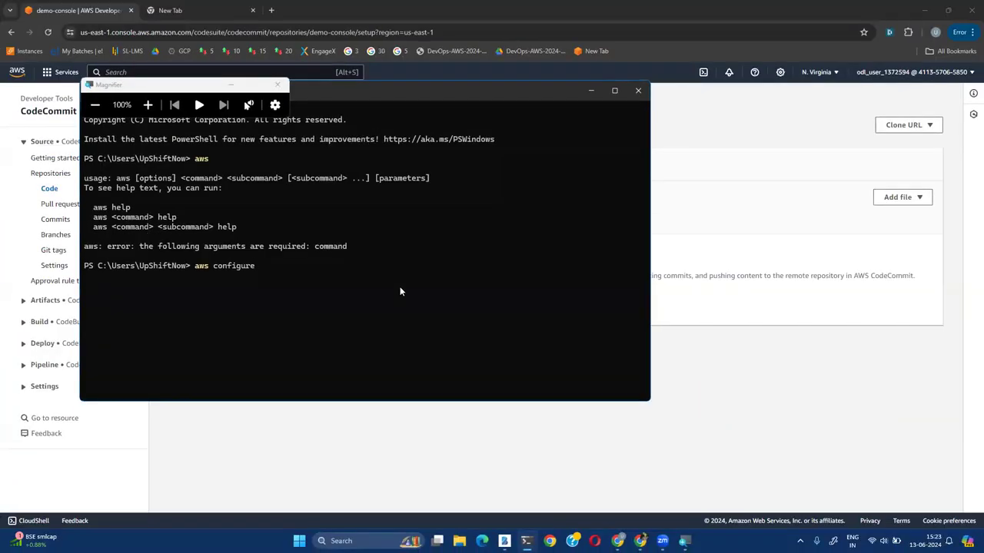
click(278, 85)
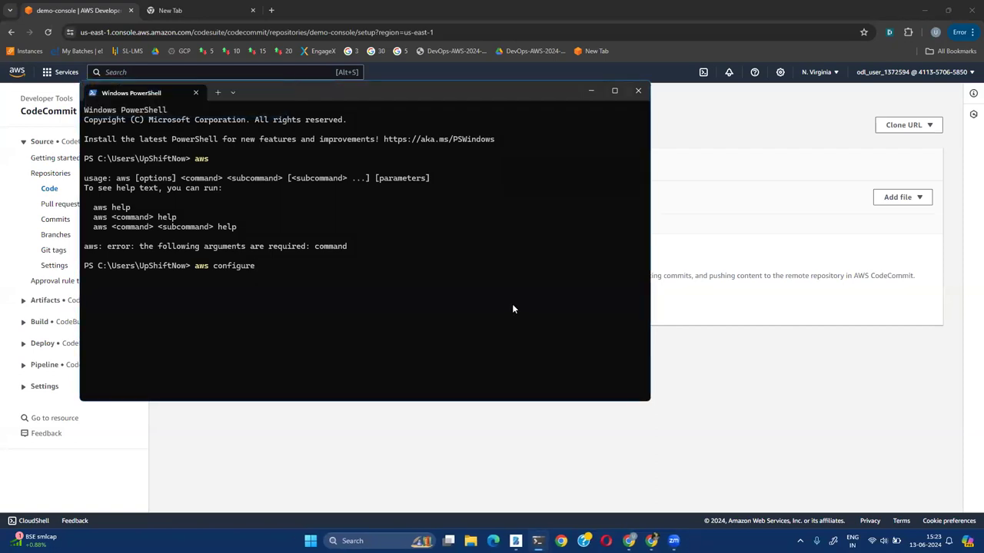
Enlarge the terminal text, maximize and clear it, then run aws configure to reach the Access Key ID prompt
key(ctrl+plus)
key(ctrl+plus)
key(ctrl+plus)
key(ctrl+plus)
key(ctrl+plus)
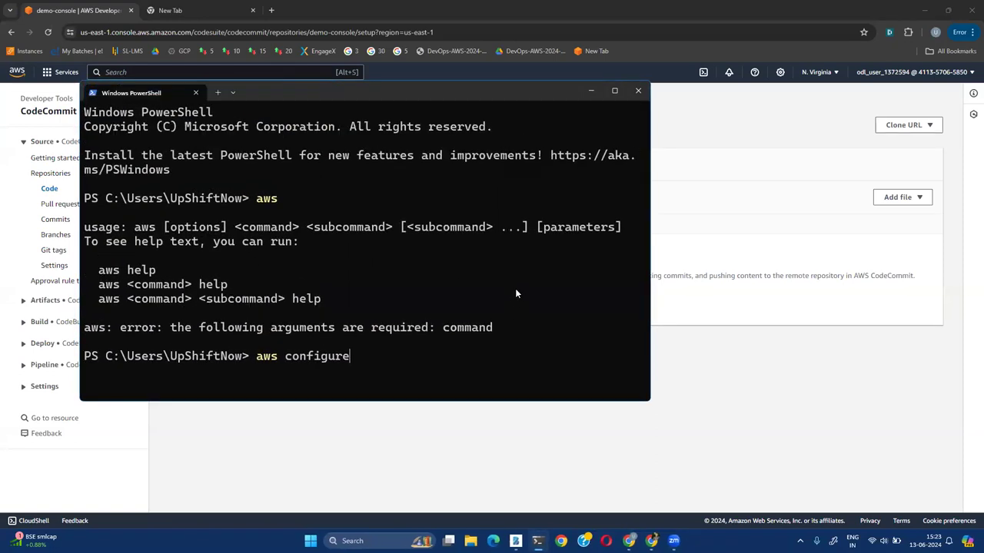
key(ctrl+plus)
click(614, 91)
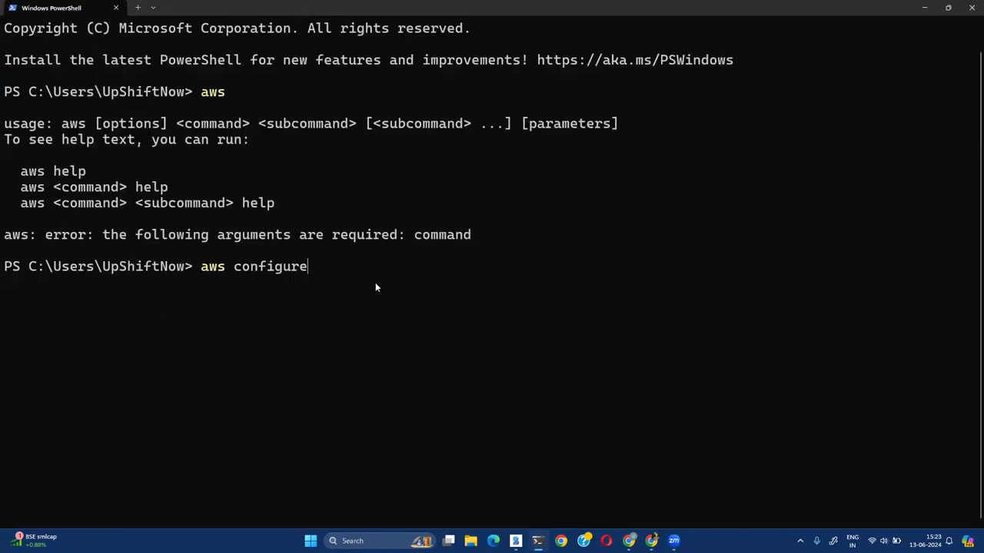
key(ctrl+l)
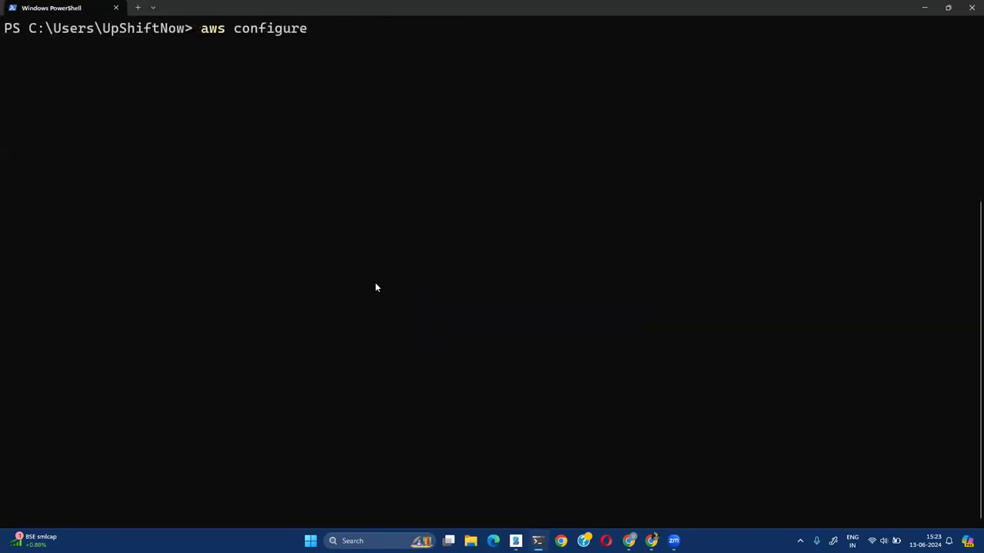
key(Return)
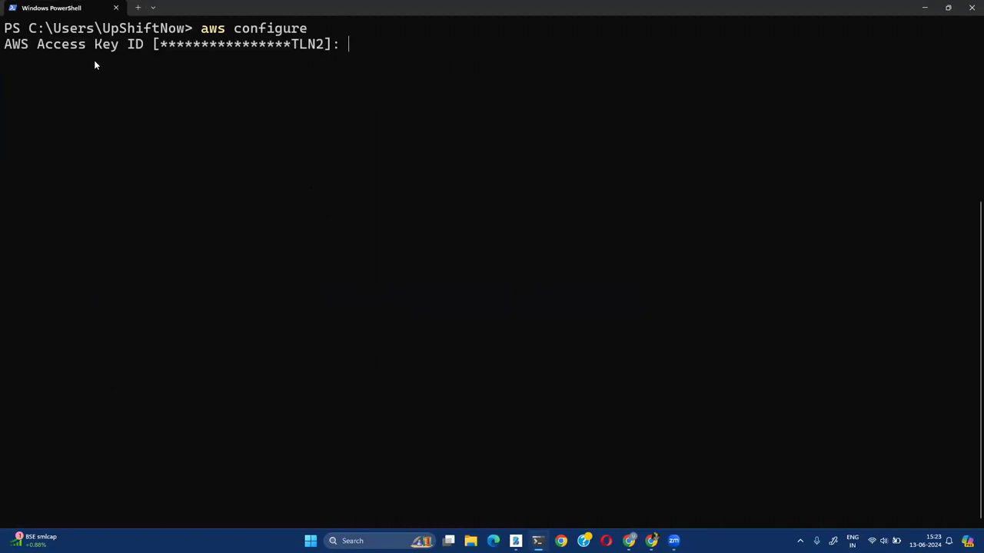
drag(5, 45, 140, 52)
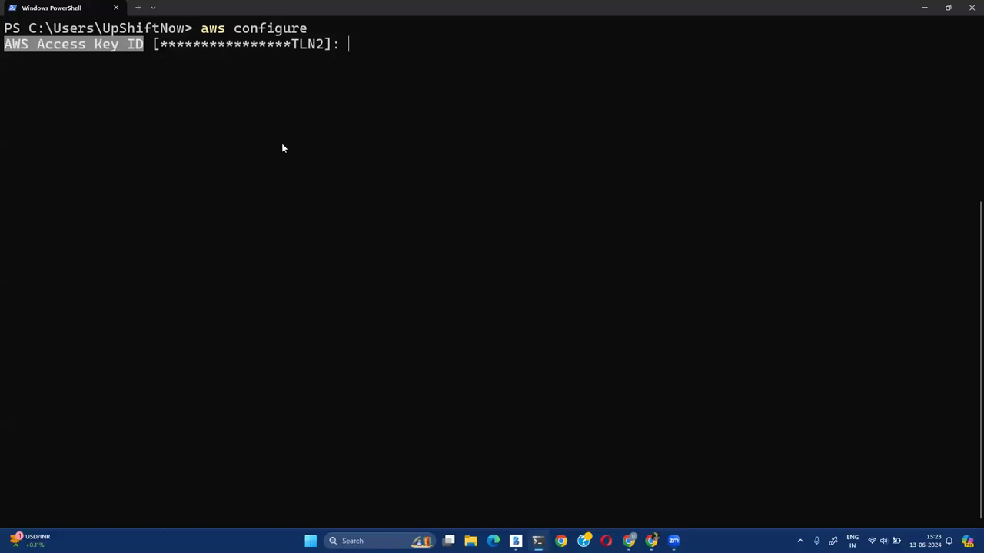
Open Security credentials from the account menu and begin creating a new access key
click(628, 540)
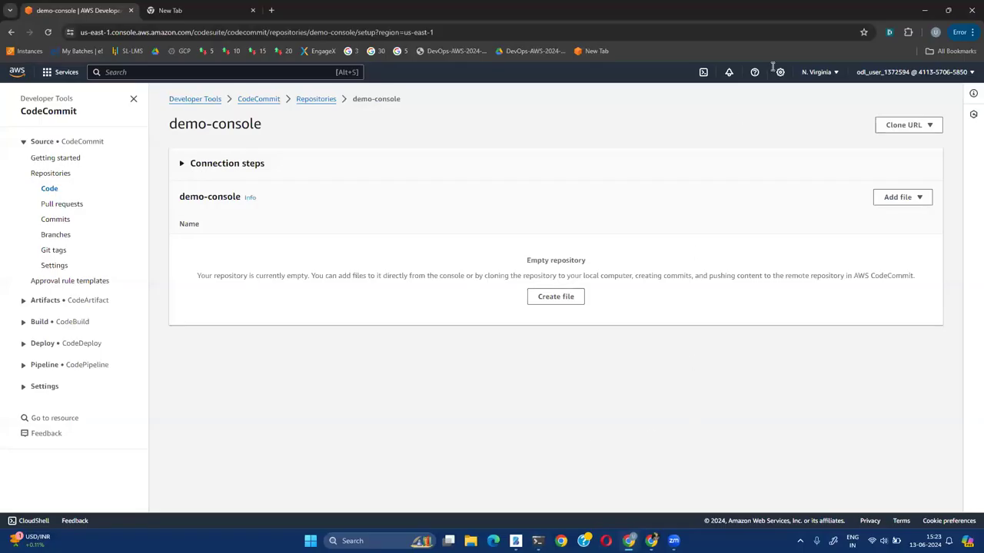
click(971, 73)
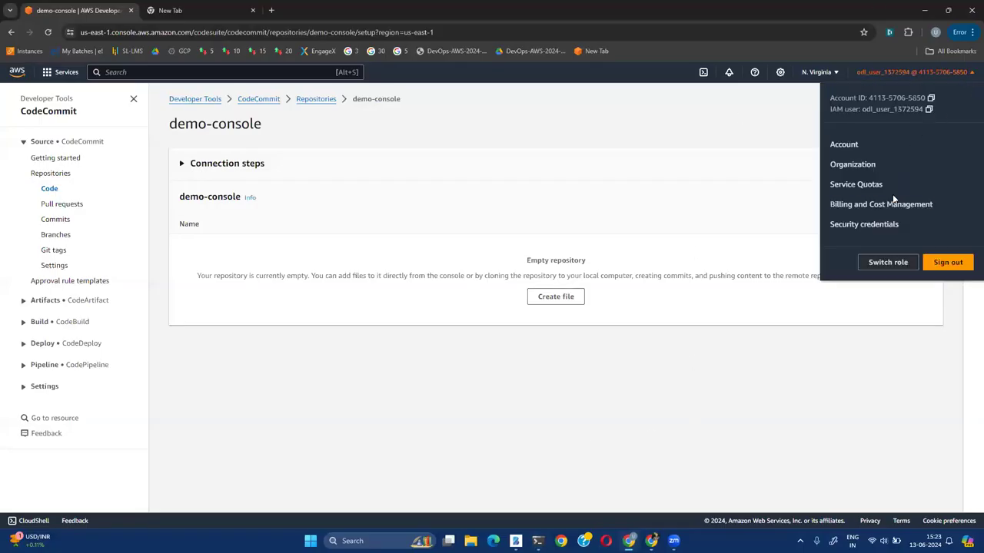
ctrl+click(865, 225)
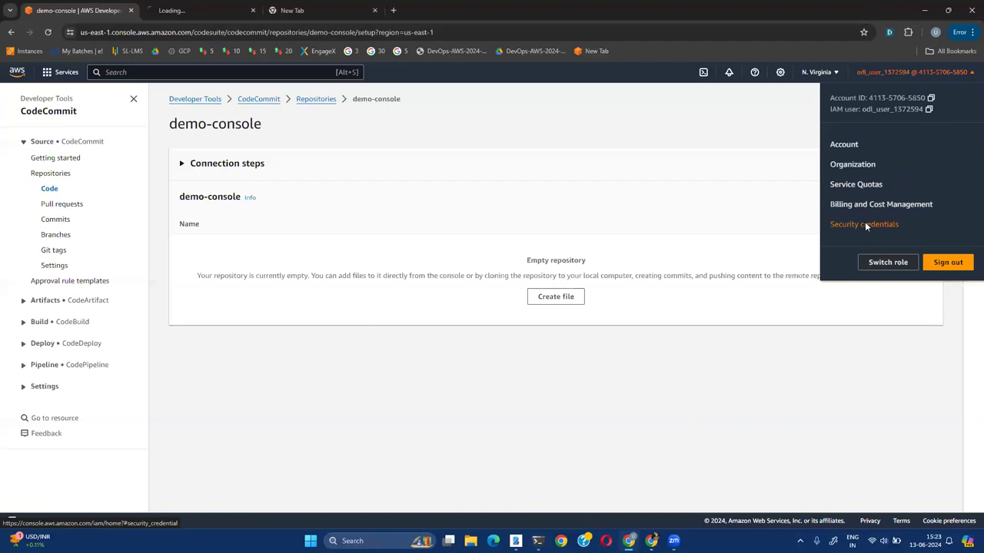
click(193, 11)
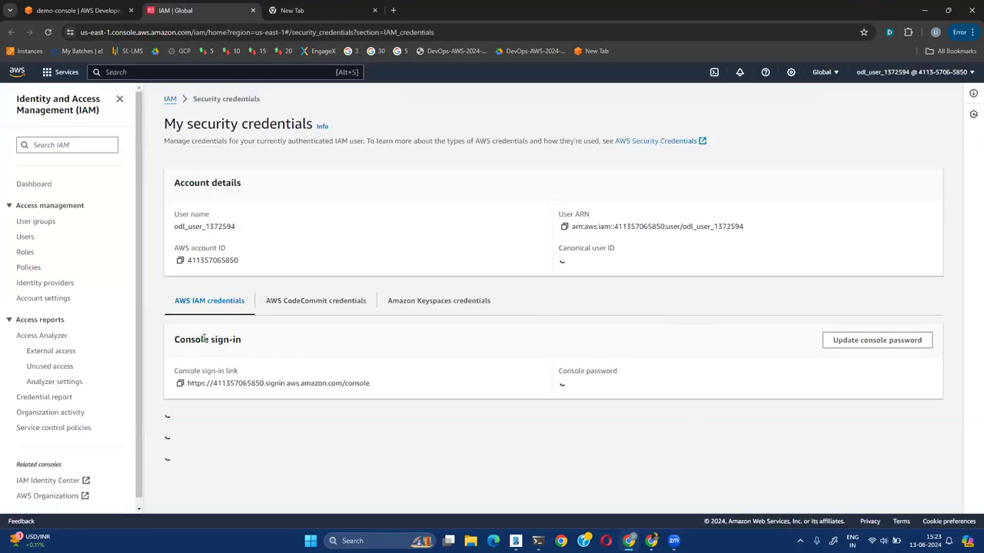
scroll(444, 367, down, 5)
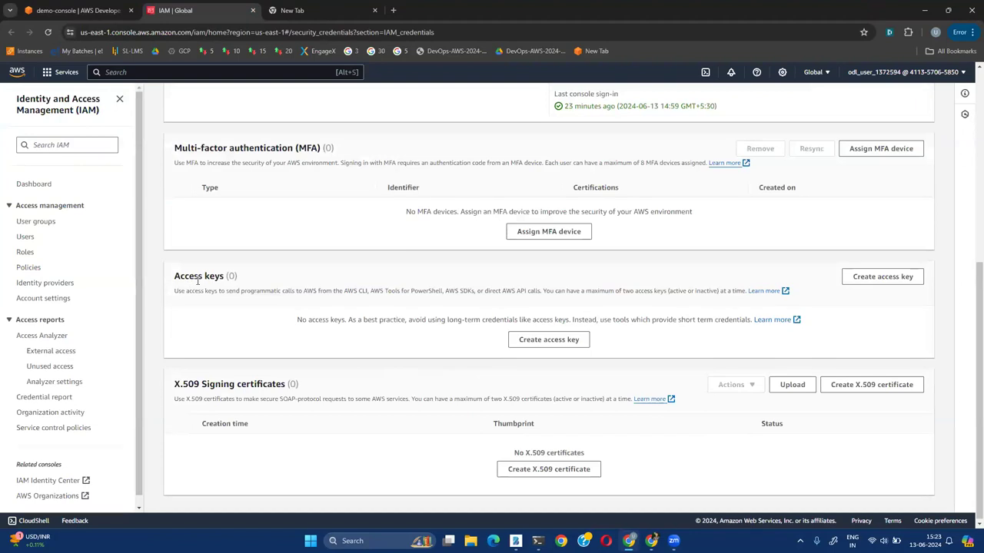
scroll(197, 283, up, 2)
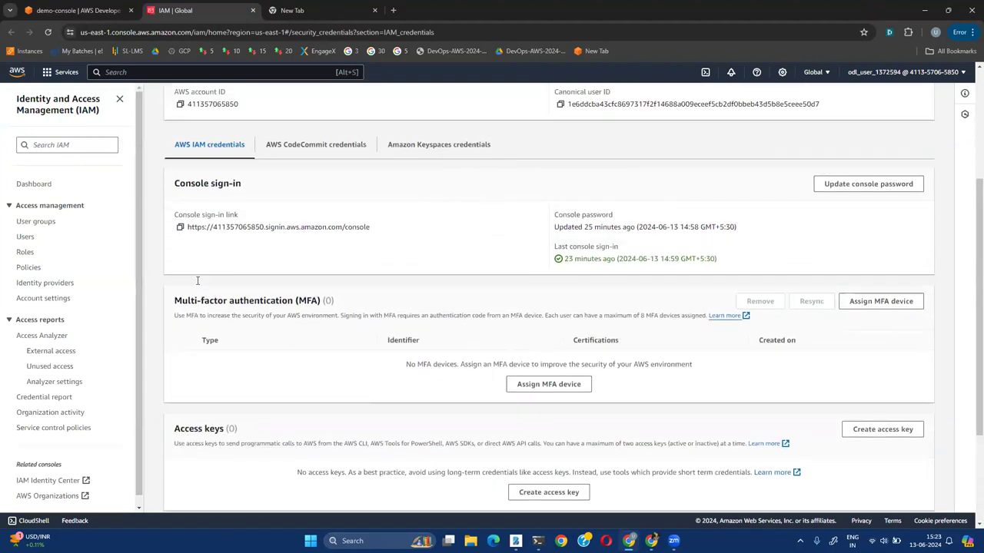
scroll(197, 285, up, 1)
scroll(198, 285, down, 4)
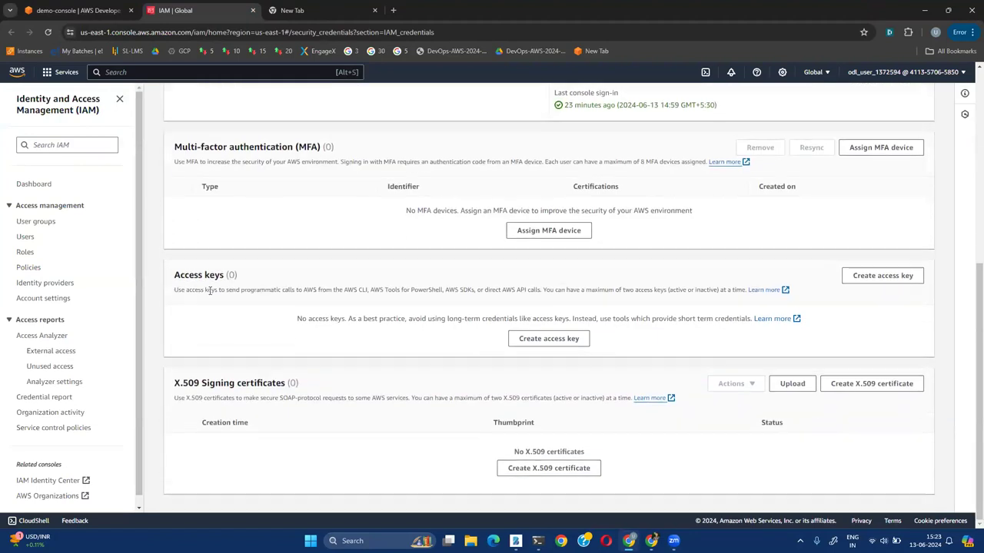
click(549, 338)
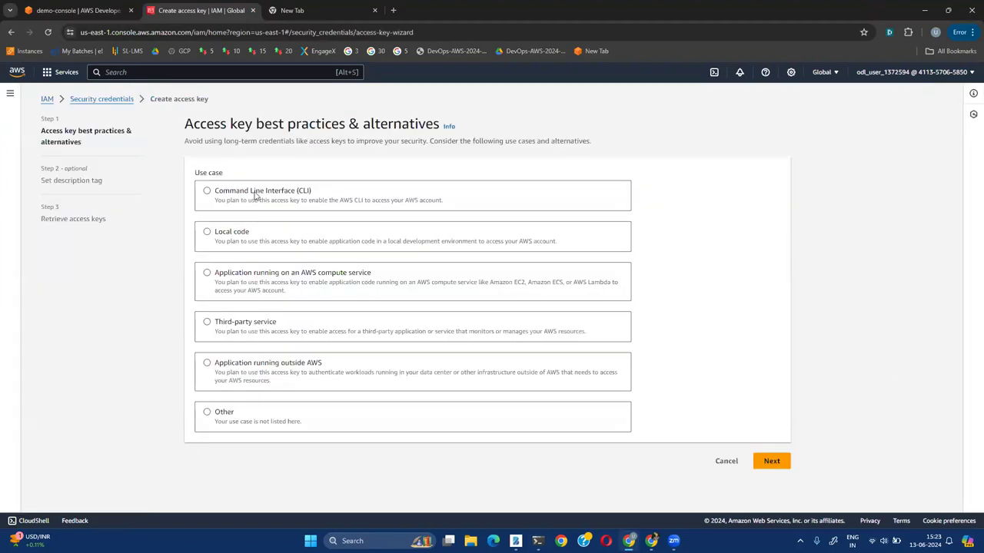
Create a Command Line Interface (CLI) access key, accepting the confirmation, and copy its access key ID
click(206, 193)
scroll(621, 382, down, 1)
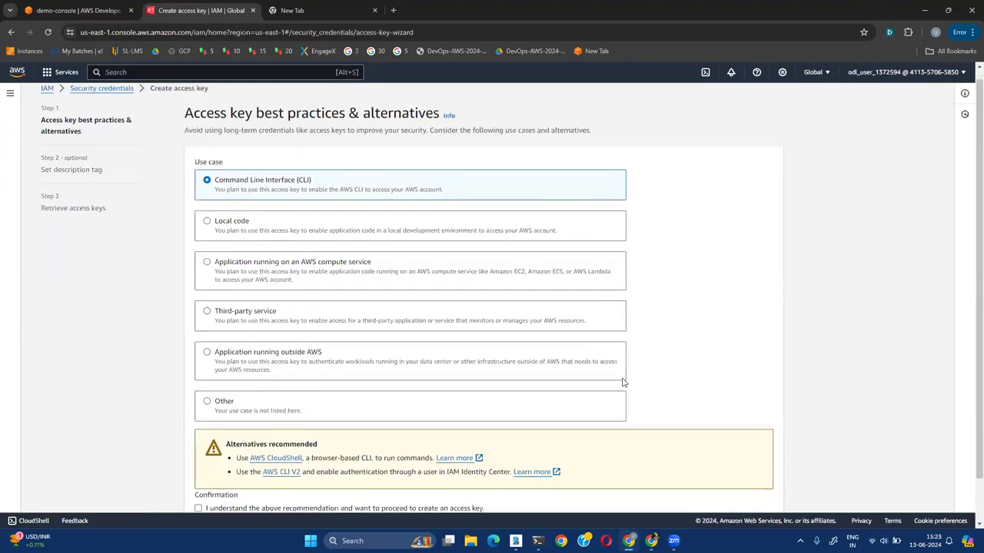
click(198, 460)
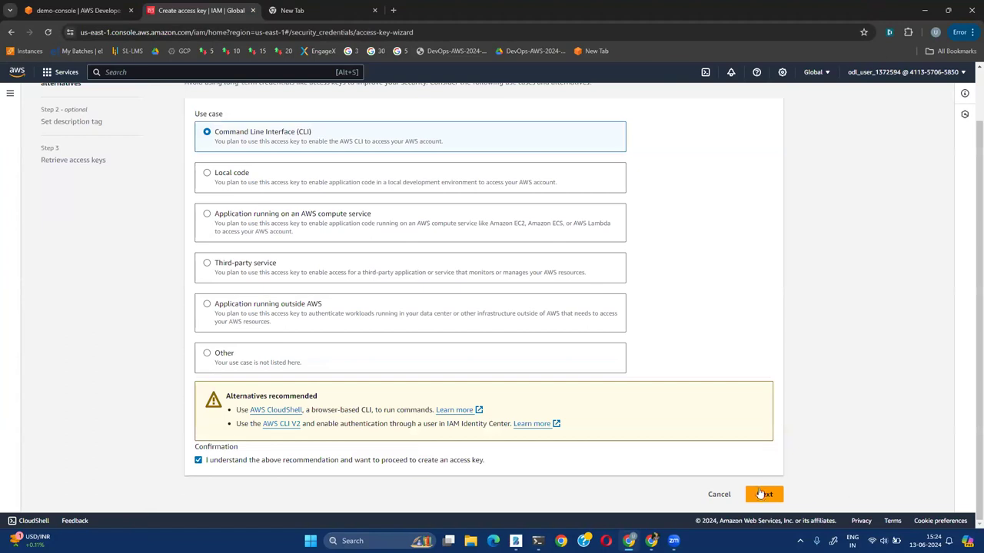
click(764, 494)
click(266, 195)
click(782, 246)
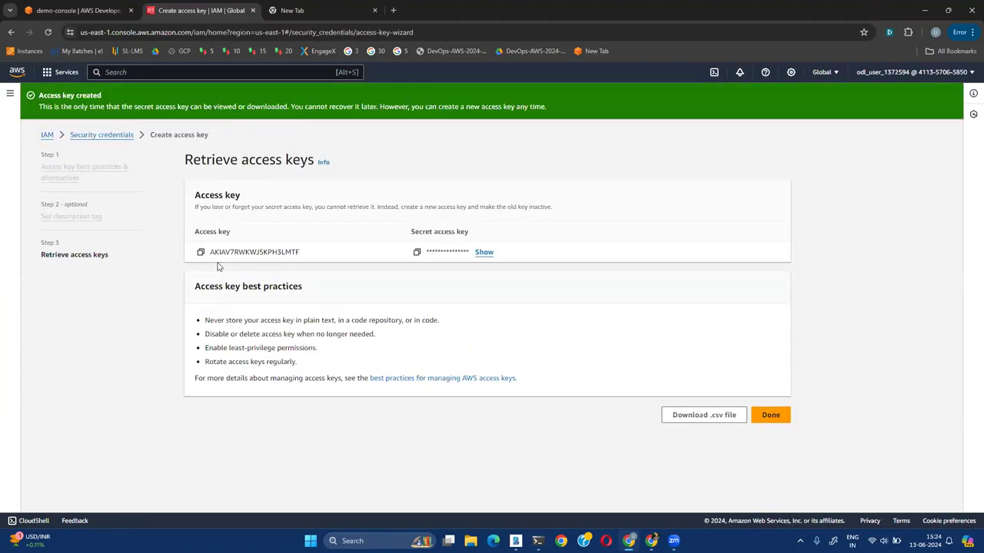
triple_click(430, 231)
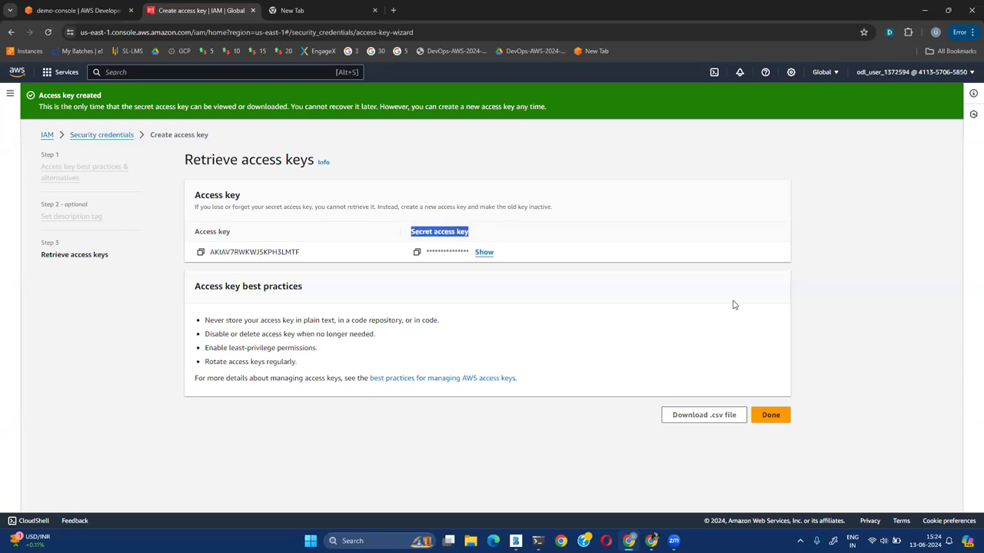
click(199, 252)
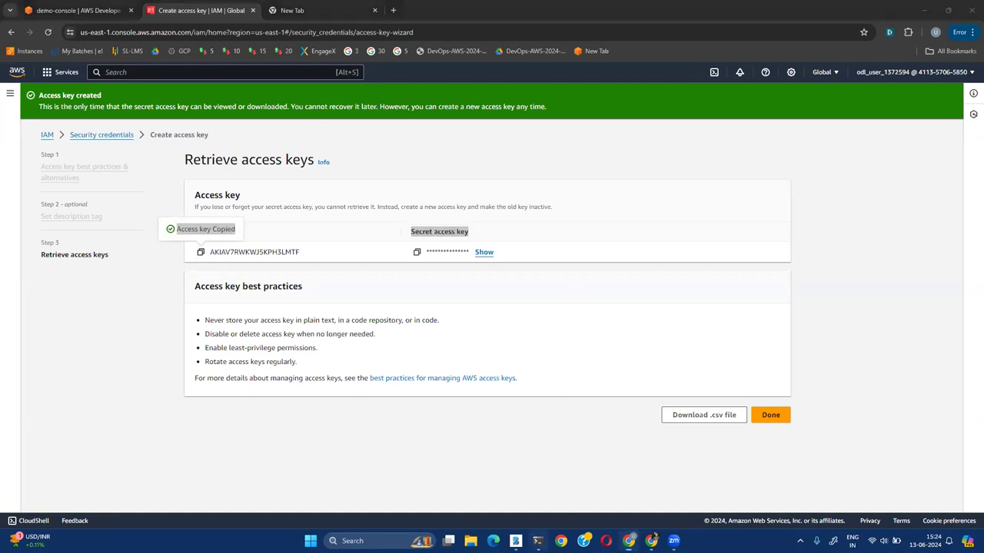
key(alt+Tab)
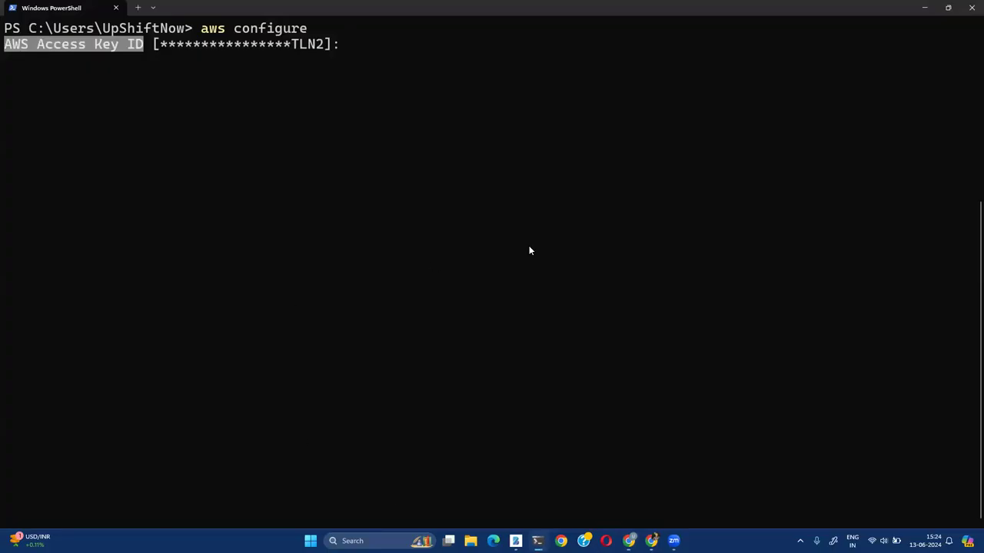
Enter the new access key ID and secret access key, keeping us-east-1 and yaml, then clear the screen
key(ctrl+v)
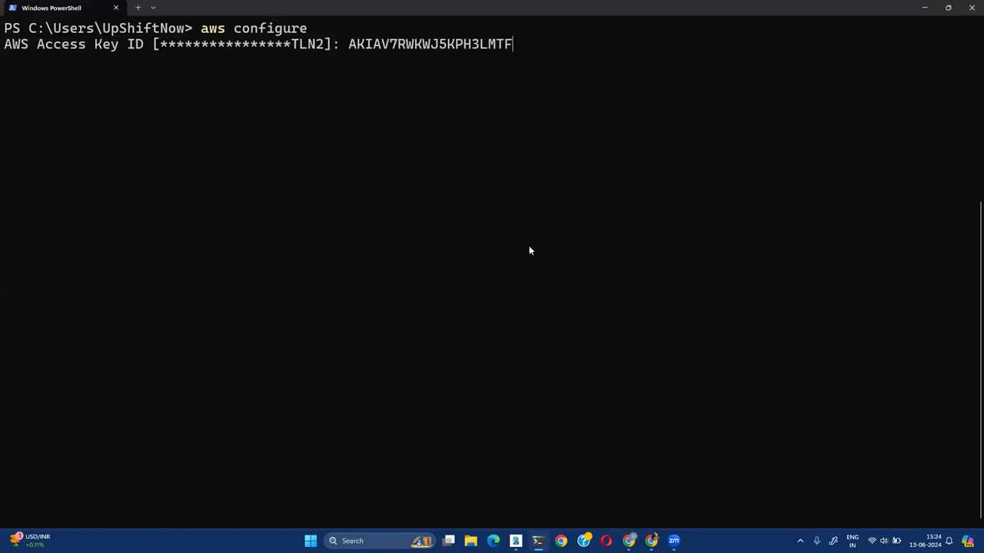
key(Return)
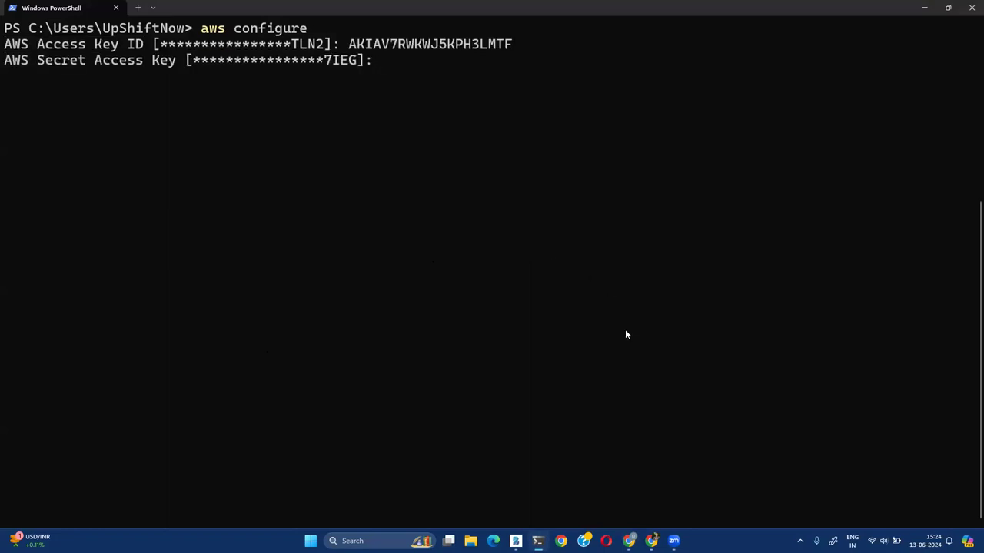
click(629, 540)
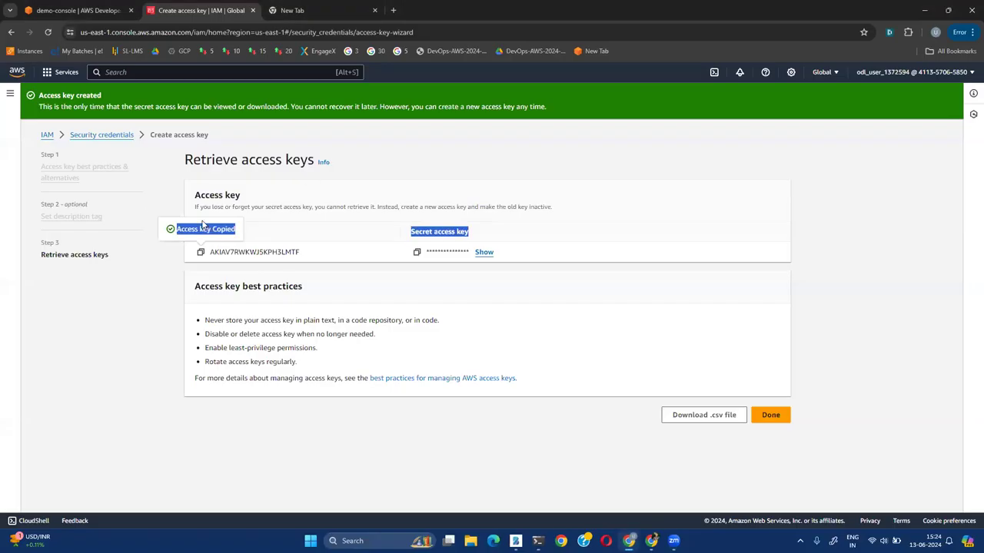
click(416, 254)
click(538, 540)
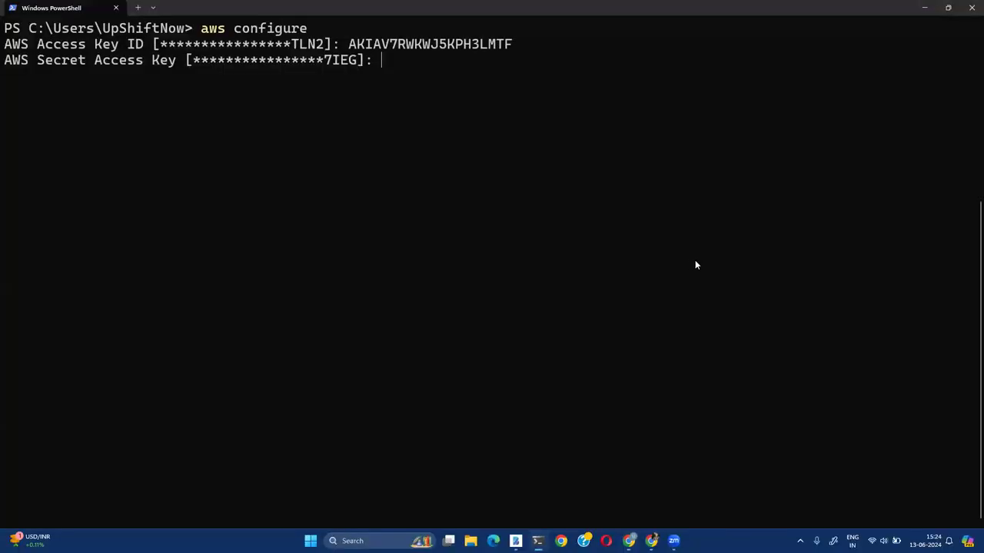
key(ctrl+v)
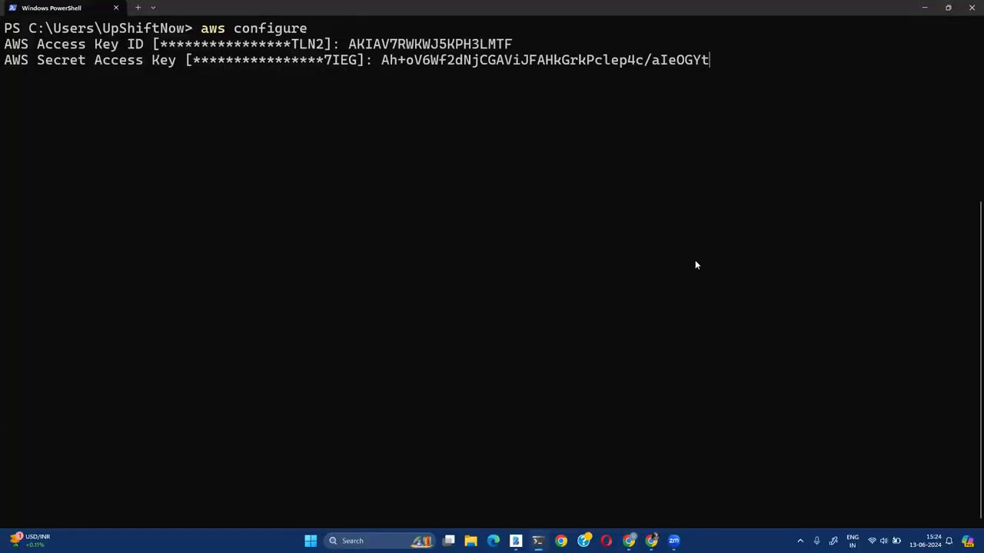
key(Return)
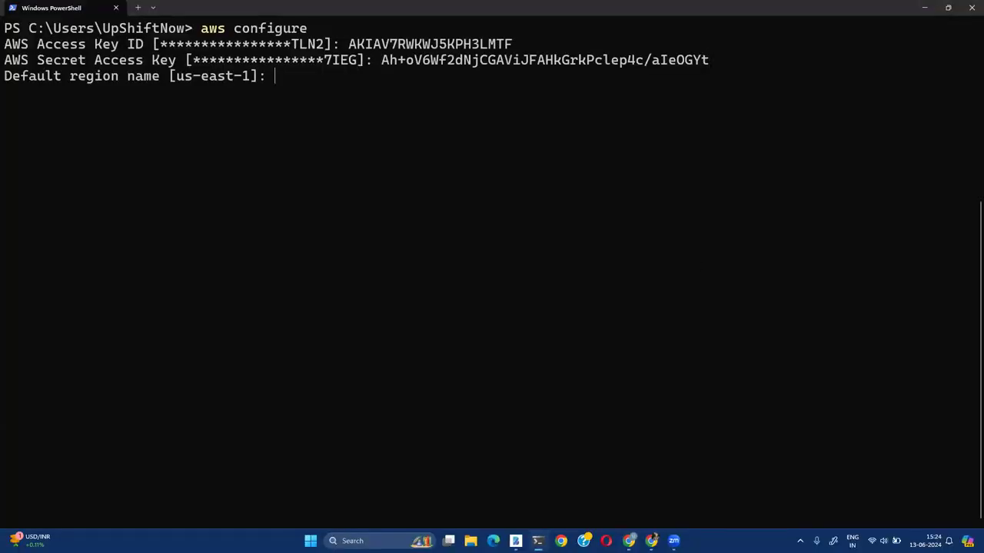
key(Return)
key(Return)
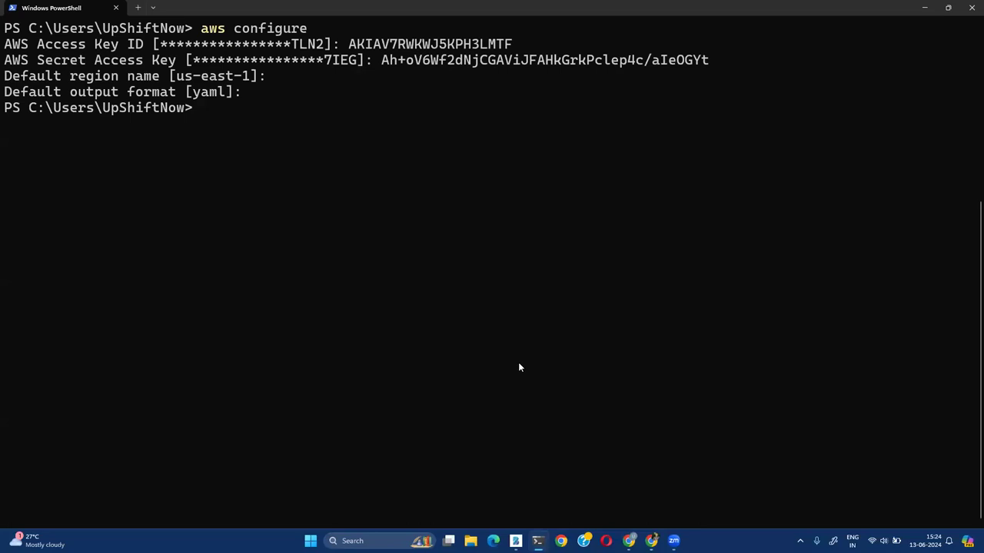
key(ctrl+l)
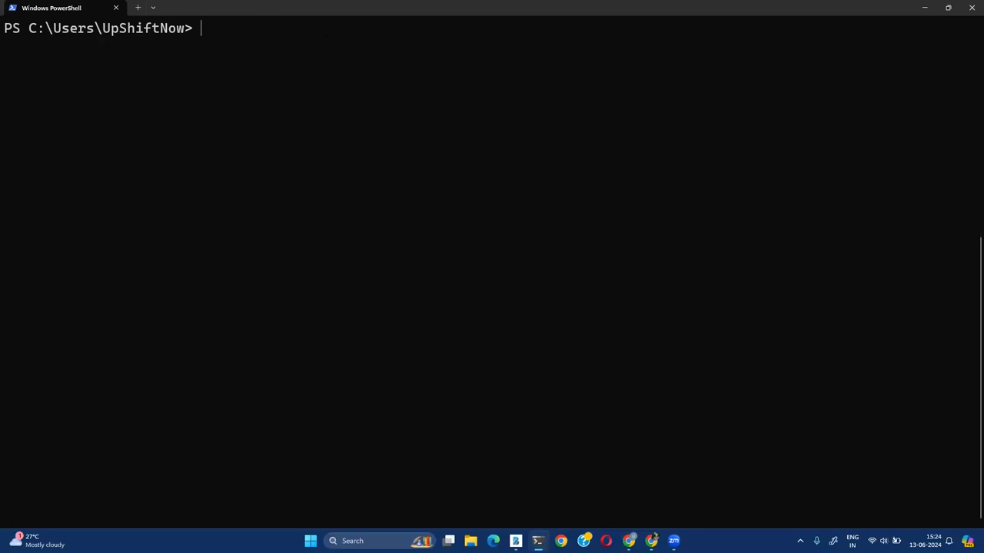
Run aws, then aws help, and page ahead to the available services list
text(aws)
key(Return)
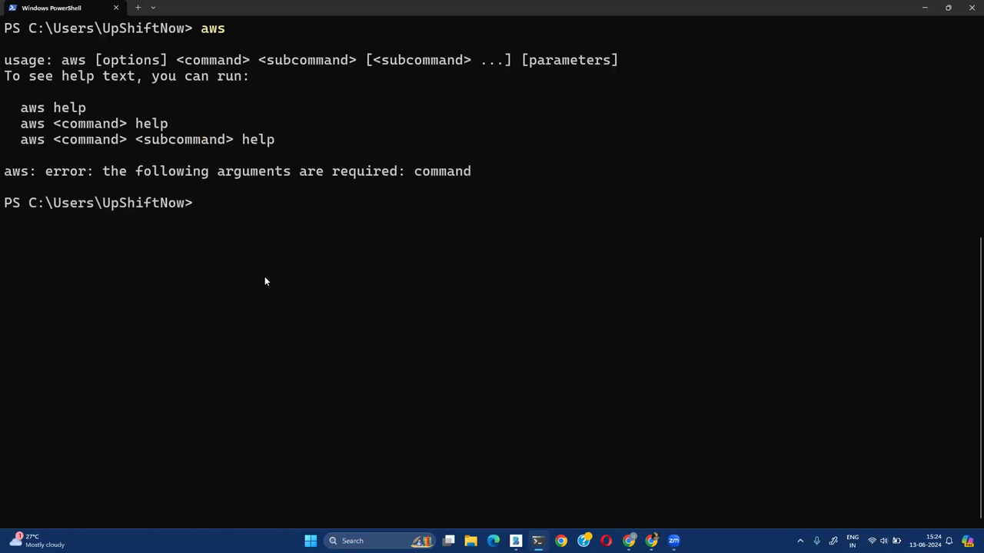
text(aws help)
key(Return)
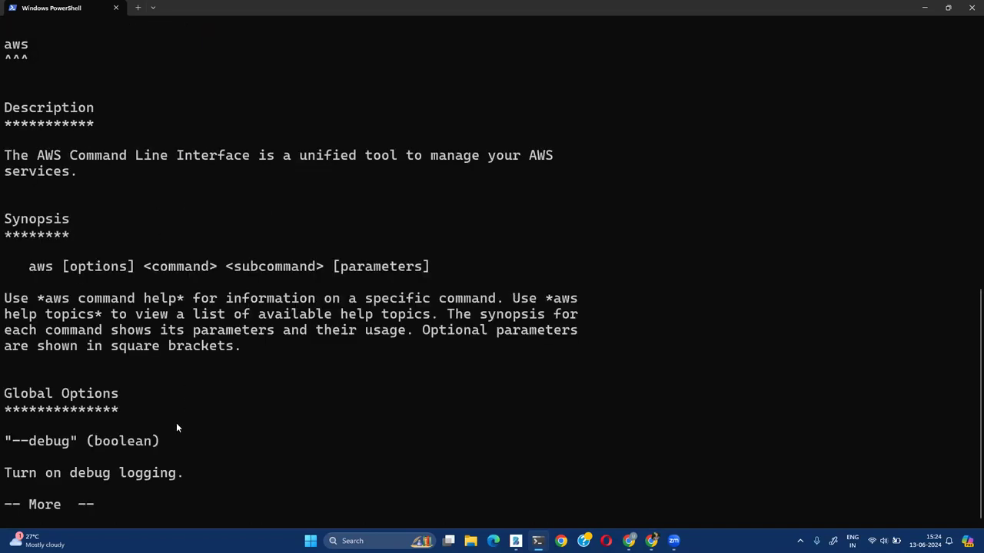
key(space)
key(space)
key(space)
key(space)
key(space)
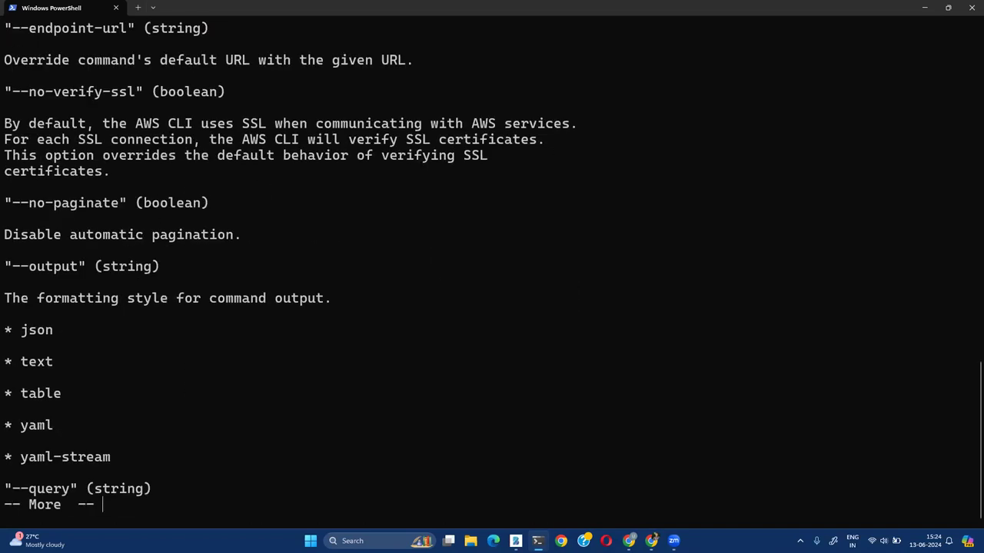
key(space)
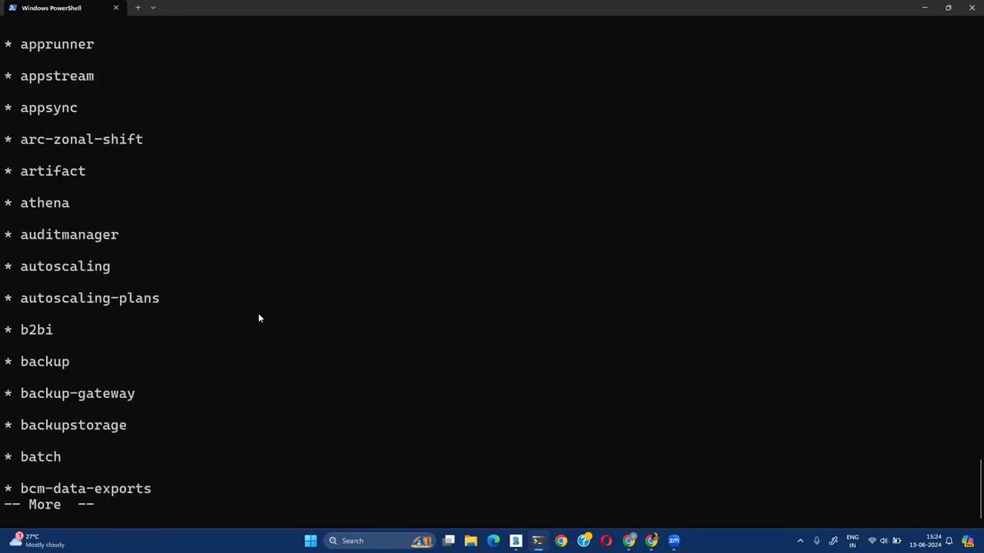
Highlight athena, artifact, appsync, appstream, apprunner, batch and chatbot while paging the services
double_click(36, 203)
double_click(39, 171)
double_click(50, 108)
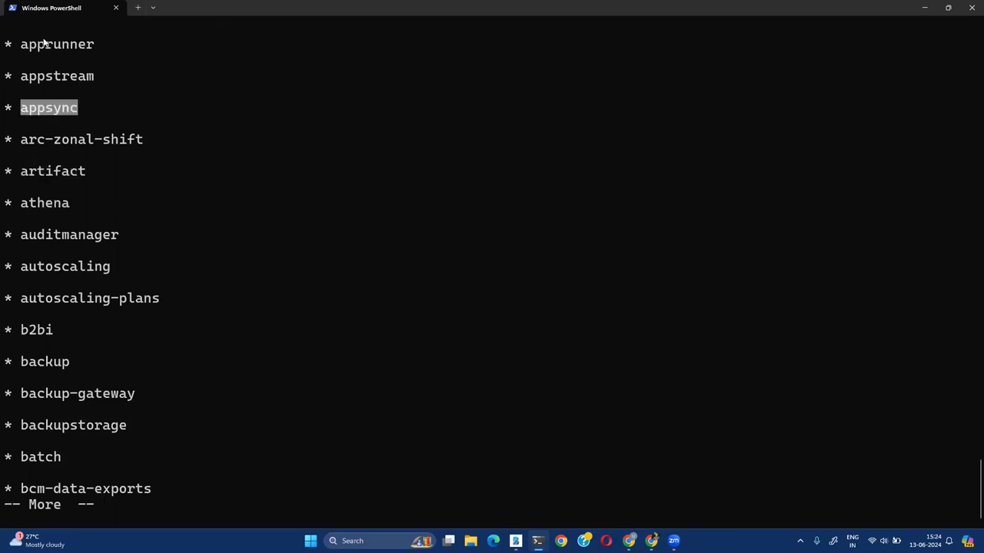
double_click(44, 76)
double_click(58, 44)
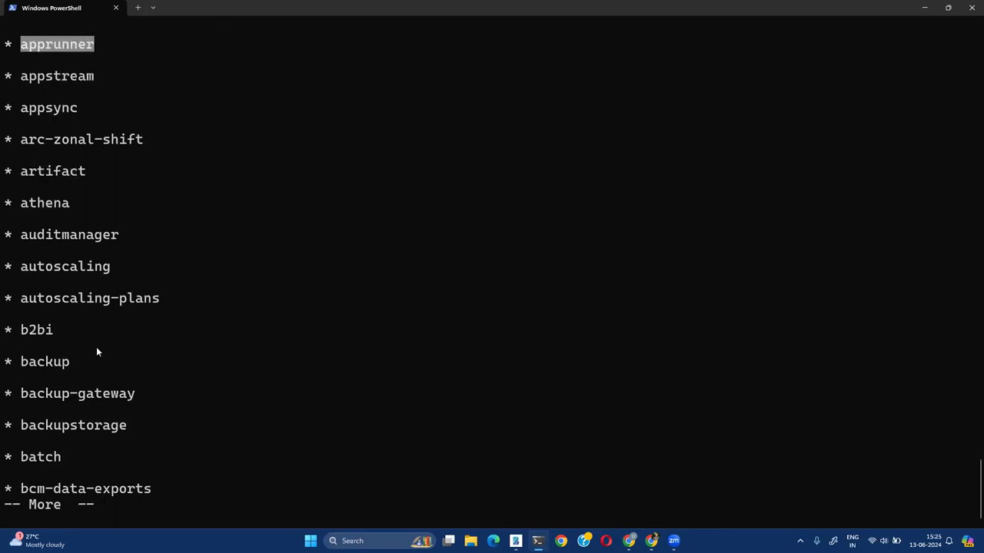
double_click(50, 459)
key(space)
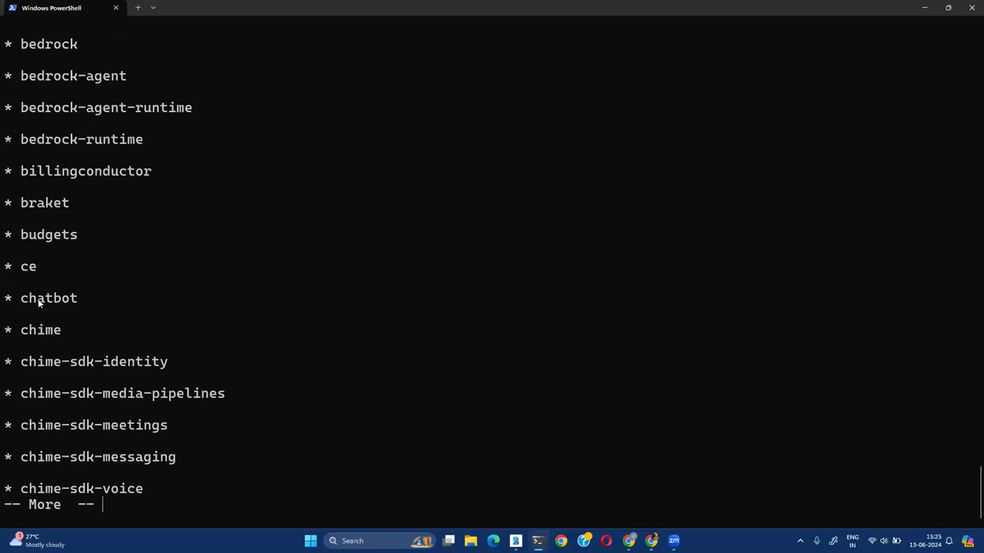
double_click(38, 298)
key(space)
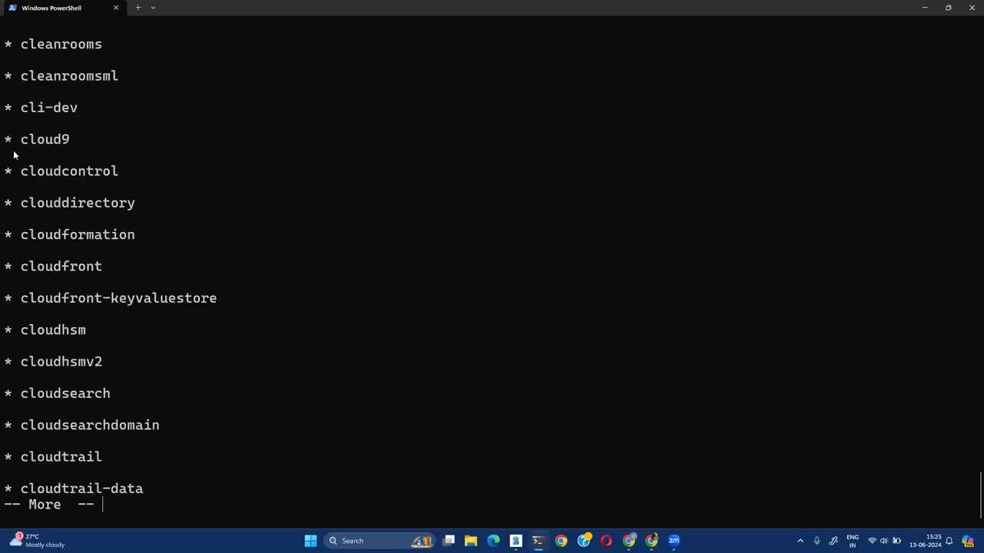
Highlight cloud9, cloudtrail and cloudfront, and page further through the services list
double_click(46, 140)
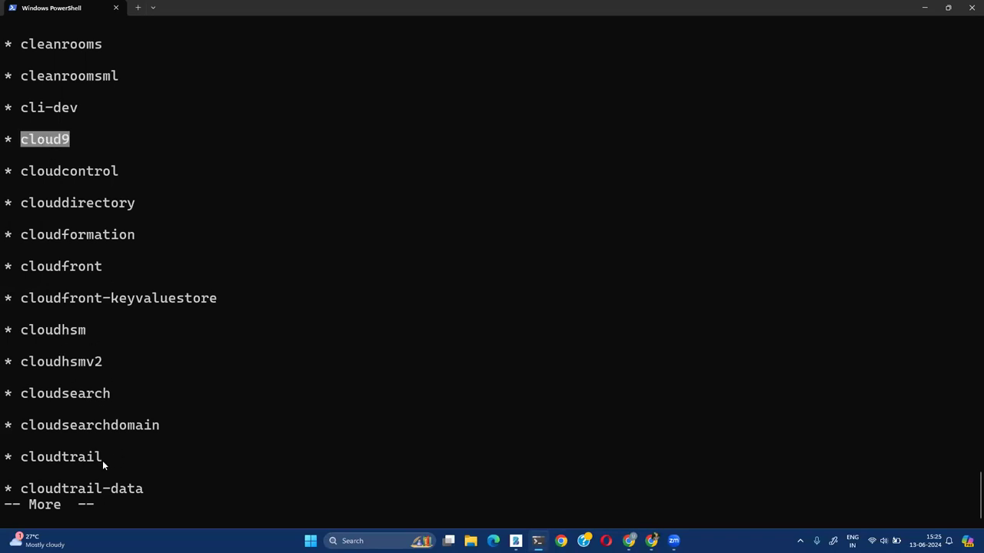
double_click(91, 458)
key(ctrl+c)
double_click(69, 266)
key(ctrl+c)
key(space)
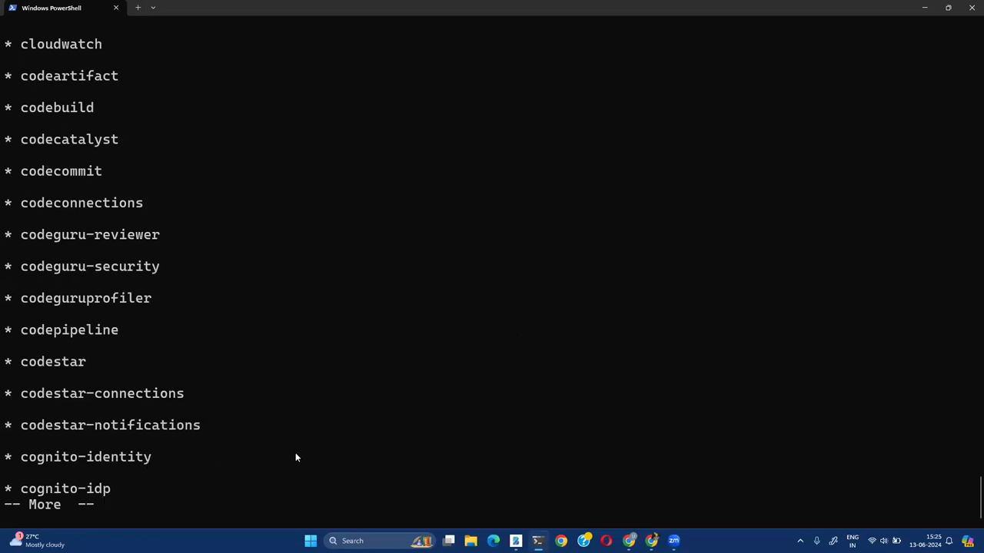
key(space)
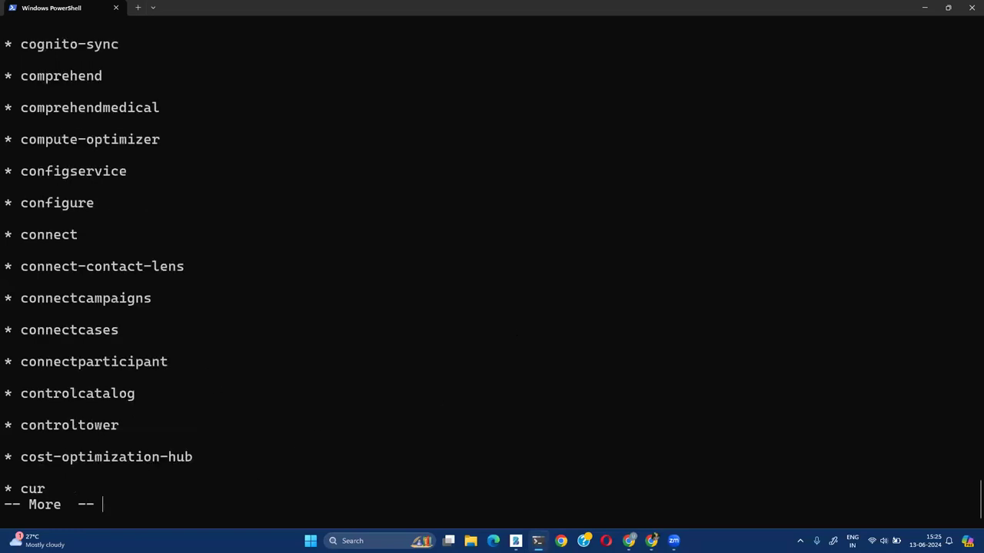
Scroll back to highlight codecommit in the services list and leave the list
scroll(201, 382, up, 2)
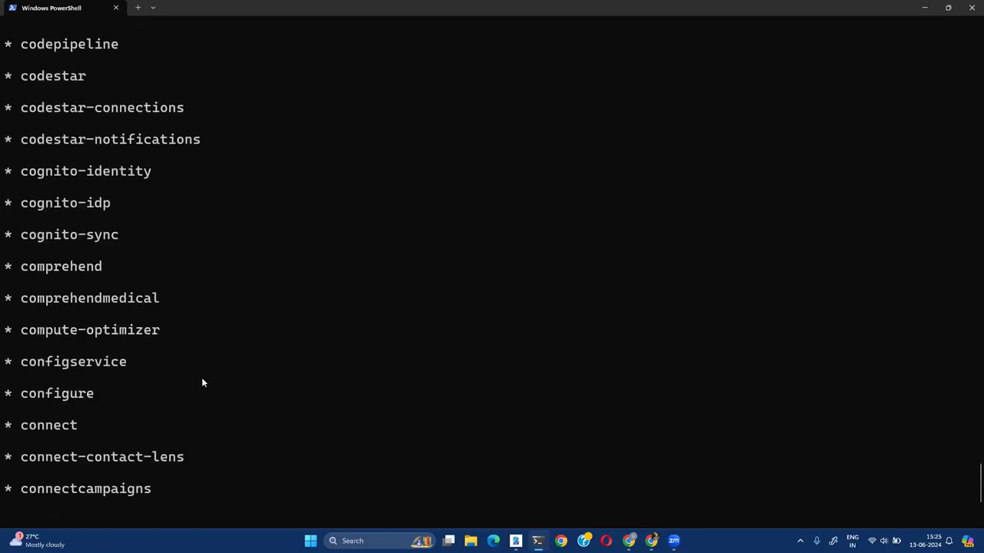
scroll(202, 382, up, 1)
scroll(215, 347, up, 1)
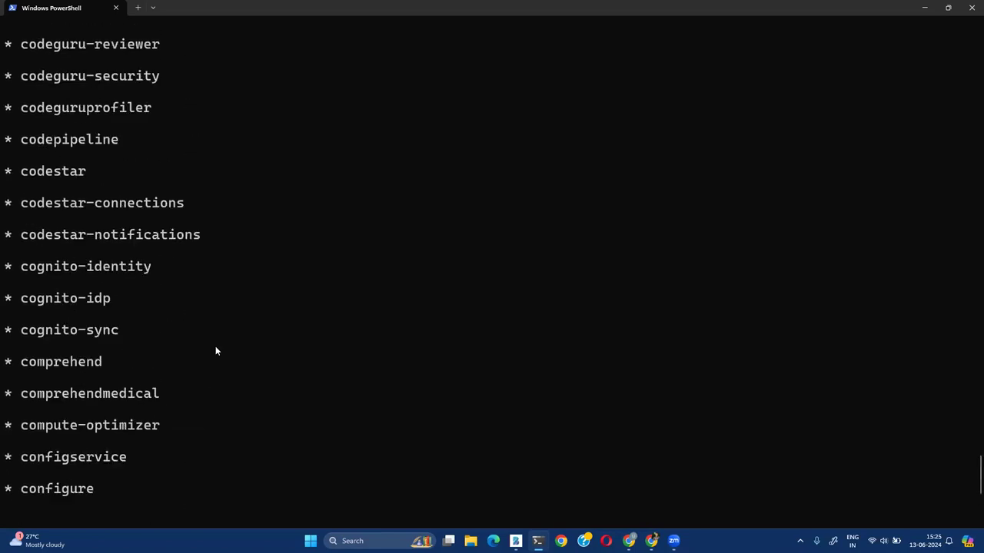
scroll(215, 348, up, 2)
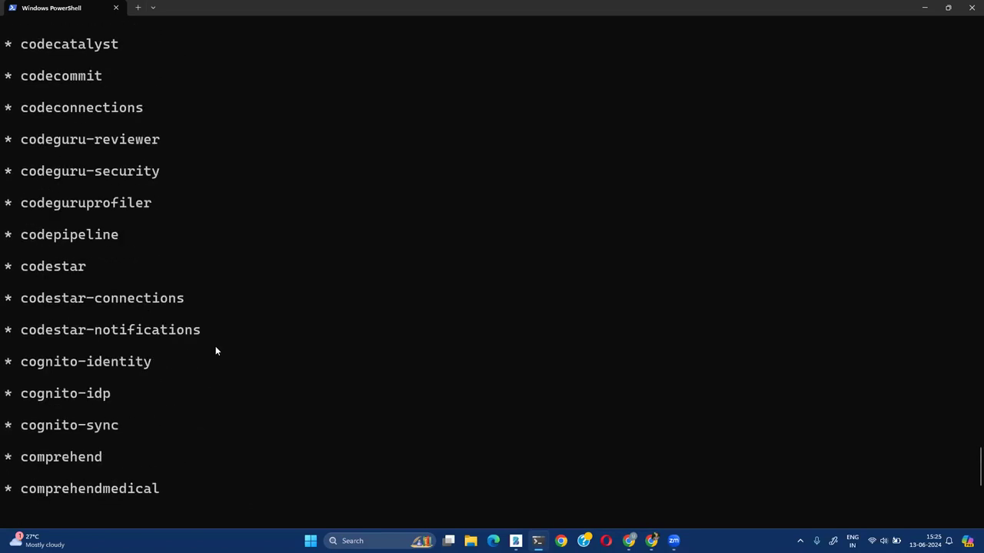
double_click(40, 79)
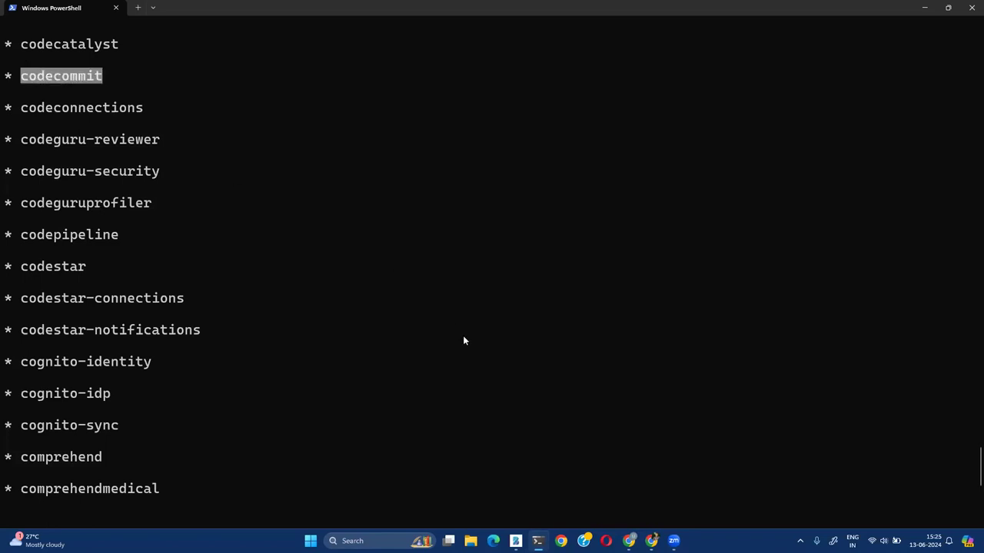
key(ctrl+c)
Run aws codecommit help and mark the CreateRepository, DeleteRepository and GetRepository operations
text(aw)
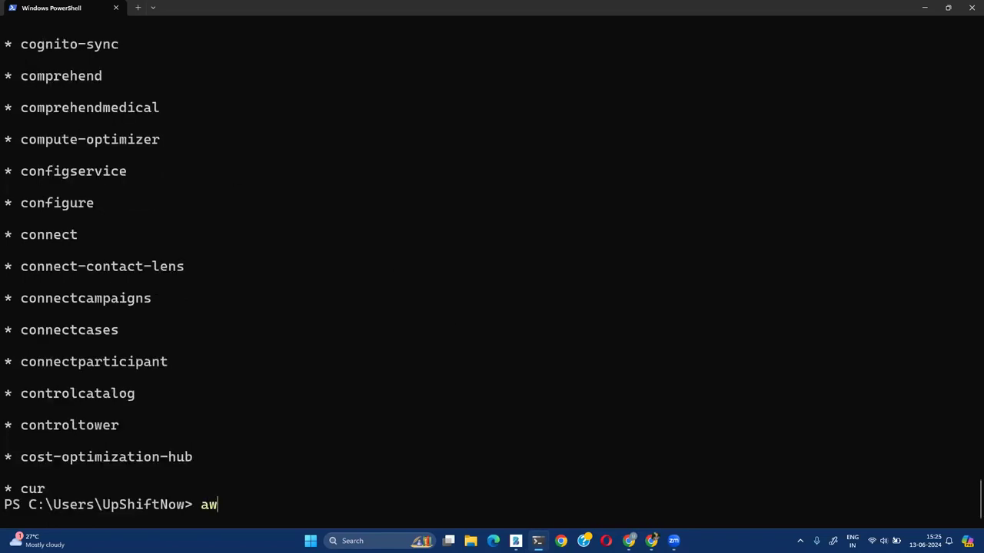
text(s codecommit)
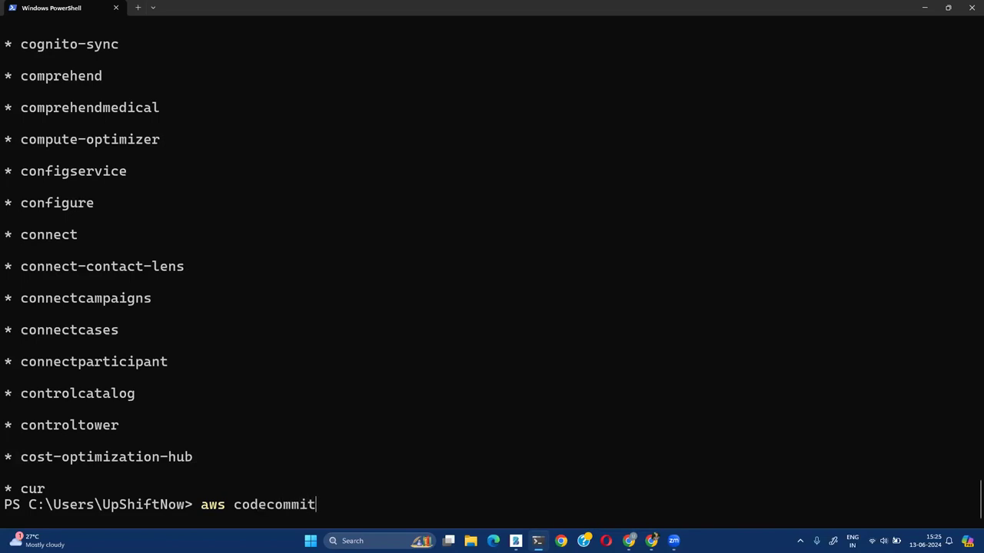
text( help)
key(ctrl+l)
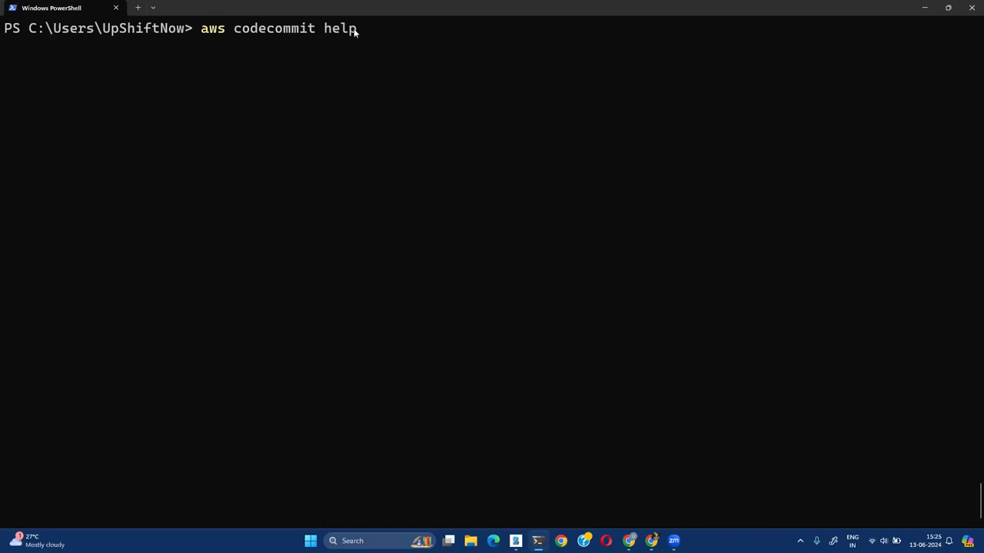
key(Return)
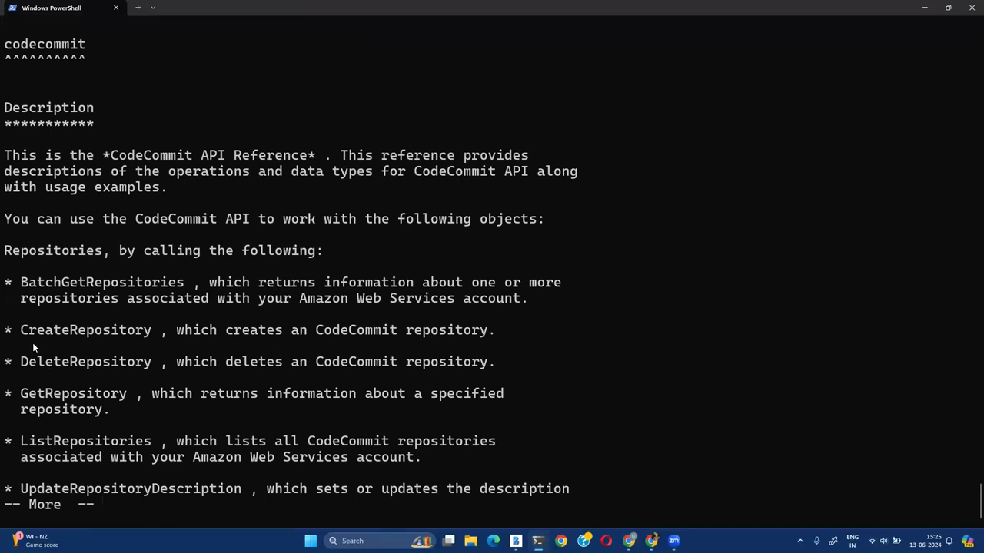
drag(19, 332, 154, 334)
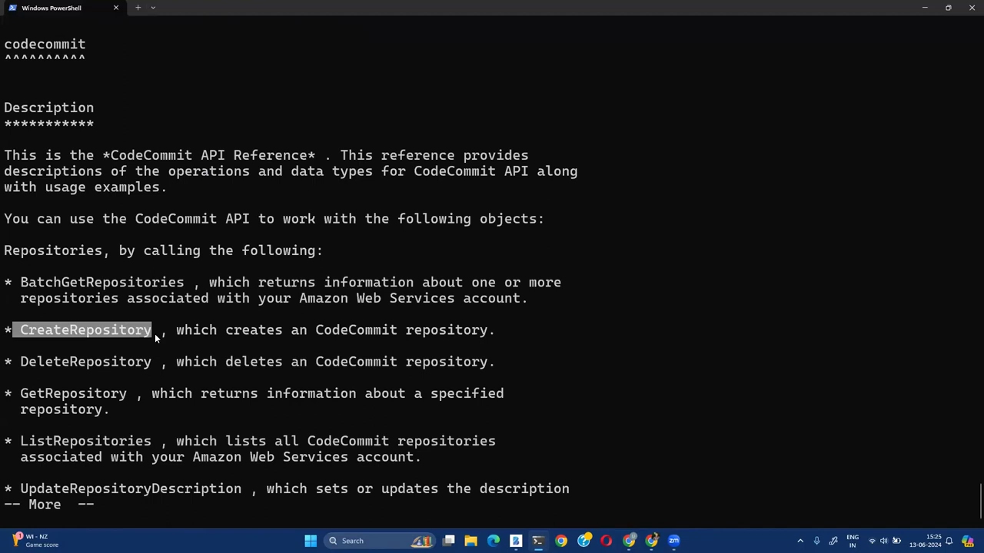
drag(19, 362, 158, 360)
drag(17, 394, 137, 395)
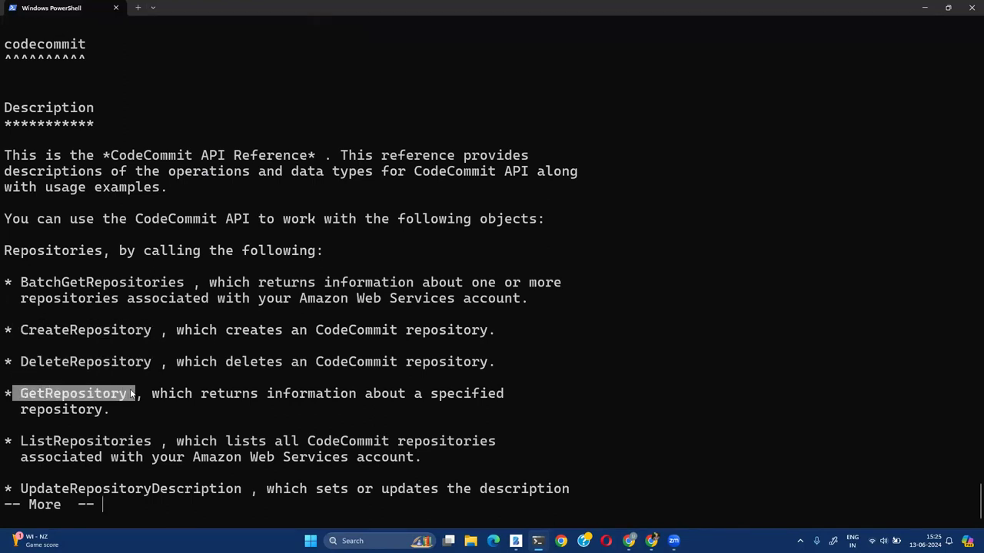
scroll(309, 411, up, 2)
scroll(308, 411, down, 2)
Page past GetFile, pull request and approval rule template commands, then quit help and clear the screen
key(space)
key(space)
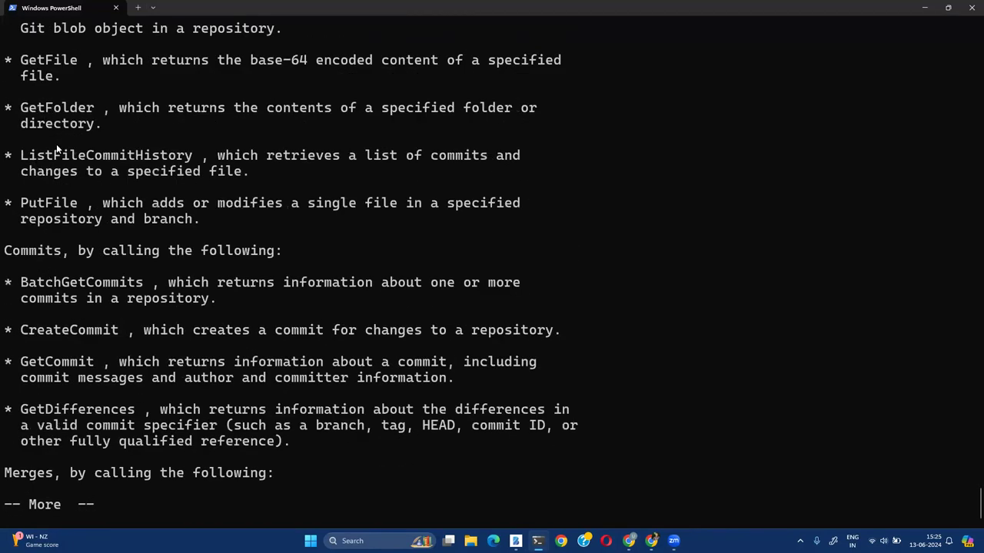
drag(23, 60, 86, 60)
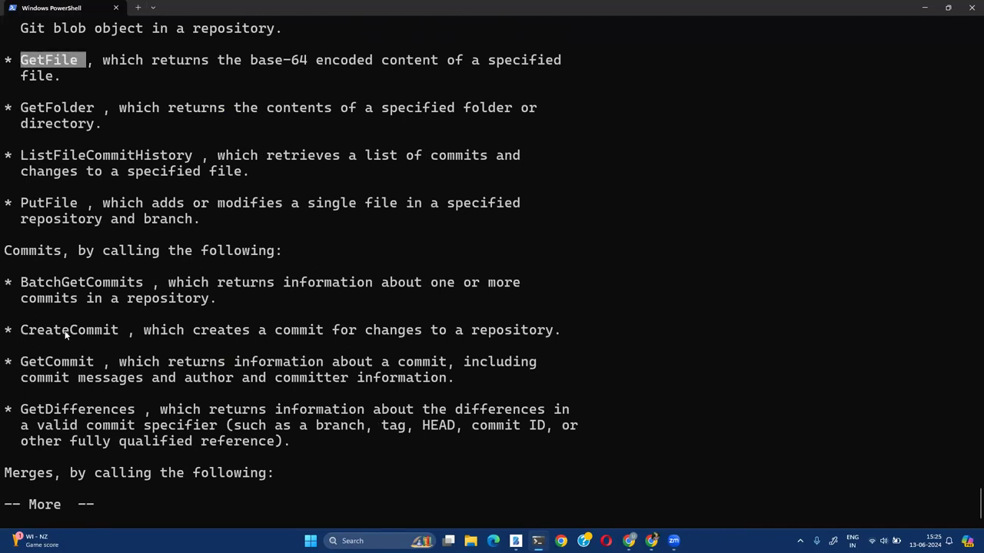
key(space)
key(space)
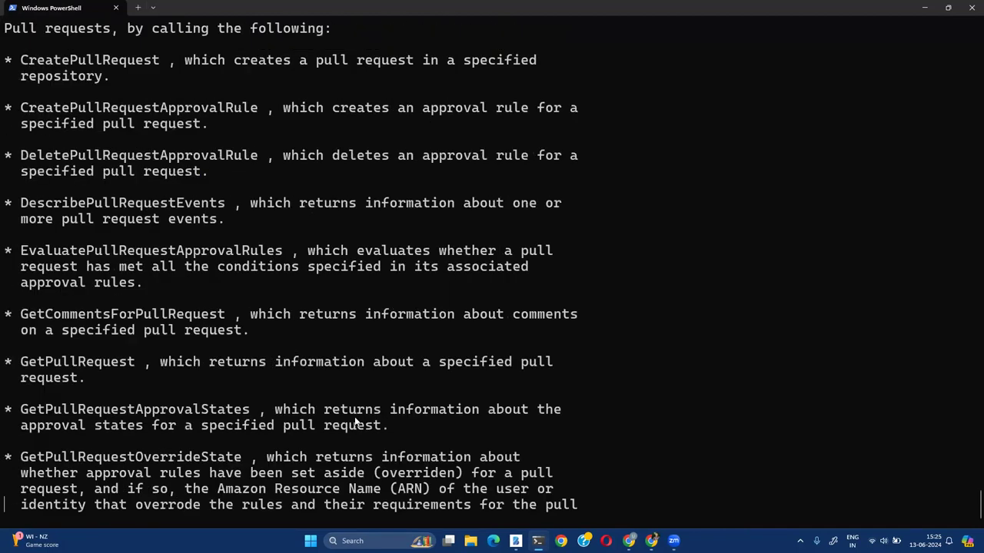
key(space)
key(space)
key(space)
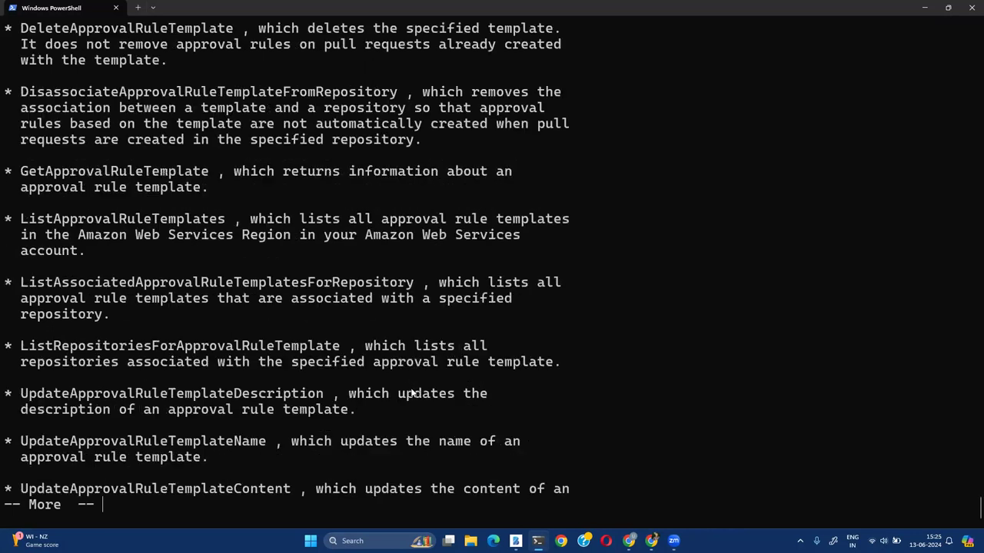
key(space)
key(q)
key(ctrl+l)
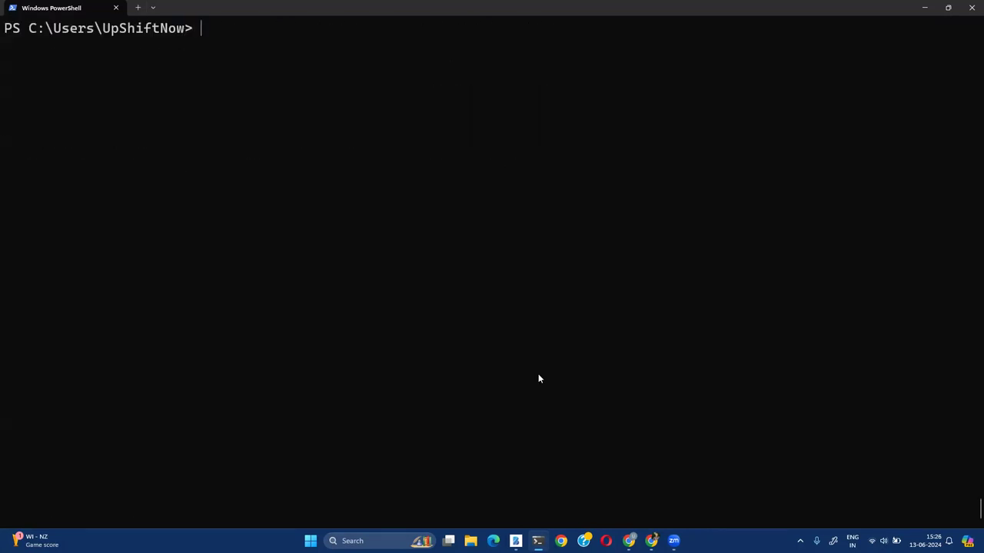
Run aws codecommit create-repository help and mark its --repository-name, --repository-description and --tags options
text(aws codecommit)
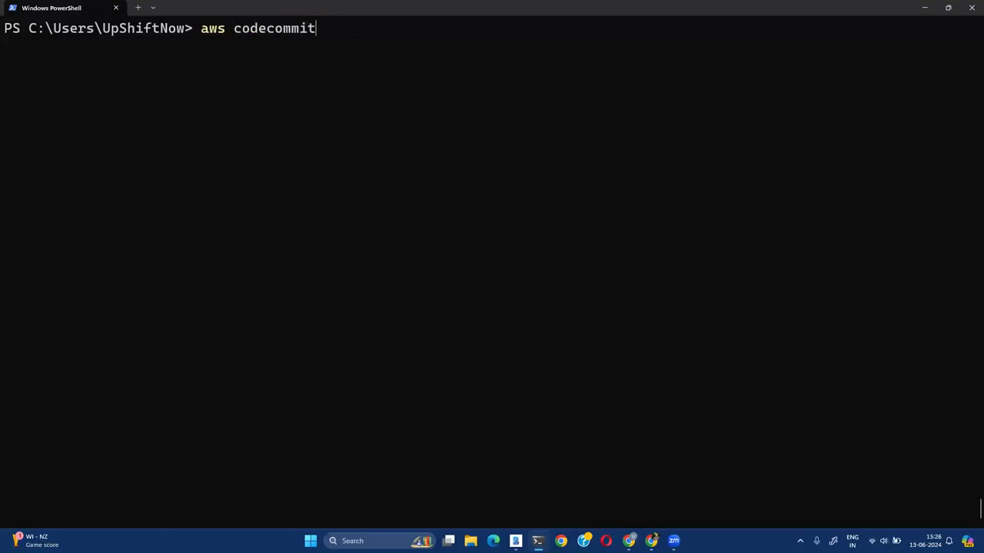
text( create-rep)
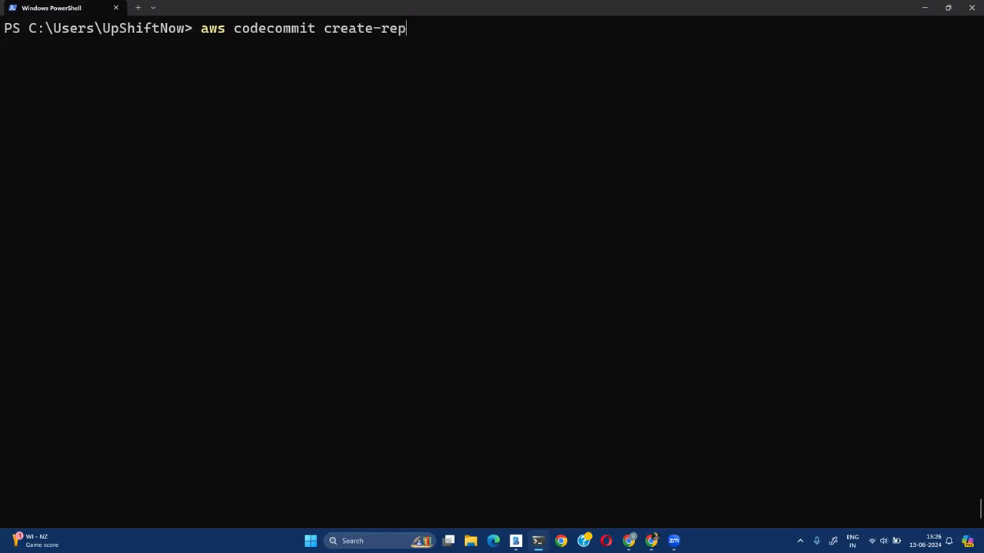
text(ository help)
key(Return)
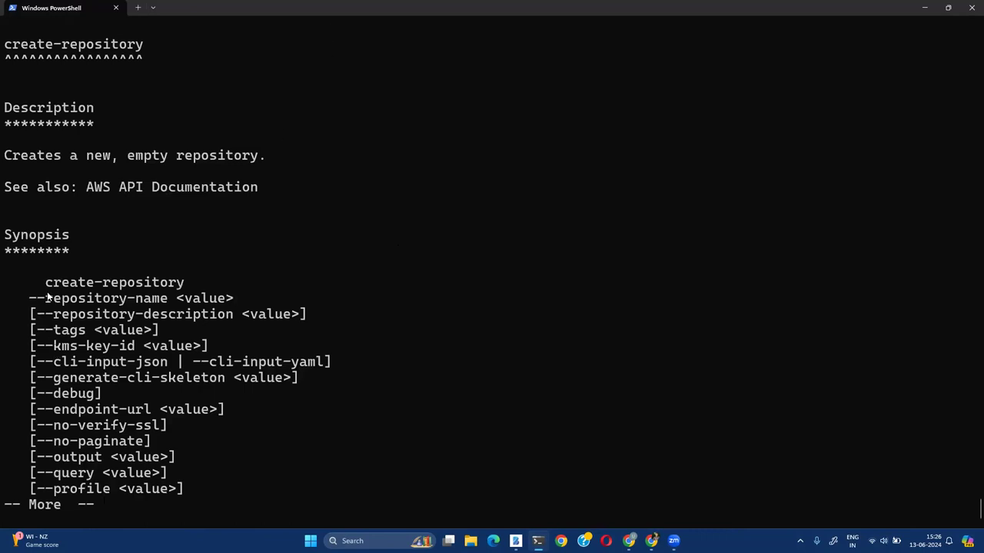
drag(29, 300, 167, 304)
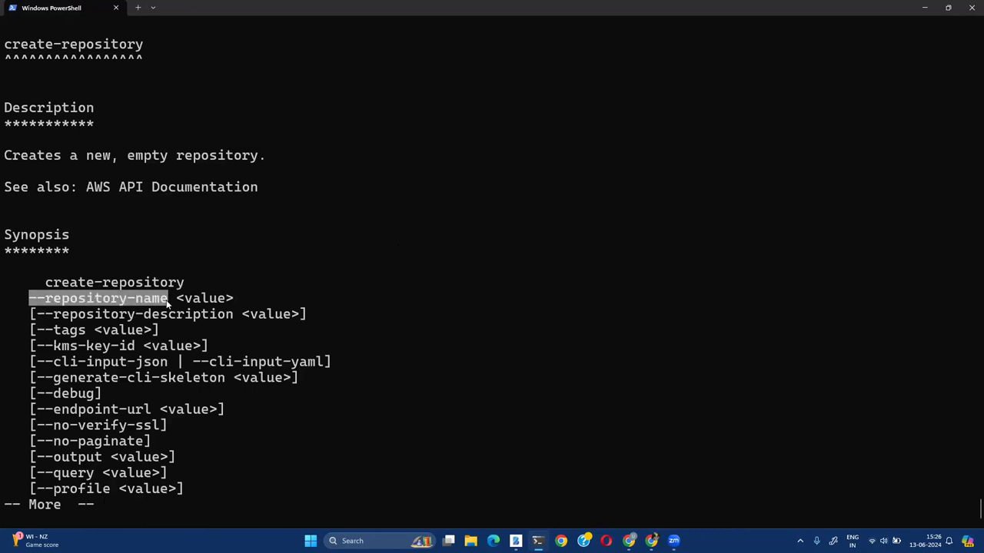
drag(228, 317, 113, 317)
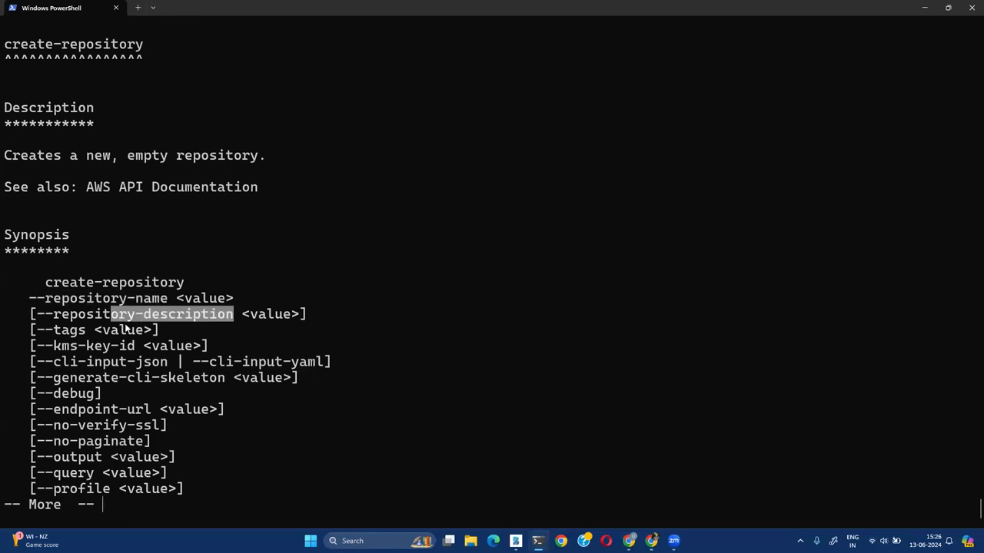
double_click(69, 331)
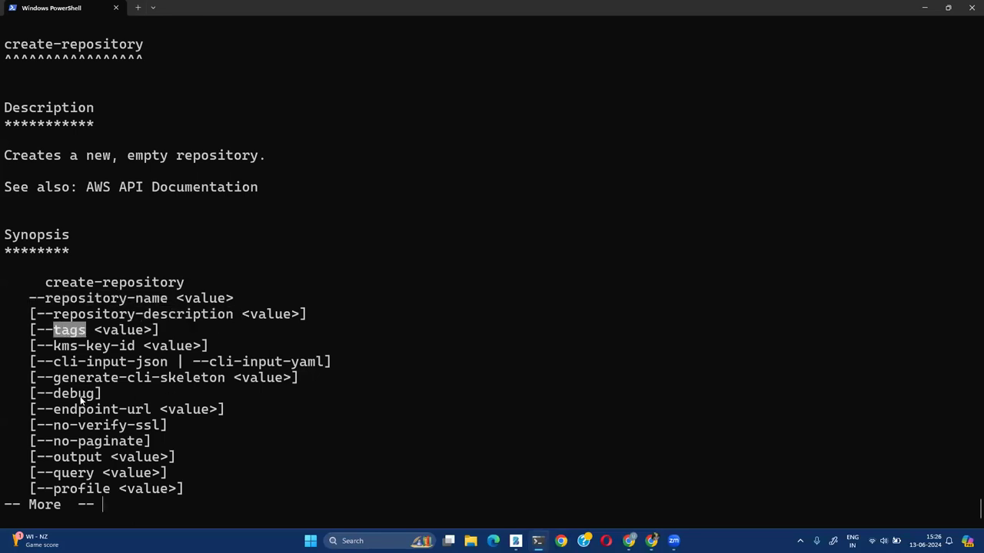
key(space)
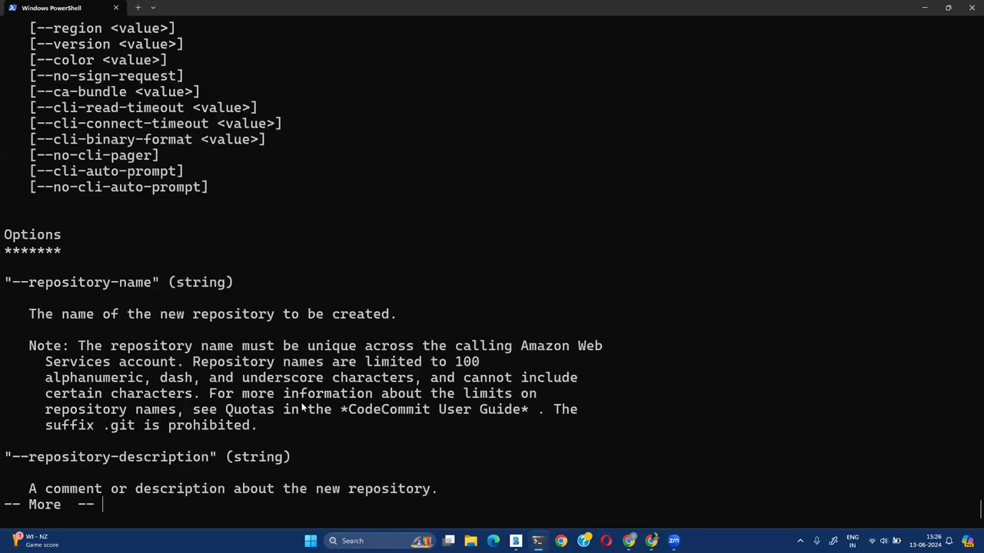
Turn the recalled help command into aws codecommit create-repository --repository-name demo-cli and run it
key(q)
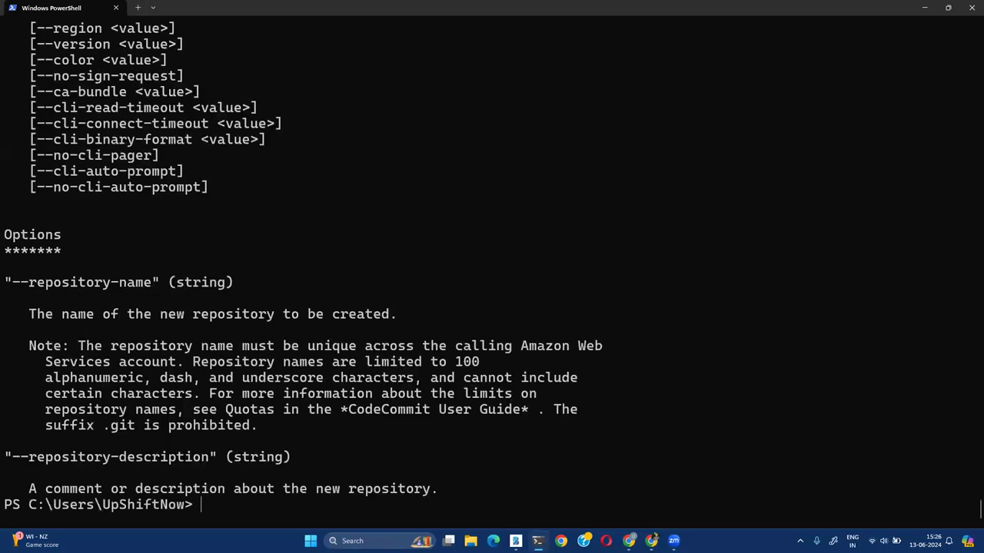
key(Up)
key(BackSpace)
key(BackSpace)
key(BackSpace)
key(BackSpace)
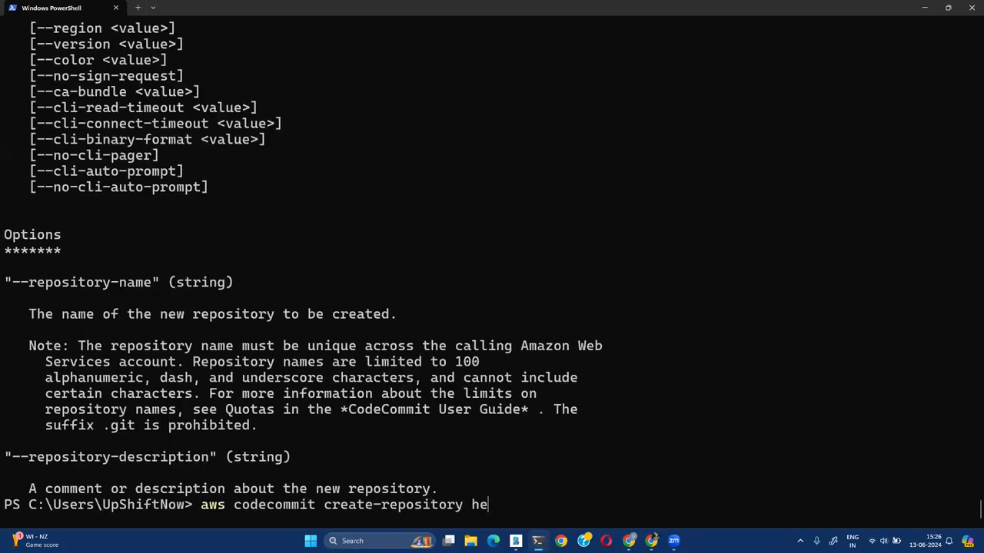
text(--repository-name )
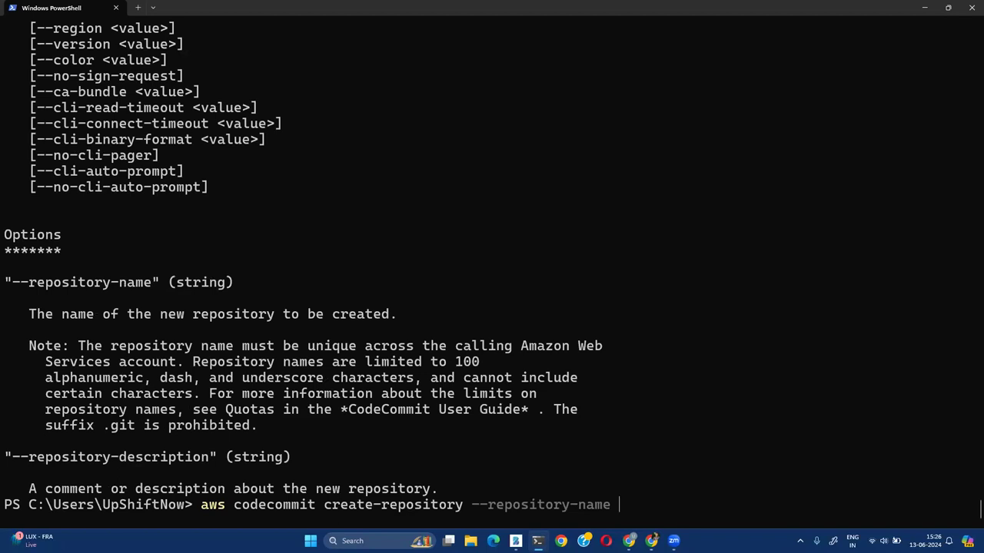
text(demo-cli)
key(Return)
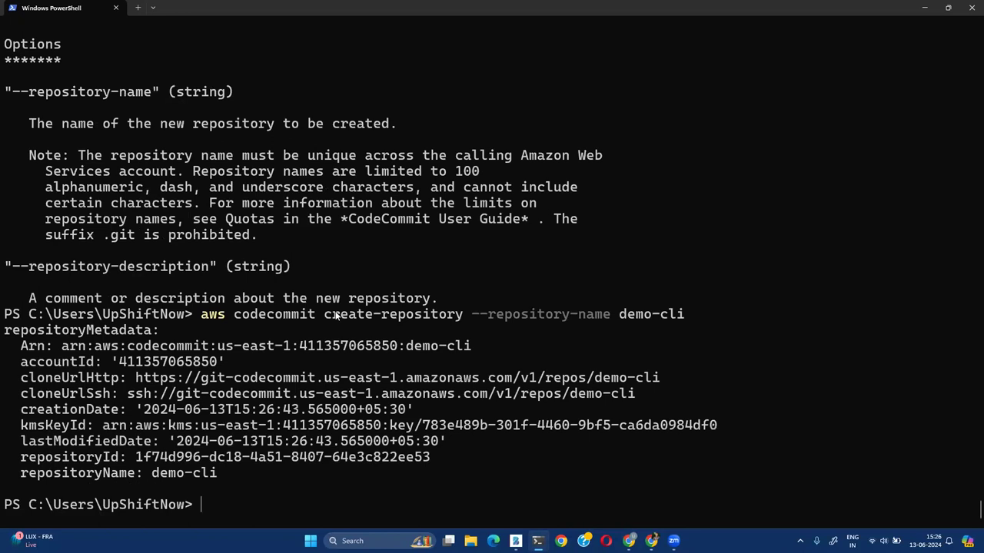
Highlight the create-repository subcommand, the demo-cli name and the returned repositoryMetadata output
double_click(336, 315)
drag(621, 315, 680, 321)
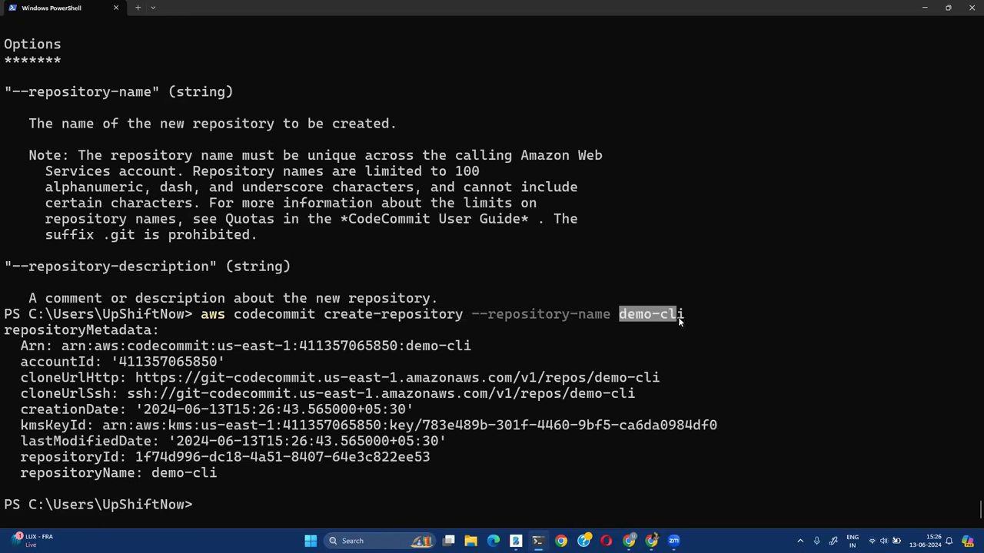
key(ctrl+c)
drag(5, 331, 2, 496)
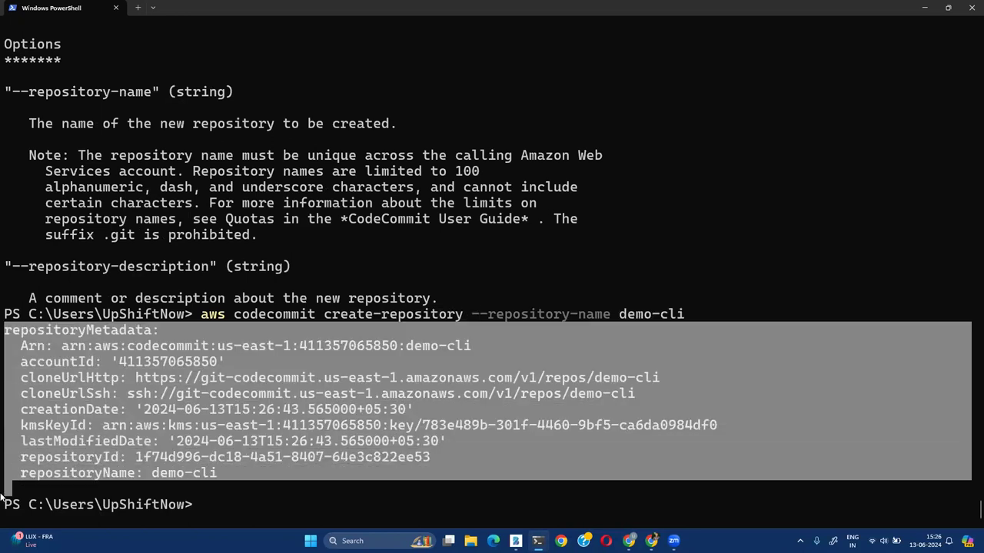
key(ctrl+c)
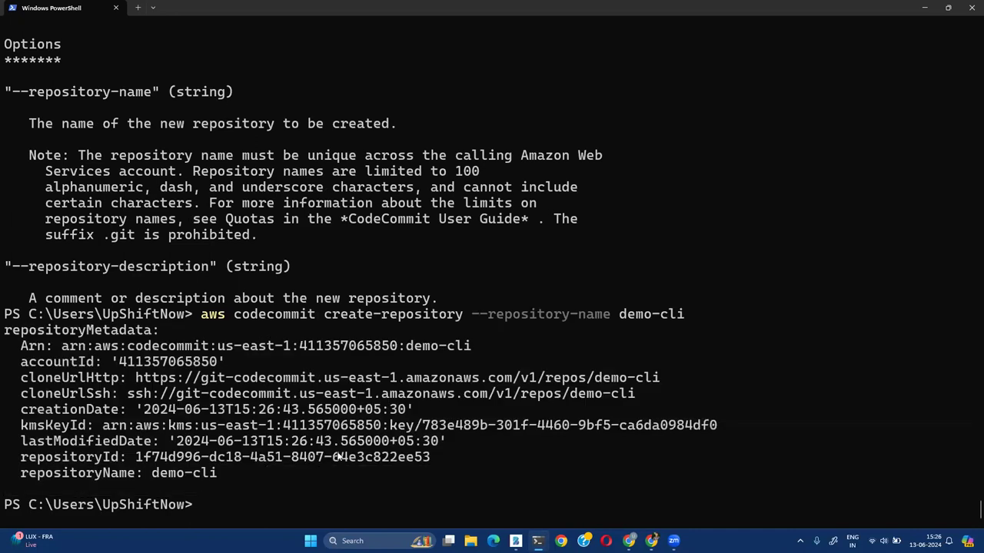
Return to the CodeCommit repositories list and open demo-console, confirming it shows Empty repository
click(629, 541)
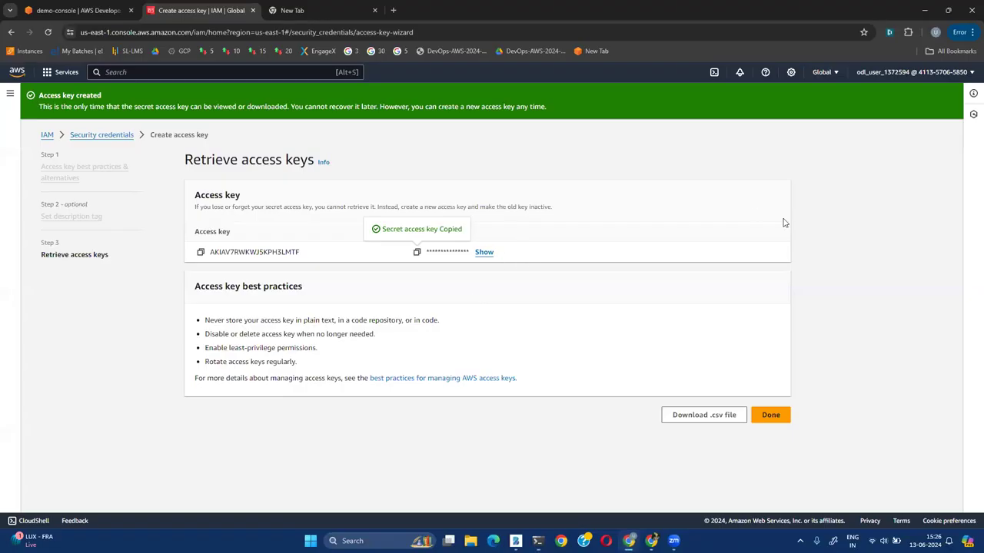
click(122, 14)
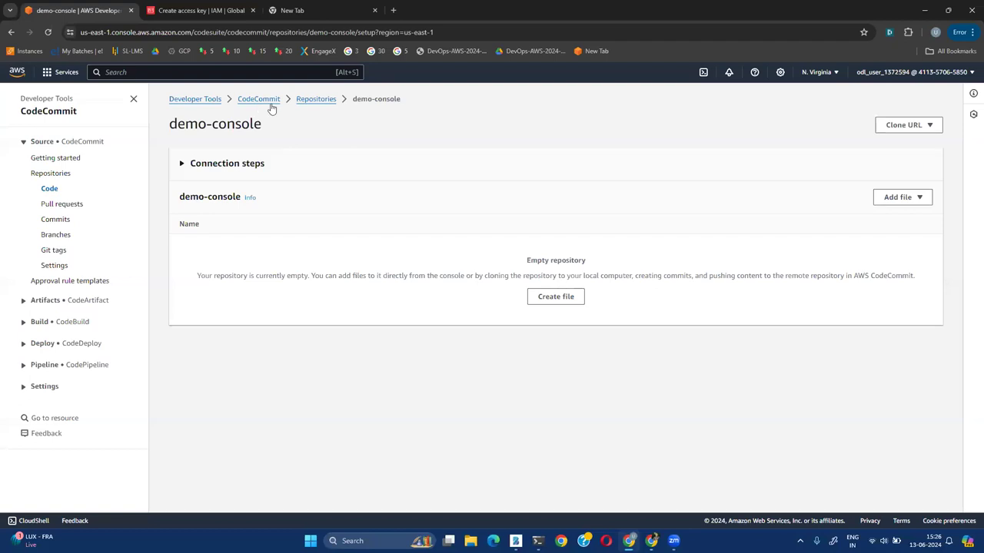
click(322, 100)
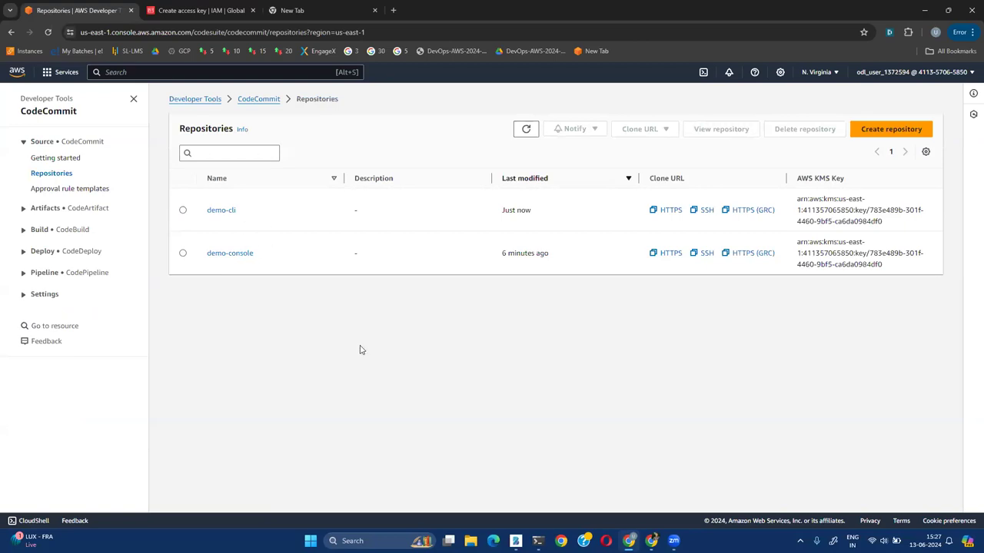
click(234, 255)
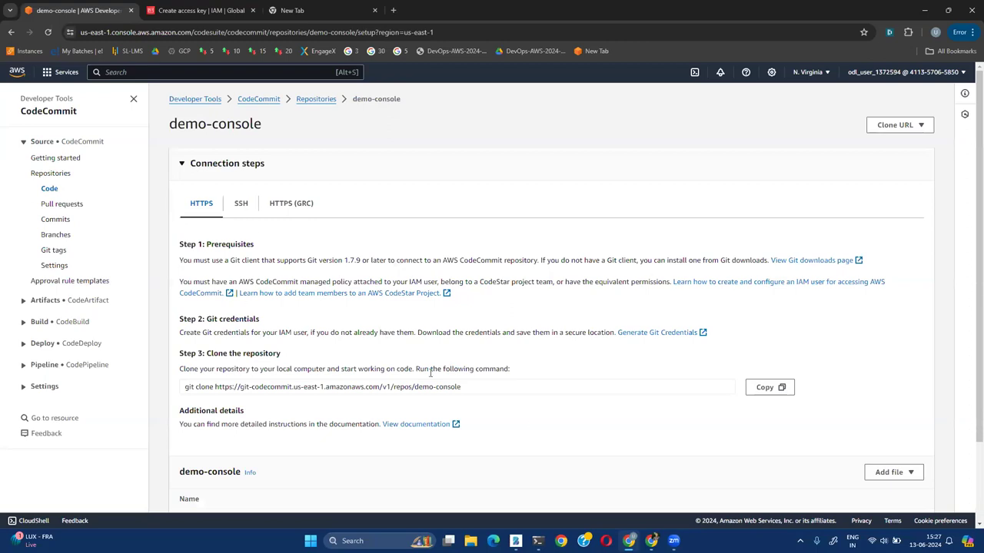
scroll(626, 395, down, 2)
triple_click(614, 442)
click(552, 438)
Start a new file in demo-console named myfile.py
triple_click(603, 440)
click(676, 441)
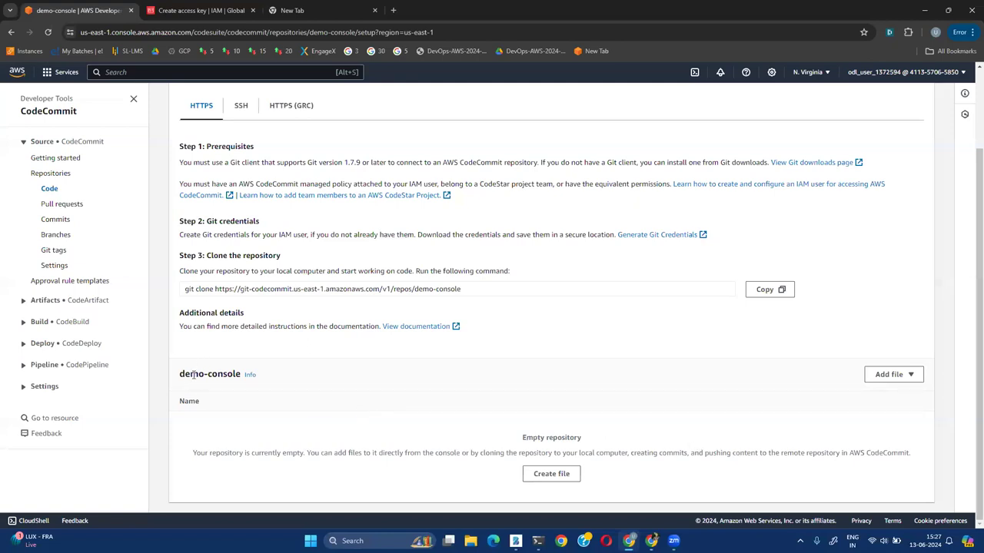
click(553, 474)
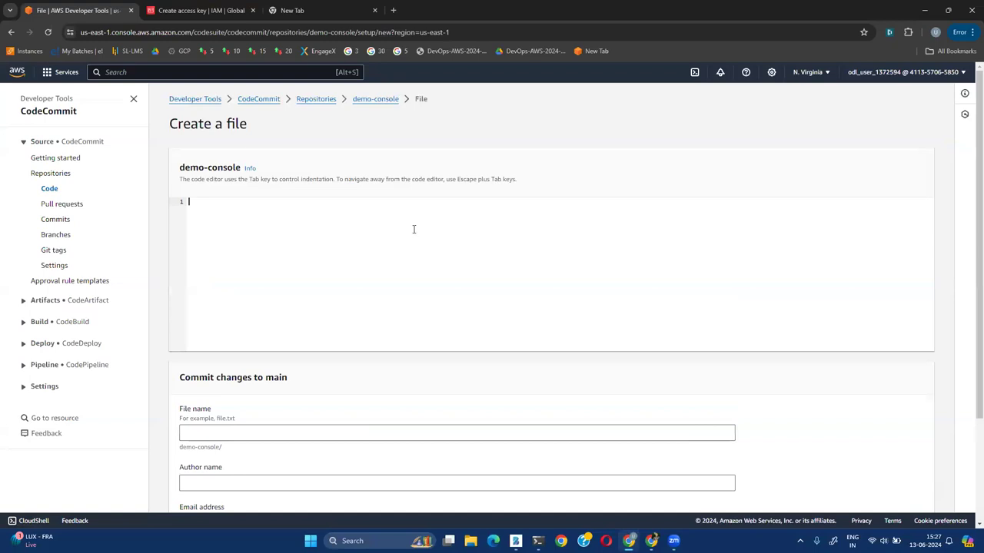
click(223, 435)
text(my)
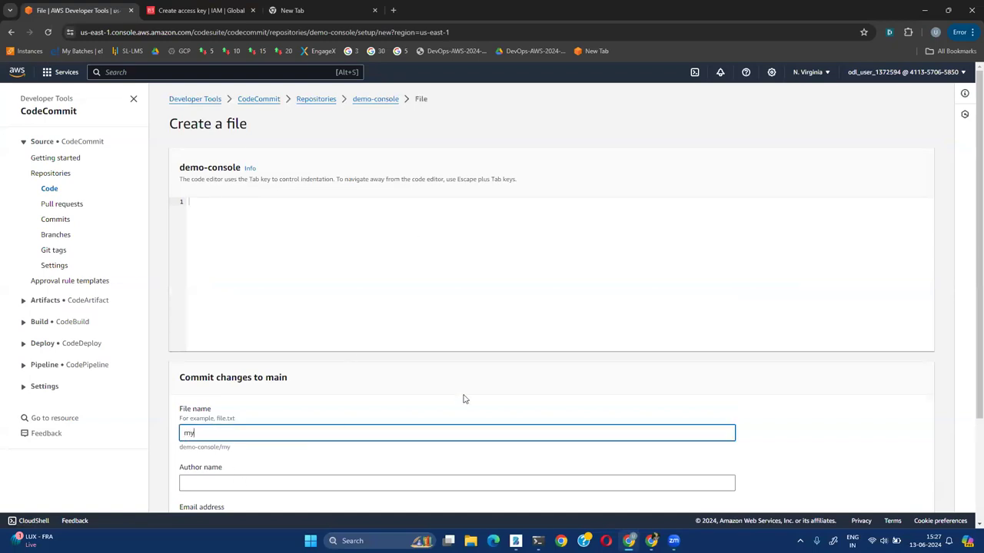
text(file.py)
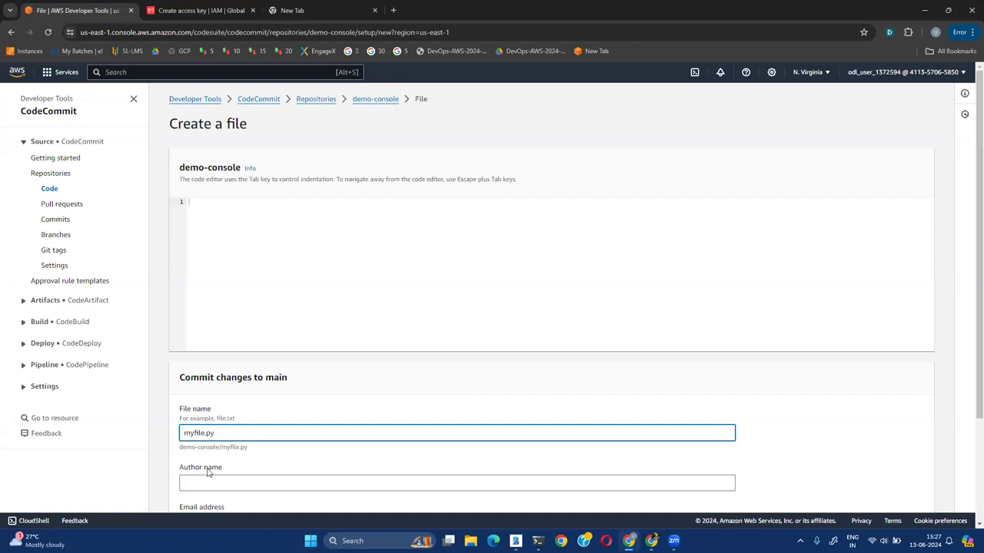
mouse_move(203, 433)
mouse_down()
mouse_move(221, 433)
mouse_move(204, 432)
mouse_up()
click(221, 433)
click(204, 432)
Write import os and print("Hello World") as two lines in the file editor
click(237, 228)
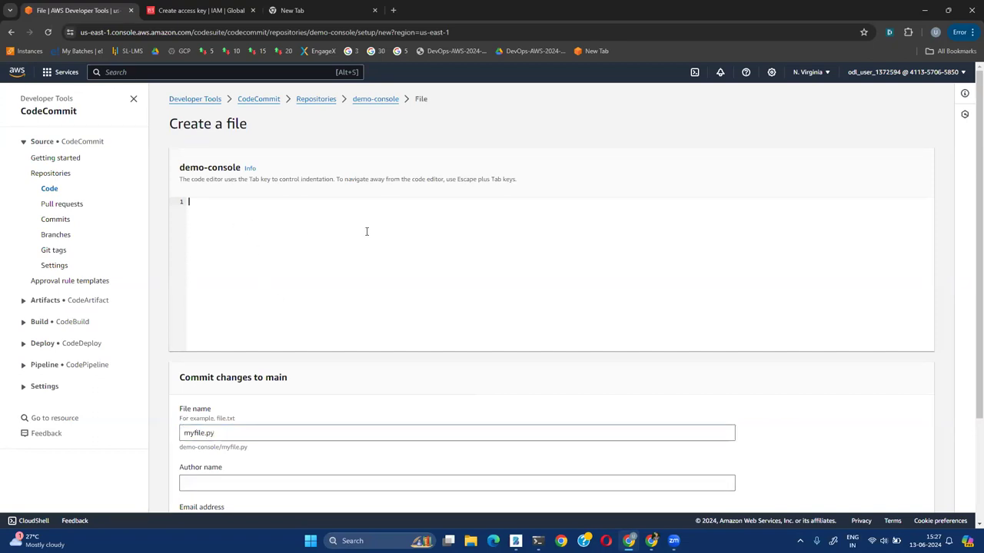
text(import os)
key(Return)
text(print("Hello Wor)
text(ld)
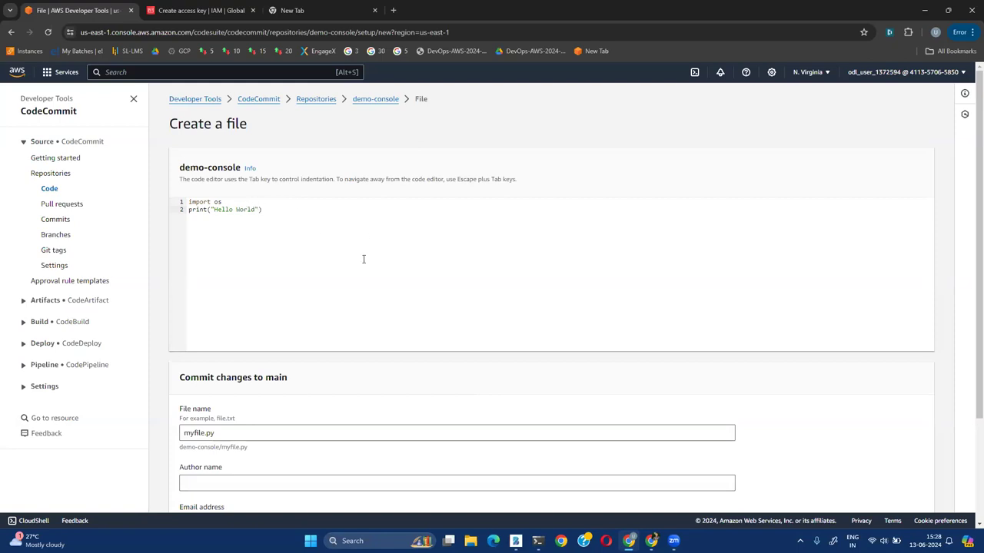
scroll(279, 374, down, 3)
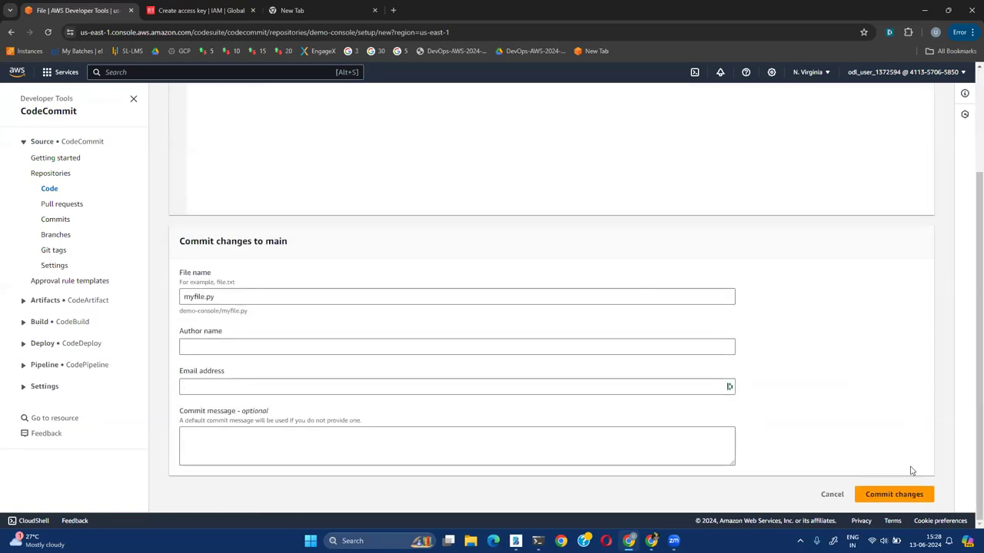
Commit myfile.py to main with the author's name, e-mail address and message 'new file'
click(891, 494)
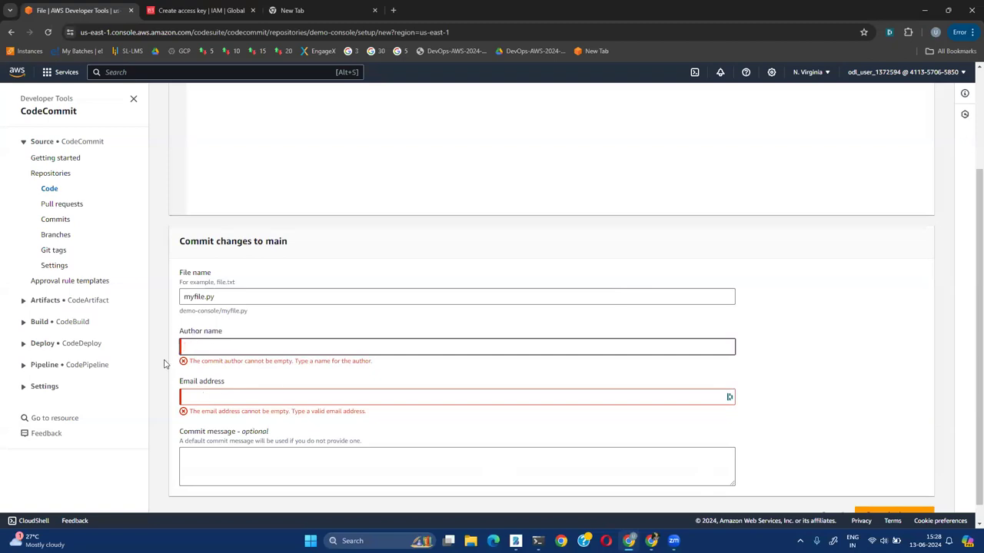
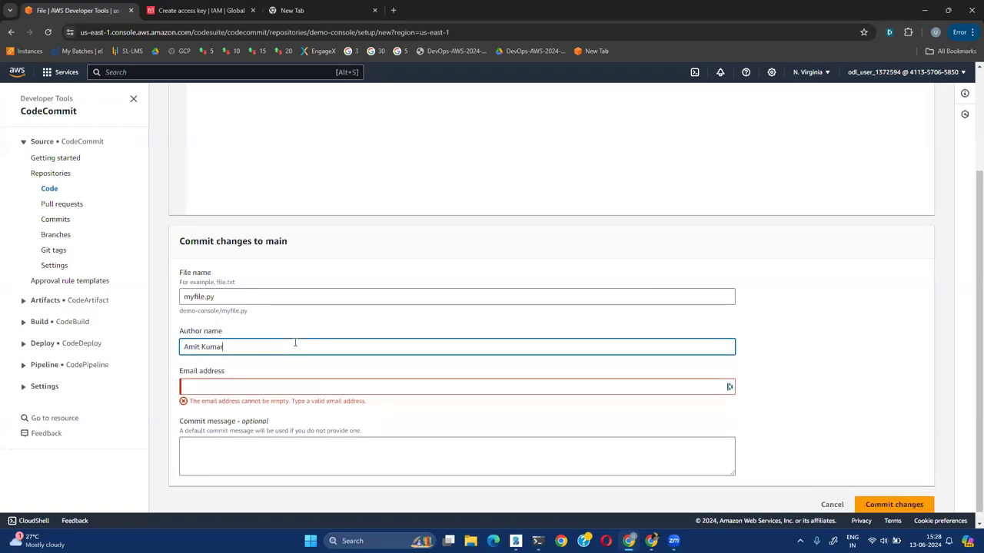
key(Tab)
text(amit)
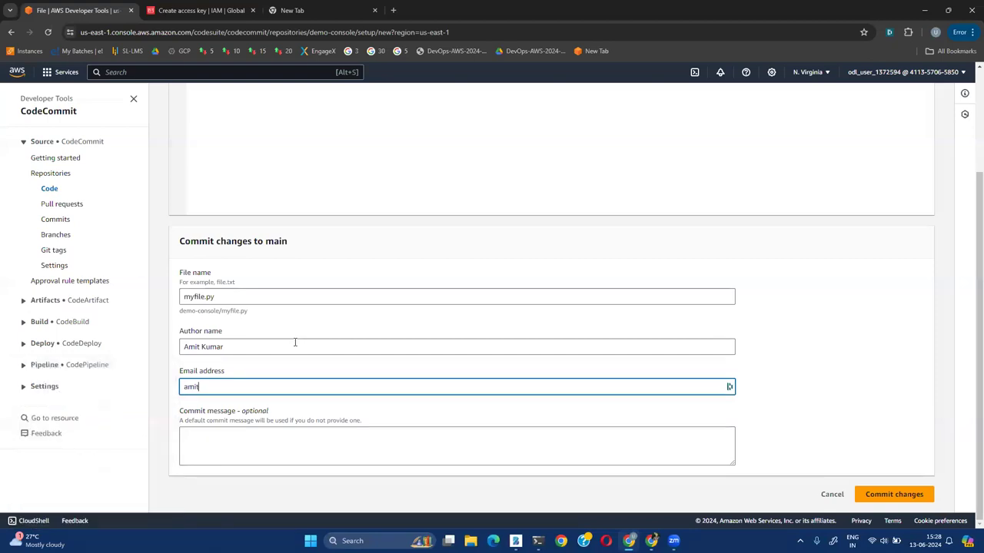
text(@example.com)
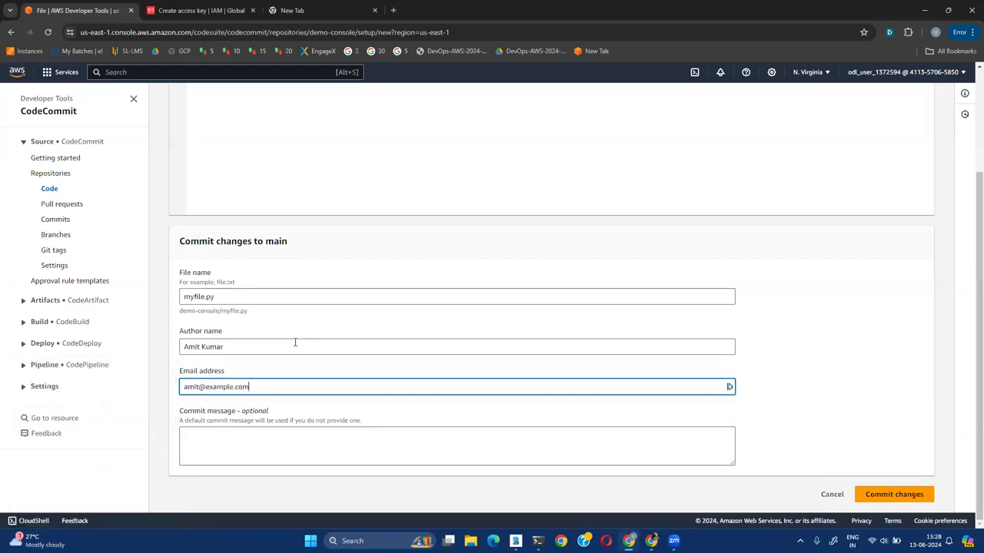
click(564, 443)
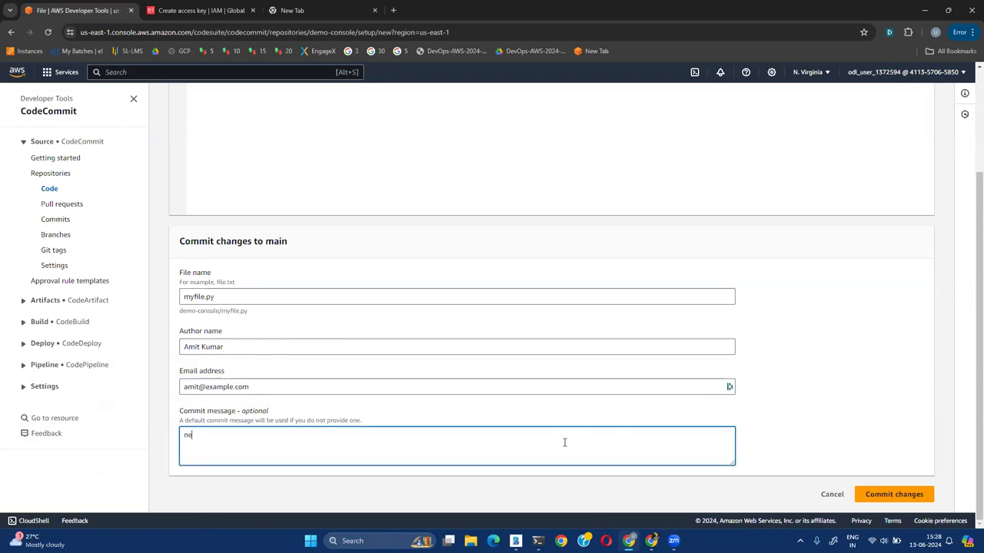
click(895, 493)
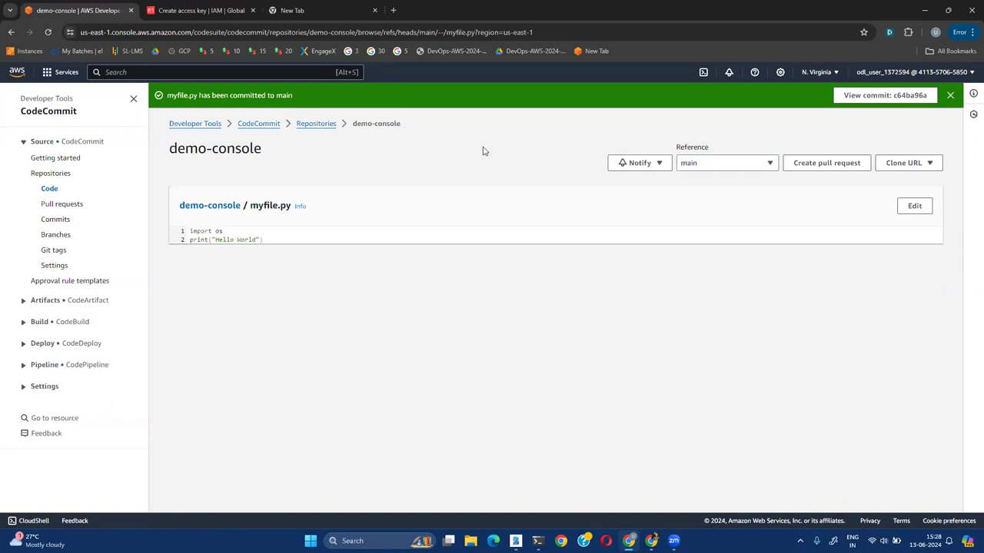
Check that myfile.py now appears in demo-console, then open the demo-cli repository
click(311, 124)
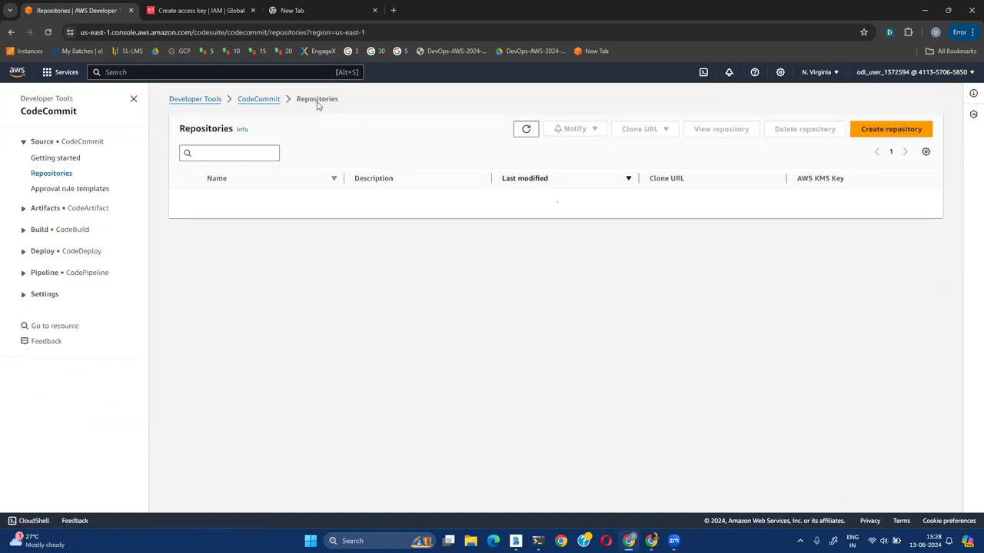
click(223, 209)
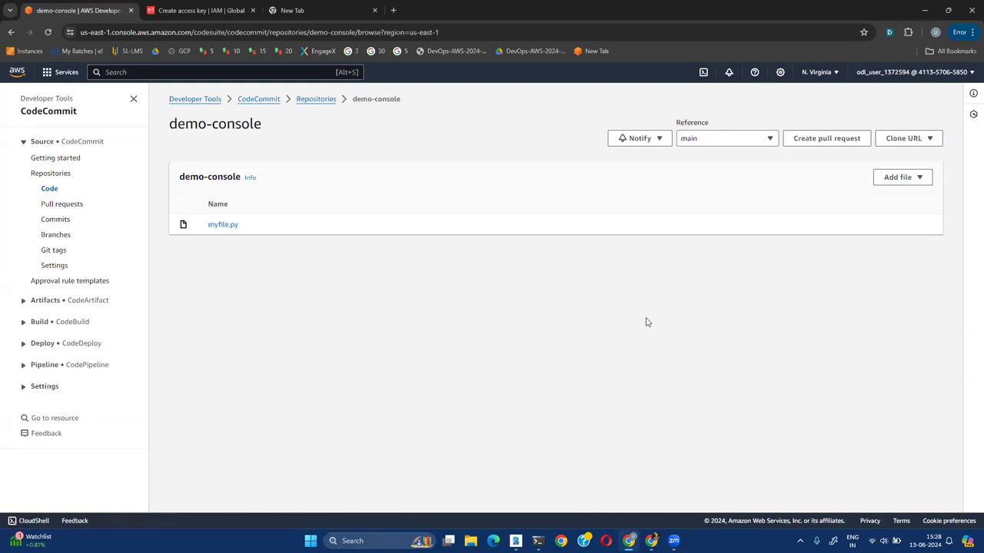
click(316, 99)
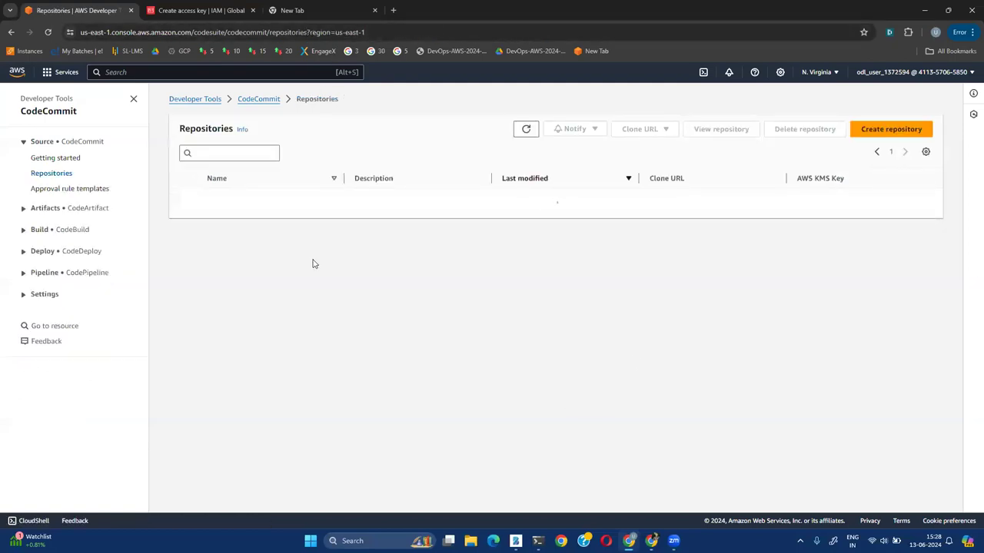
click(222, 253)
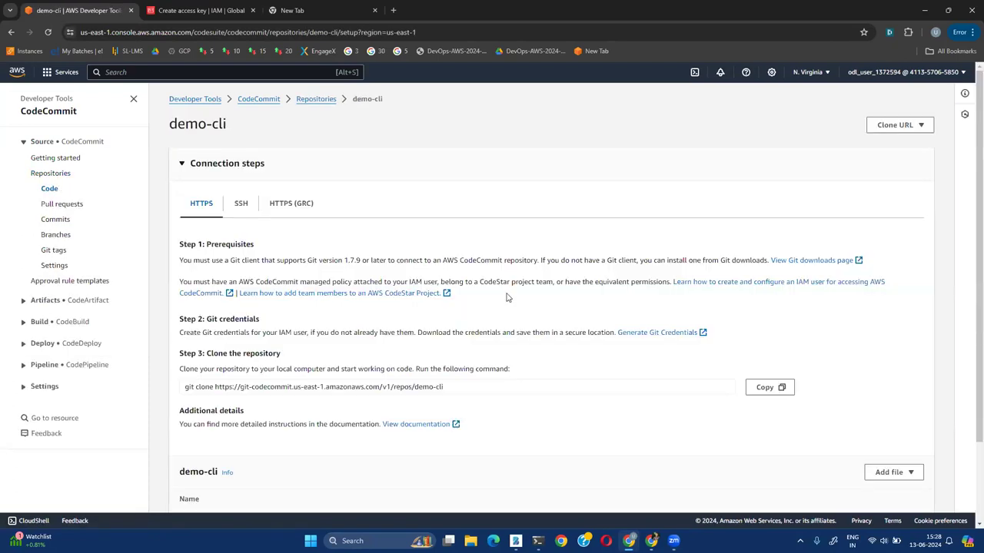
Review demo-cli's connection steps and empty-repository notice, writing 'UI' on the whiteboard
click(187, 166)
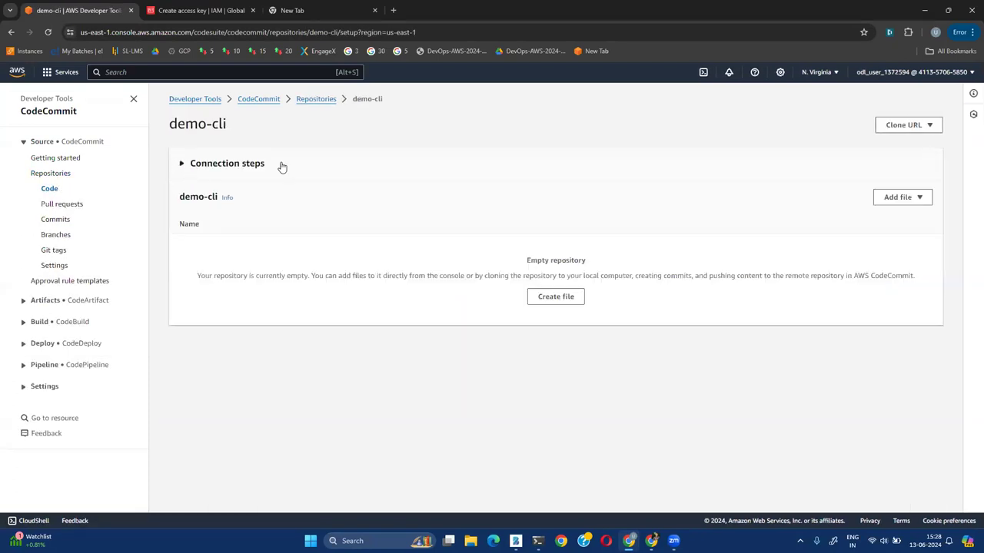
click(183, 164)
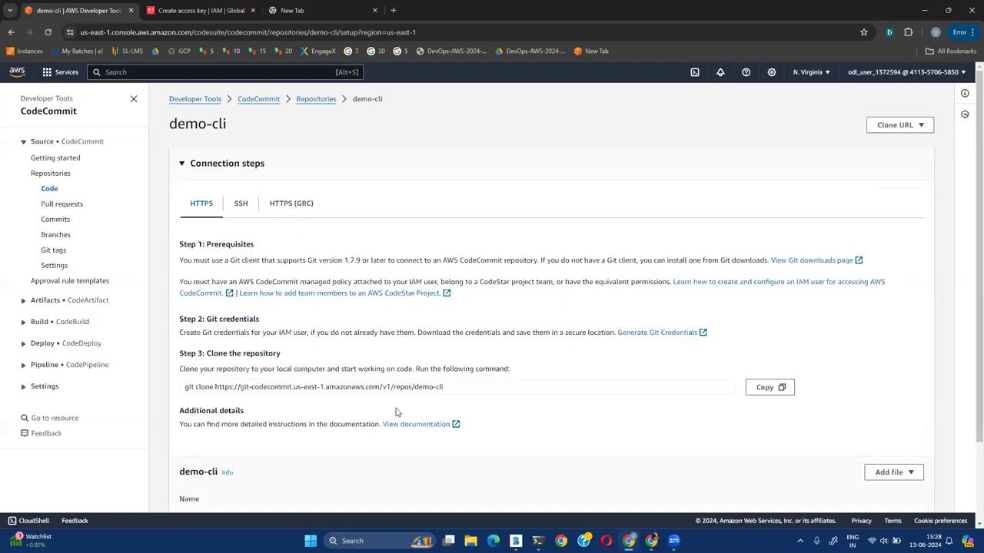
scroll(397, 410, down, 2)
triple_click(533, 435)
click(630, 437)
click(516, 541)
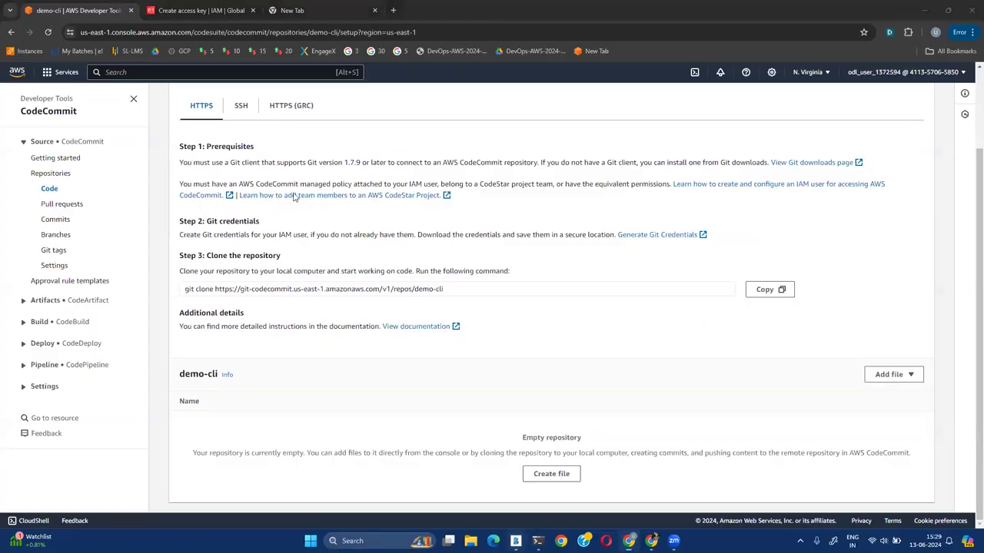
mouse_move(146, 164)
mouse_down()
mouse_move(165, 175)
mouse_move(170, 159)
mouse_move(171, 174)
mouse_move(180, 168)
mouse_up()
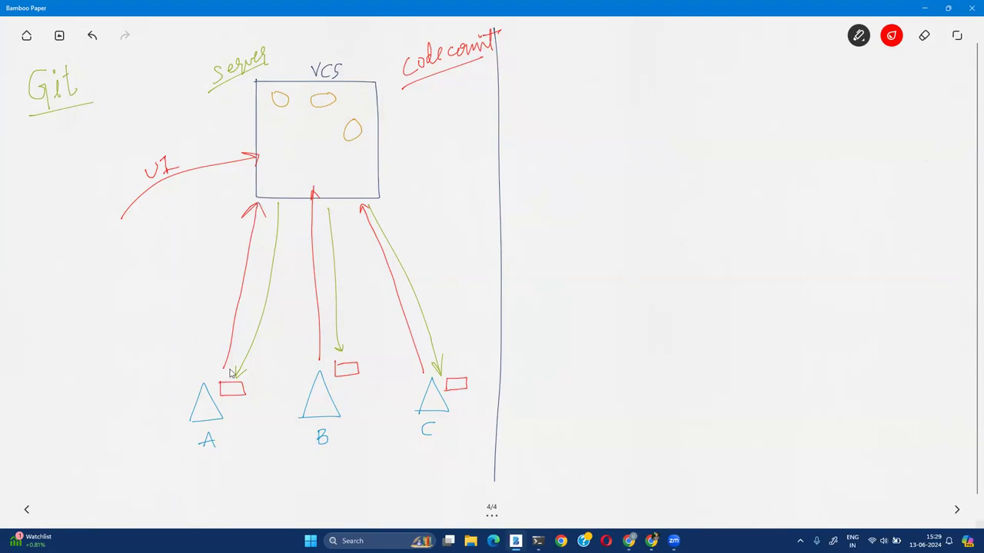
click(629, 540)
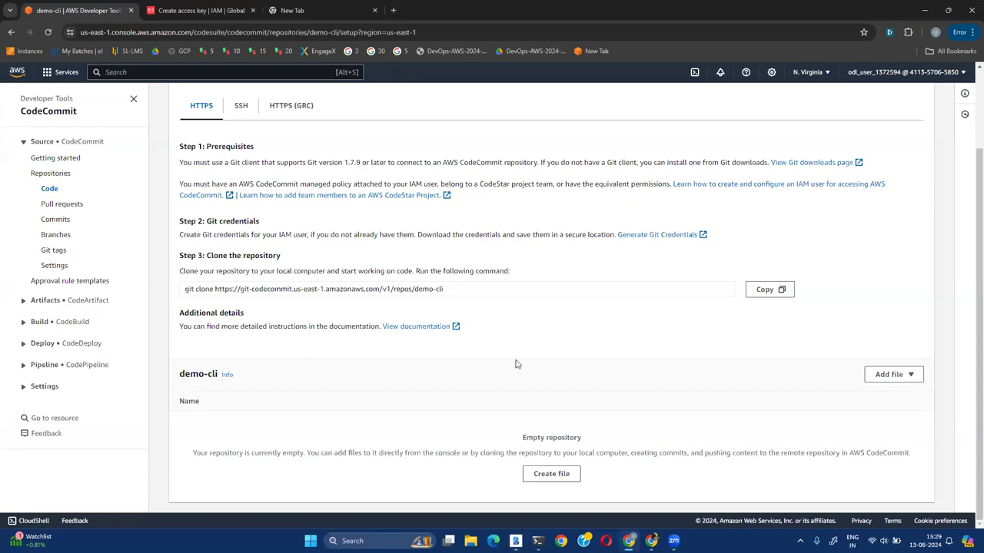
Scroll back to the top of the demo-cli page and return to PowerShell
scroll(516, 365, up, 2)
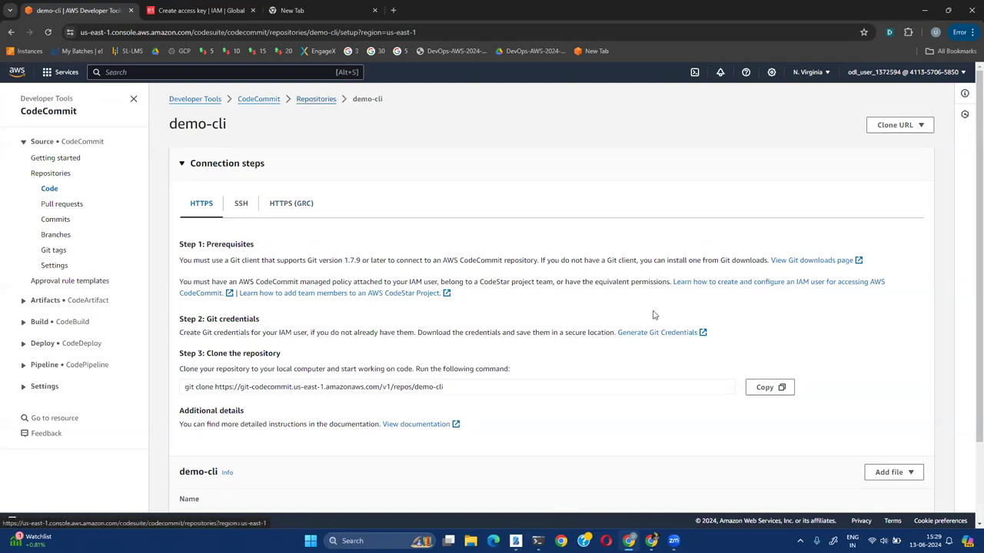
key(alt+Tab)
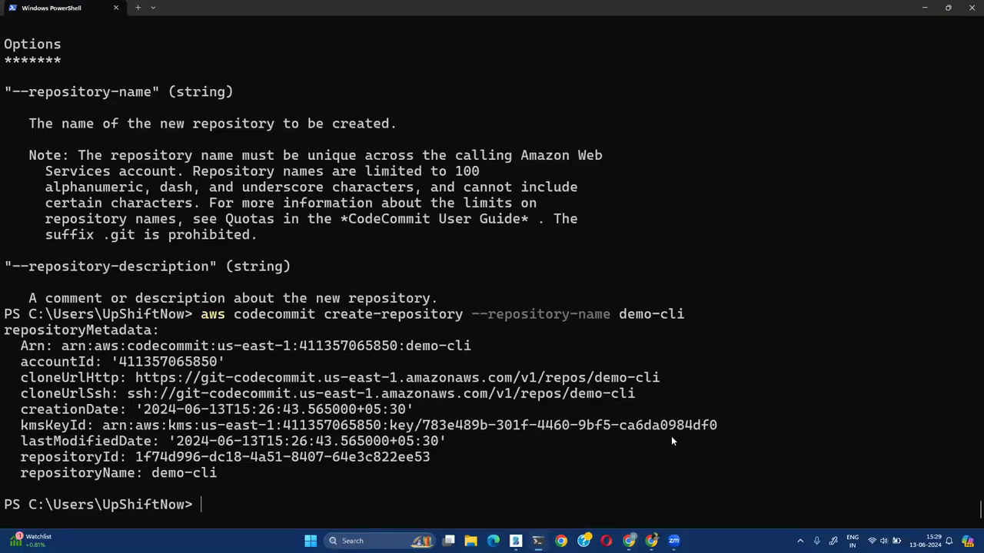
Clear PowerShell and type 'git clone' at the prompt, leaving the repository URL to fill in
key(ctrl+l)
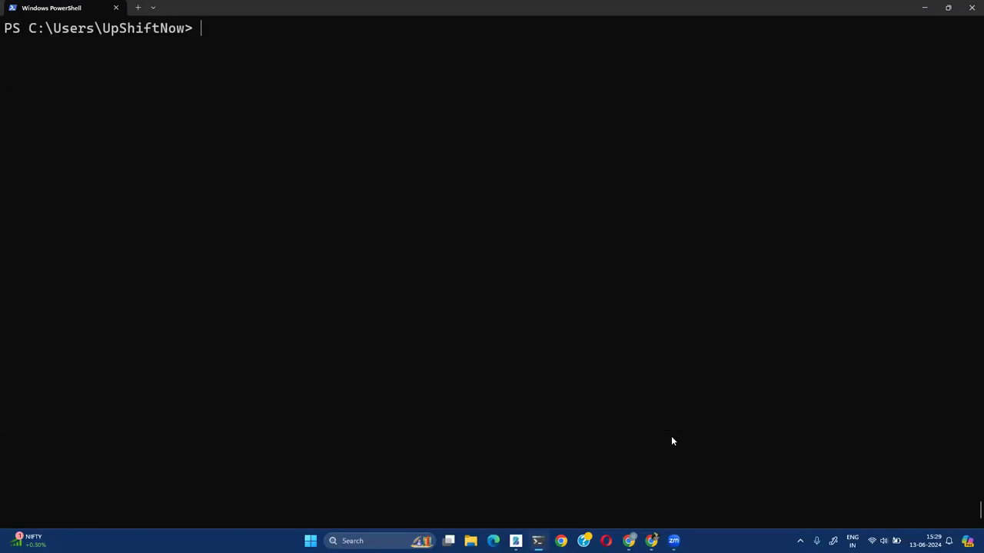
text(git)
text(clone <url>)
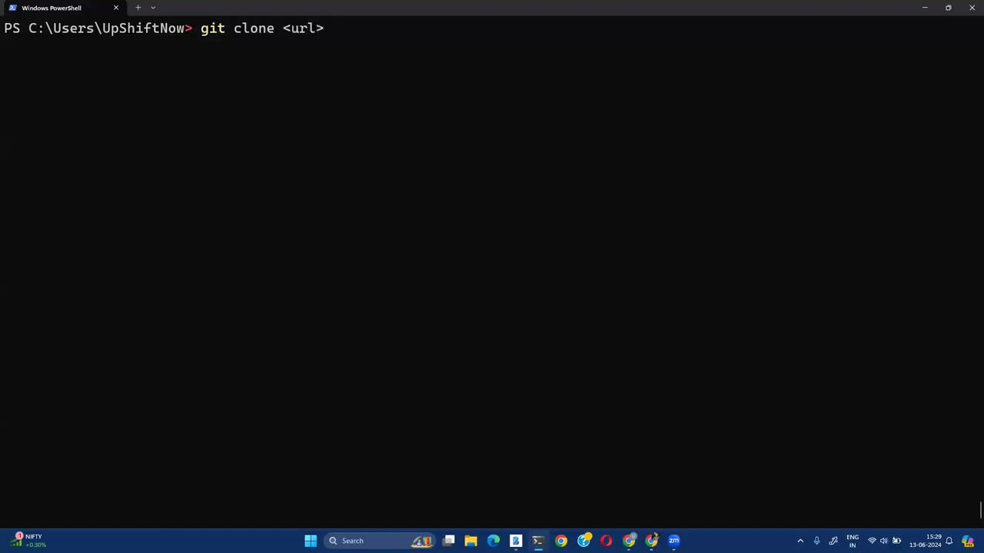
key(BackSpace)
key(BackSpace)
key(BackSpace)
key(BackSpace)
key(BackSpace)
click(629, 540)
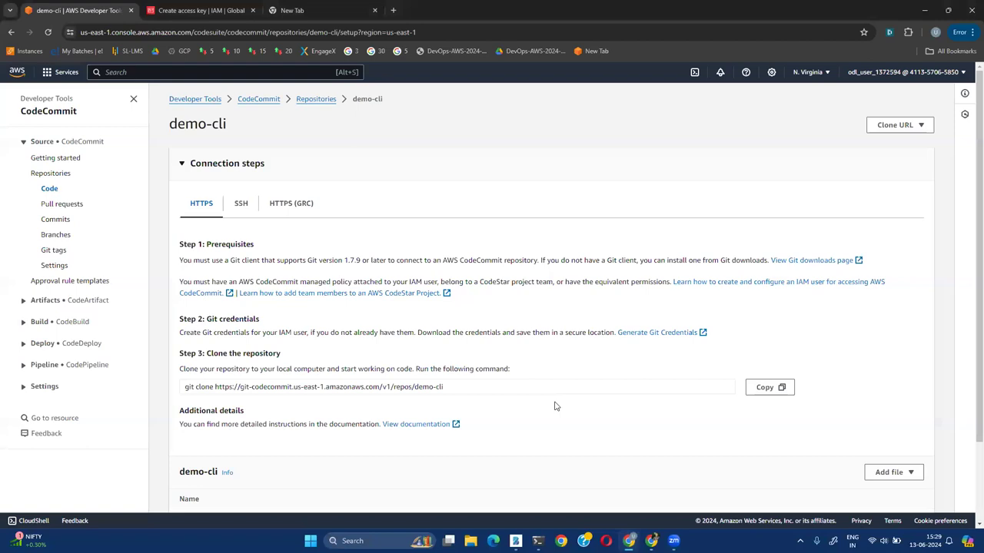
Copy the demo-cli HTTPS git clone command from Step 3: Clone the repository
scroll(555, 404, down, 2)
scroll(636, 335, up, 2)
click(187, 387)
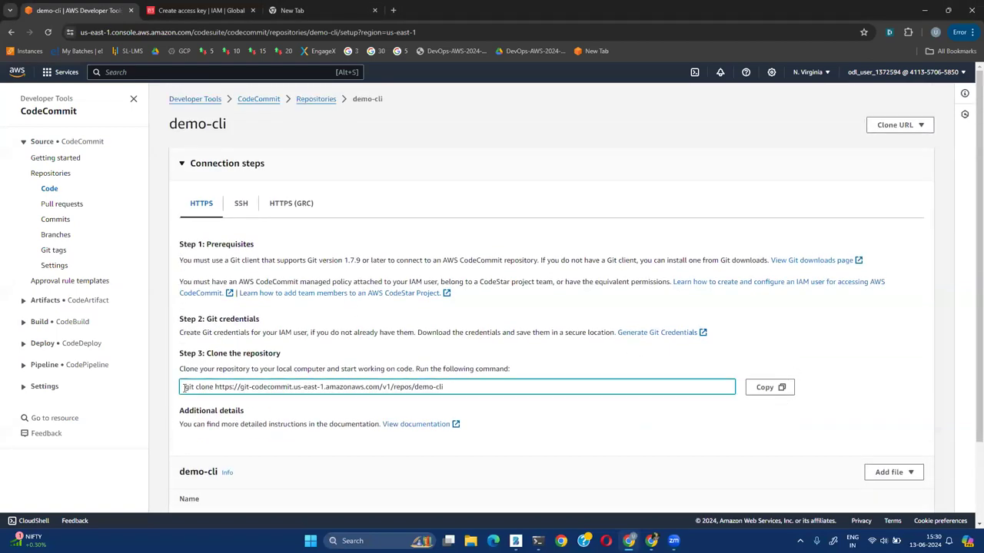
drag(187, 387, 214, 387)
drag(444, 387, 217, 387)
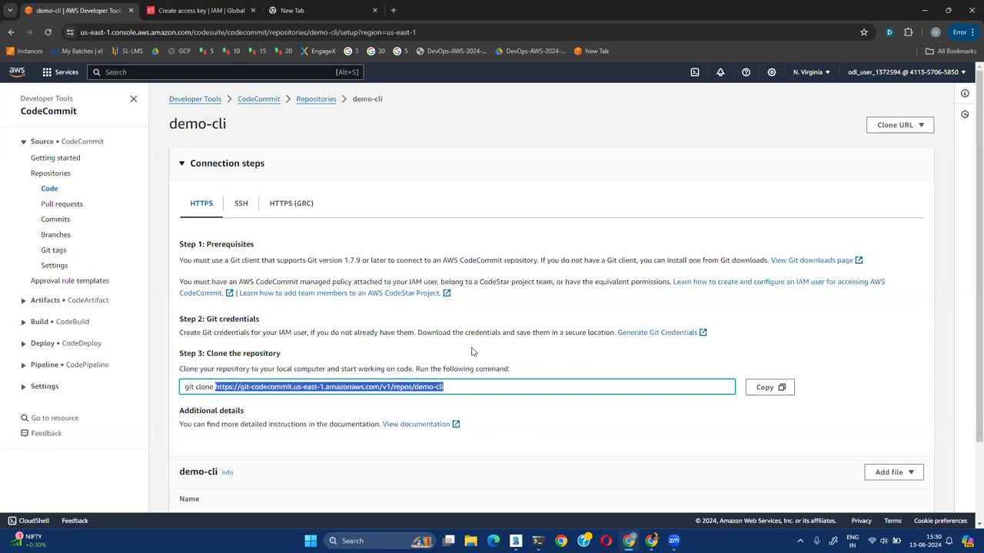
click(457, 386)
drag(457, 386, 214, 388)
click(475, 386)
click(767, 386)
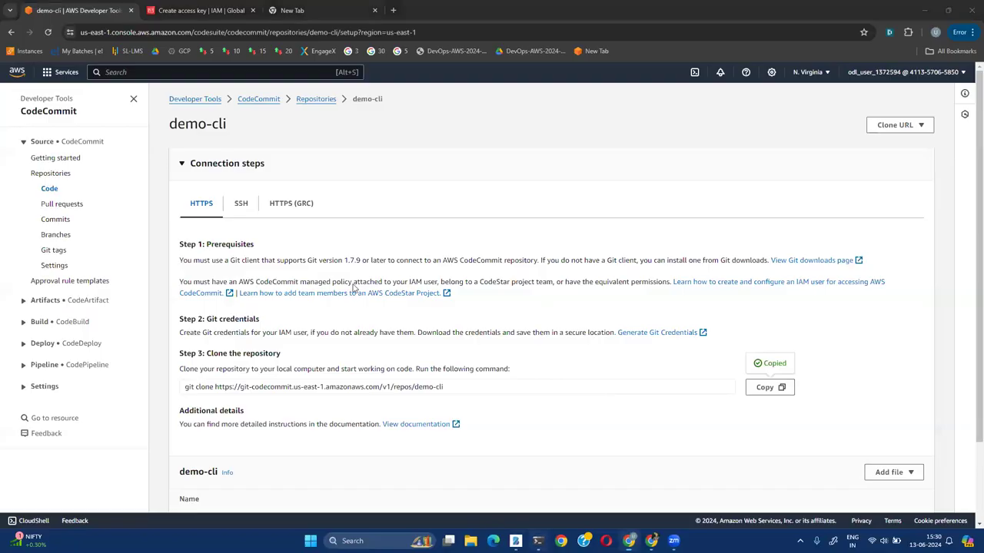
Cancel the partial command in PowerShell and clear the screen to a fresh prompt
key(alt+Tab)
key(ctrl+c)
key(ctrl+l)
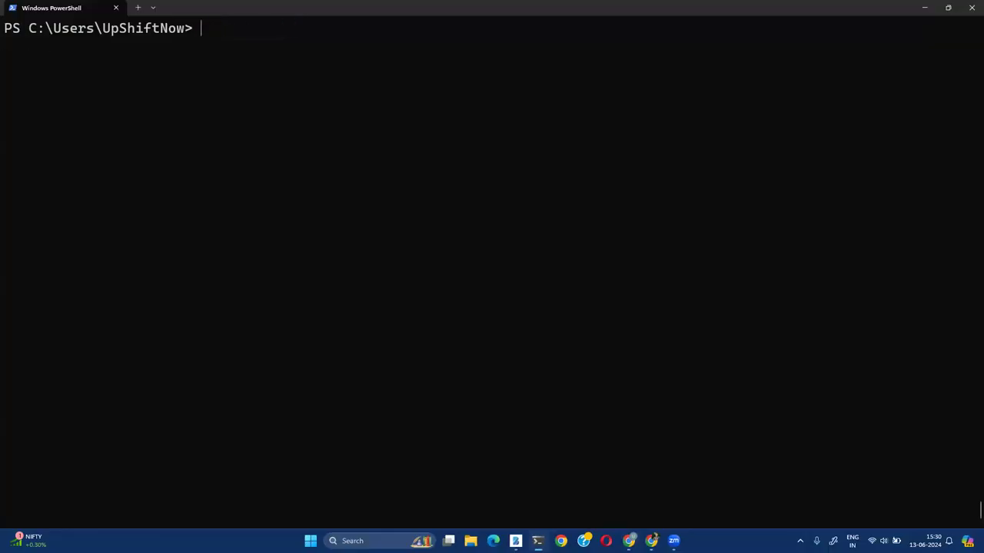
Run git clone with the pasted demo-cli URL; a dummy username makes it fail with 403
text(git clone)
key(ctrl+v)
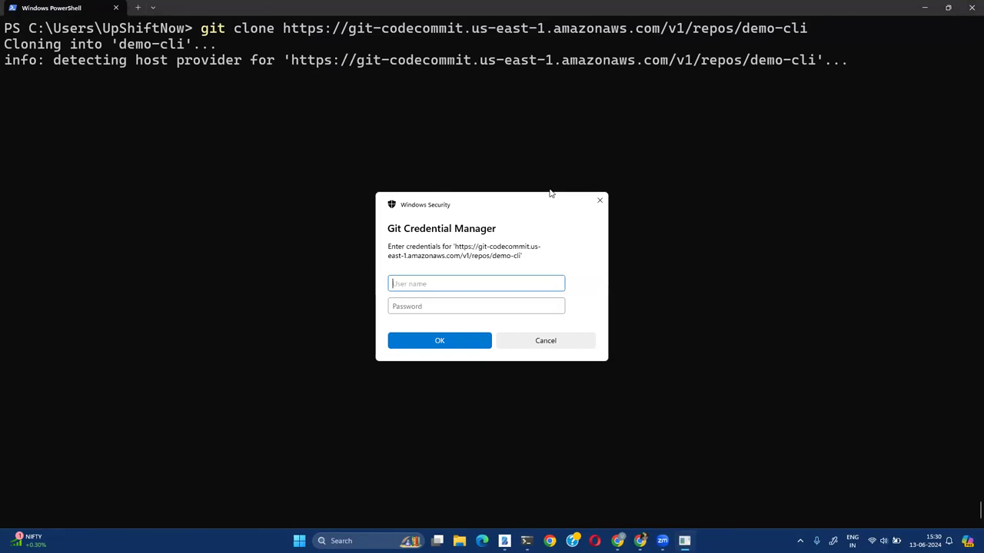
click(559, 341)
text(sdfds)
key(Return)
key(Return)
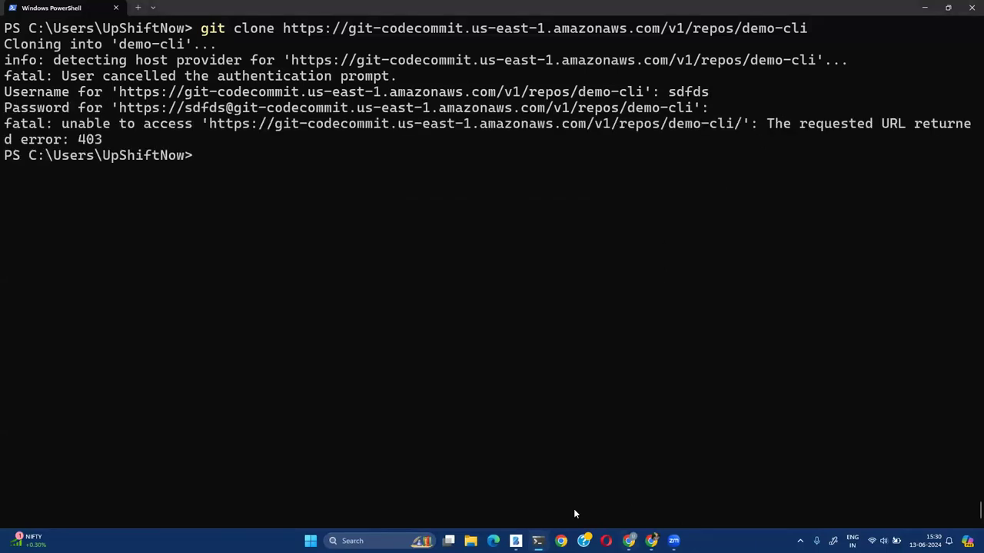
key(alt+Tab)
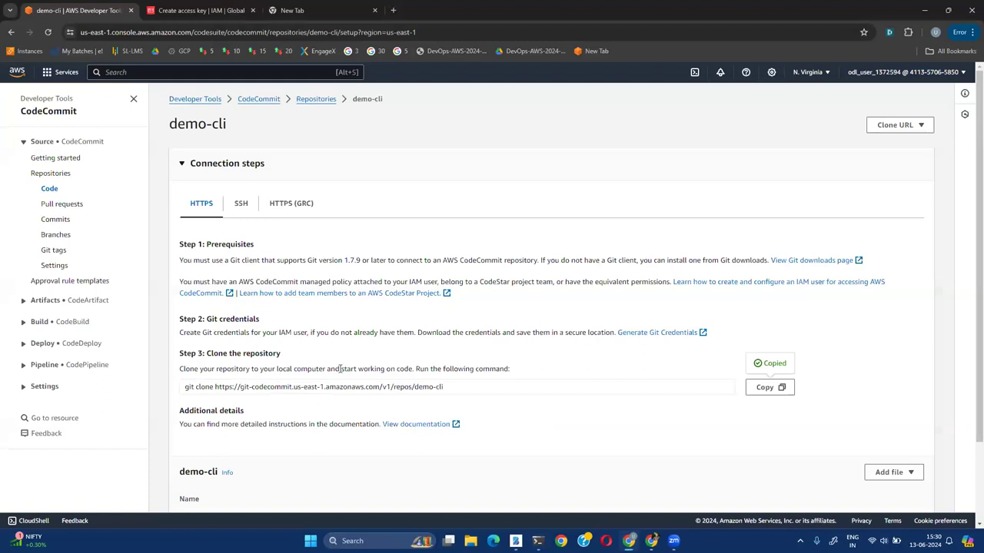
drag(475, 389, 168, 389)
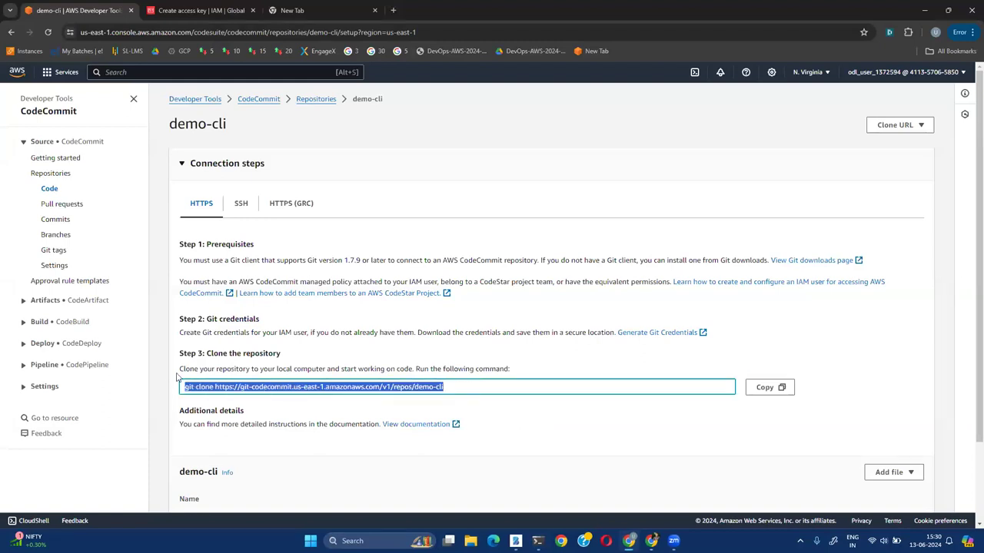
click(250, 318)
drag(260, 319, 205, 322)
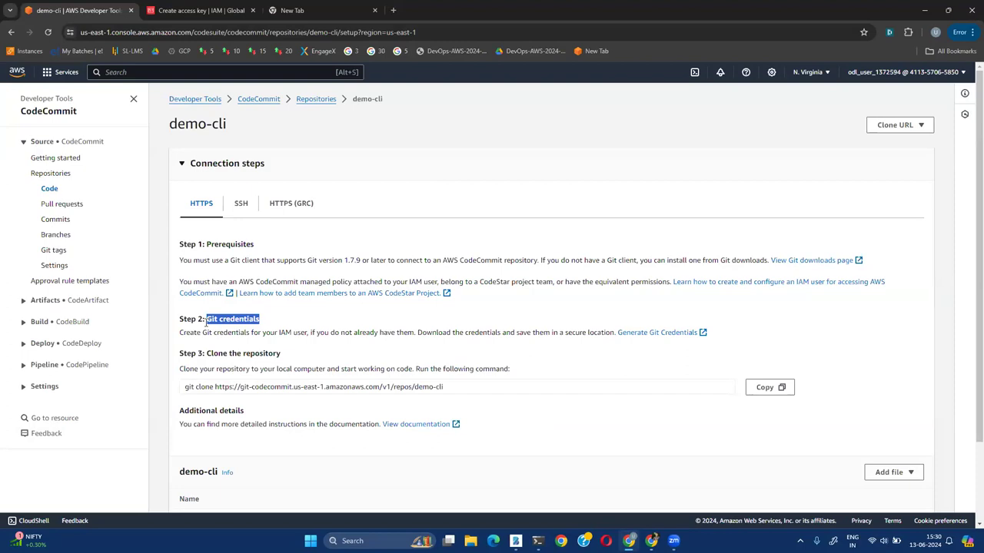
click(390, 309)
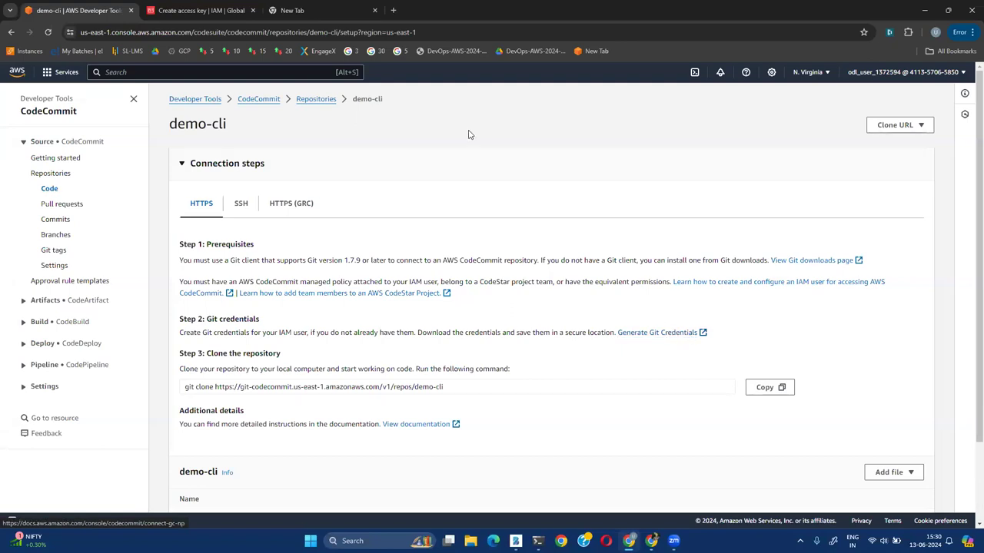
click(131, 70)
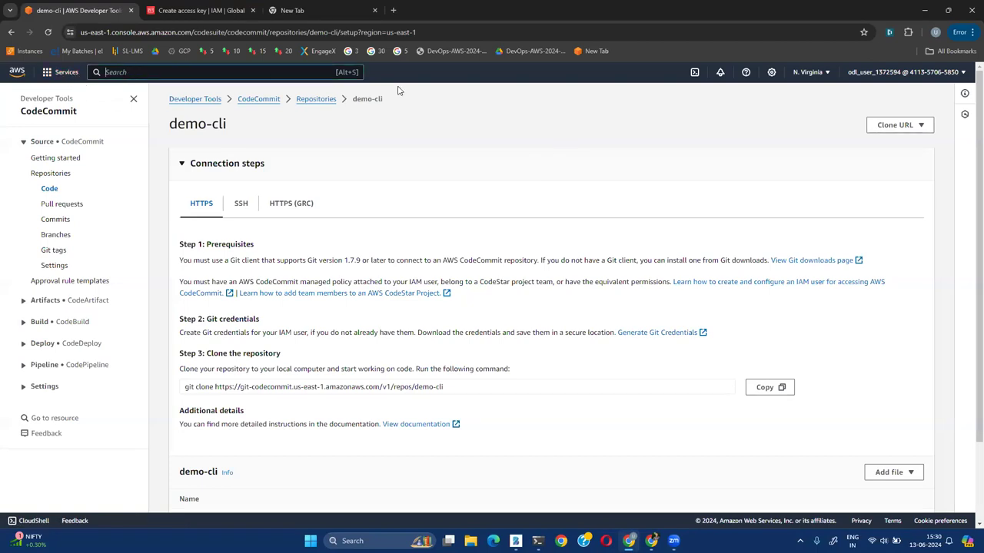
text(I)
Open the signed-in IAM user's Security credentials tab from the Users list
click(215, 10)
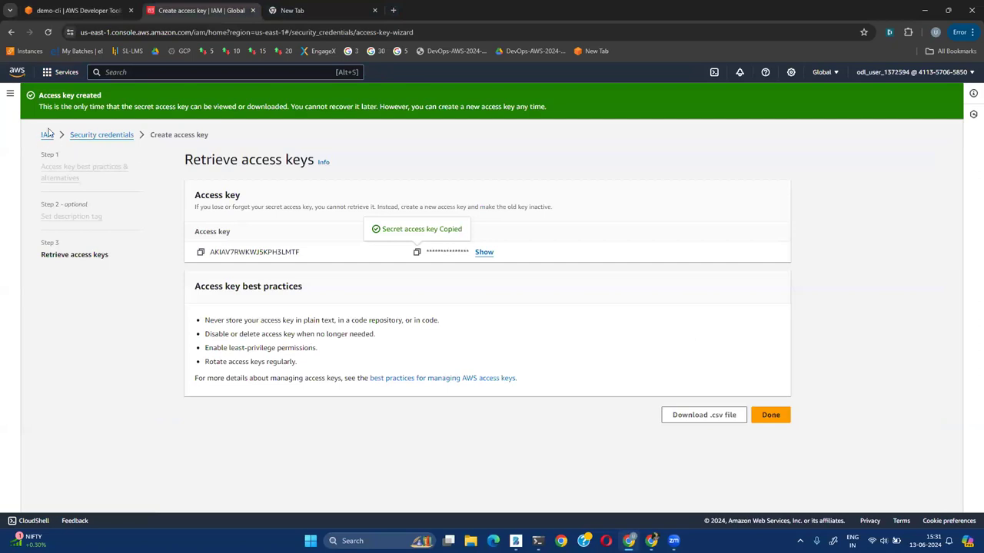
click(46, 134)
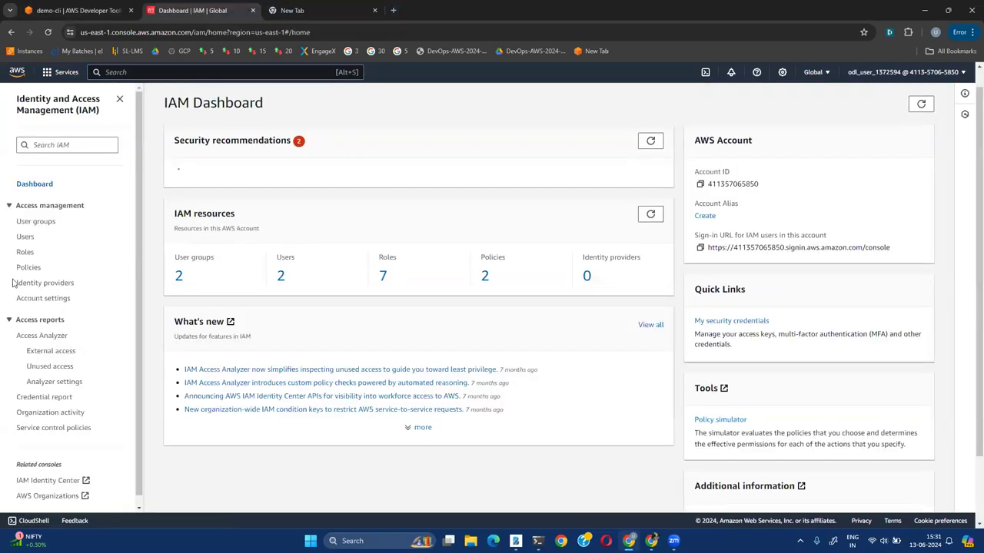
click(27, 237)
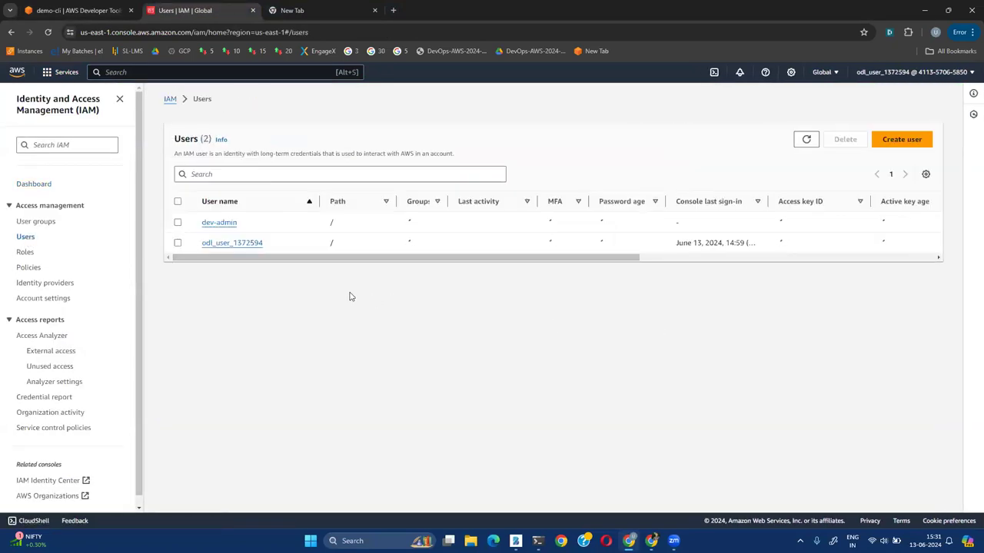
click(231, 256)
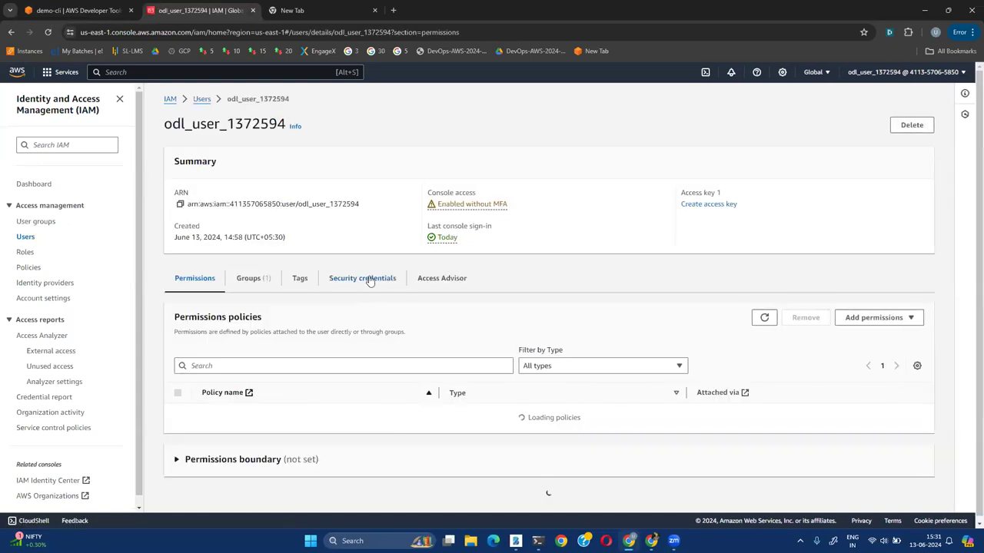
click(370, 279)
Find HTTPS Git credentials for AWS CodeCommit and generate new credentials
scroll(476, 432, down, 2)
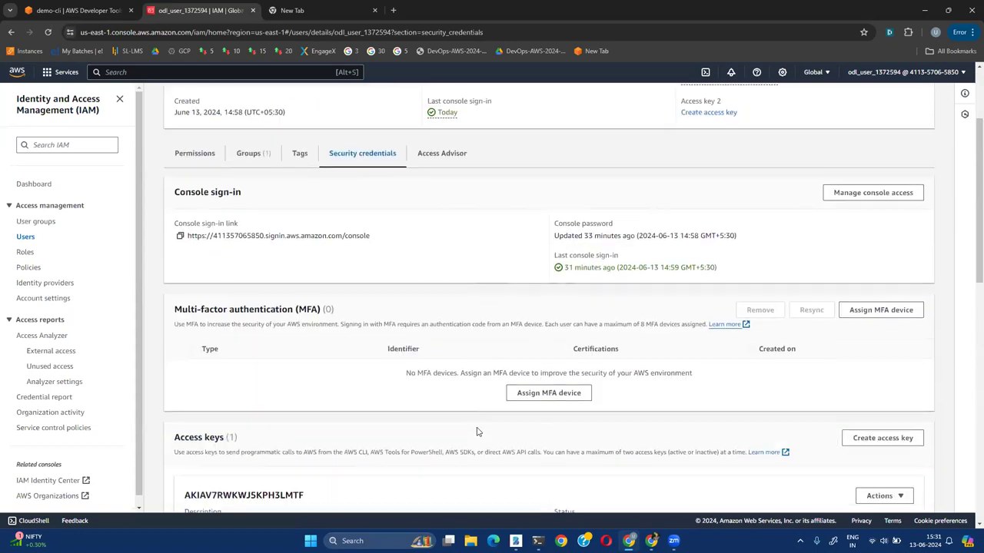
scroll(477, 431, down, 3)
double_click(189, 215)
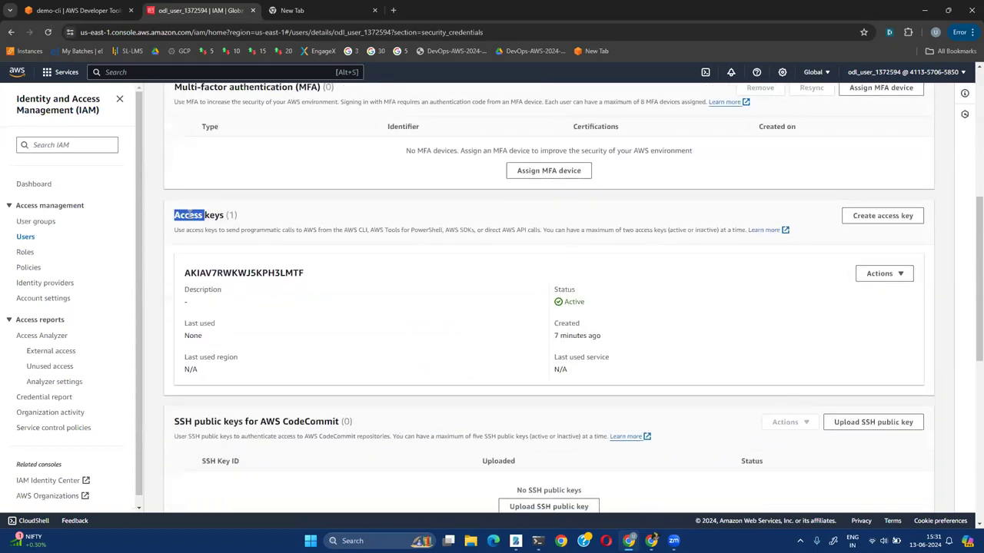
scroll(358, 355, up, 2)
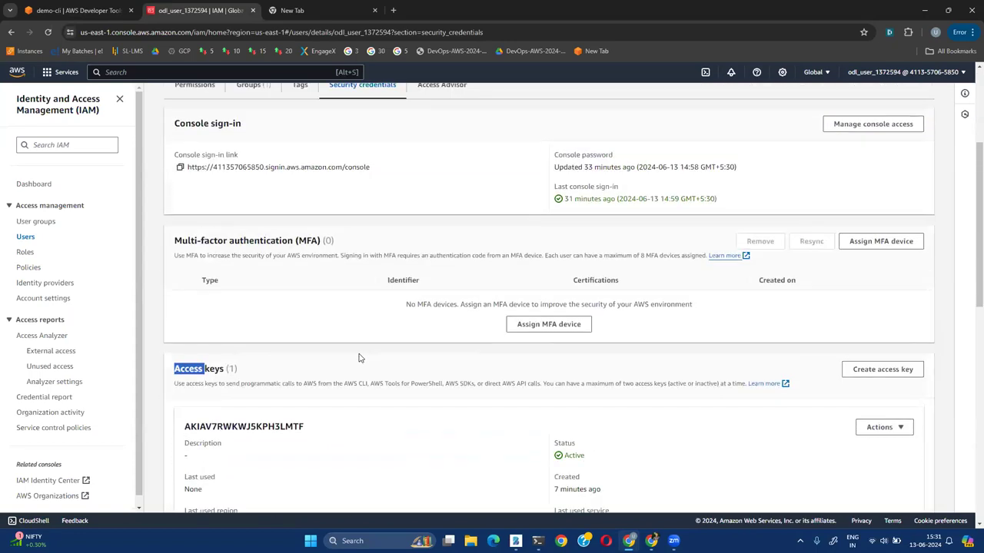
scroll(358, 357, down, 7)
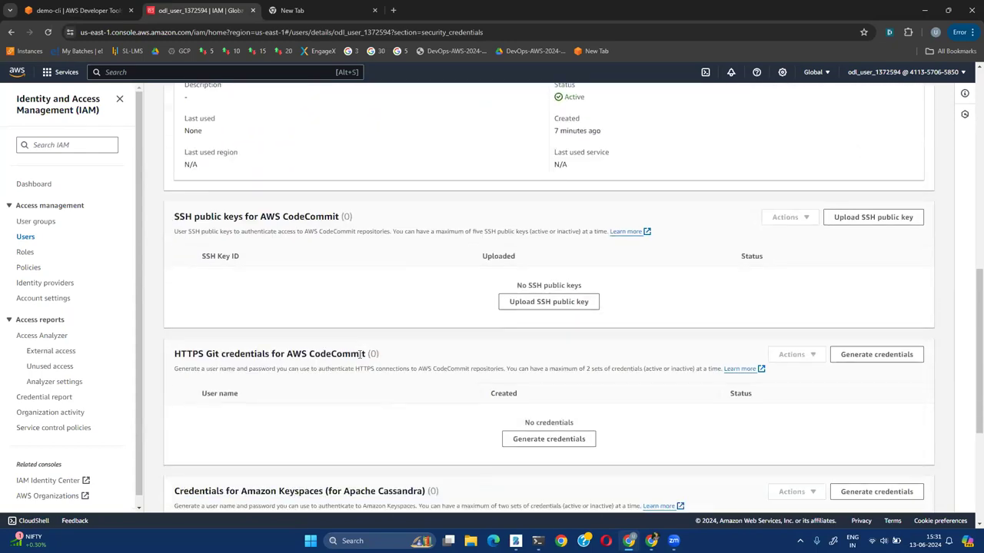
drag(173, 200, 370, 200)
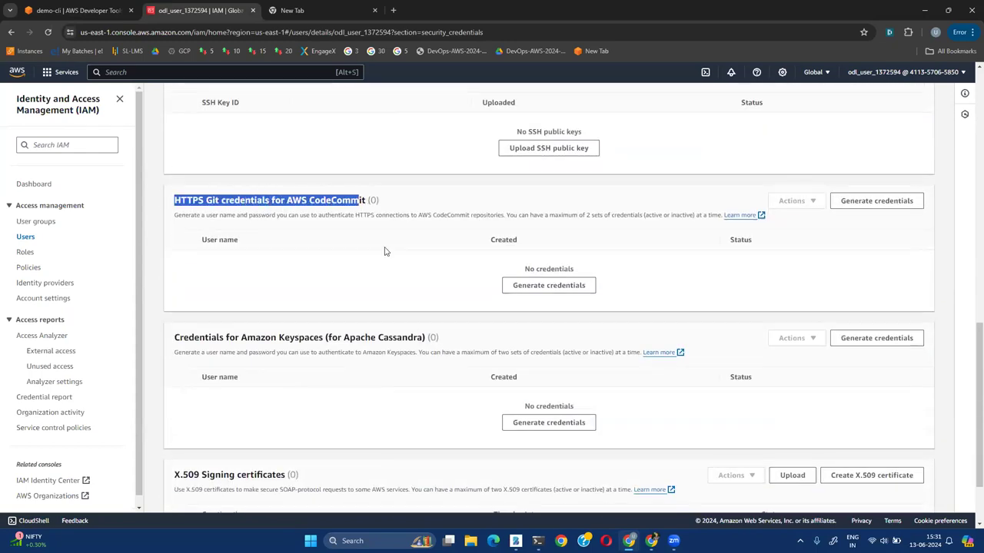
scroll(421, 335, down, 1)
scroll(421, 335, up, 2)
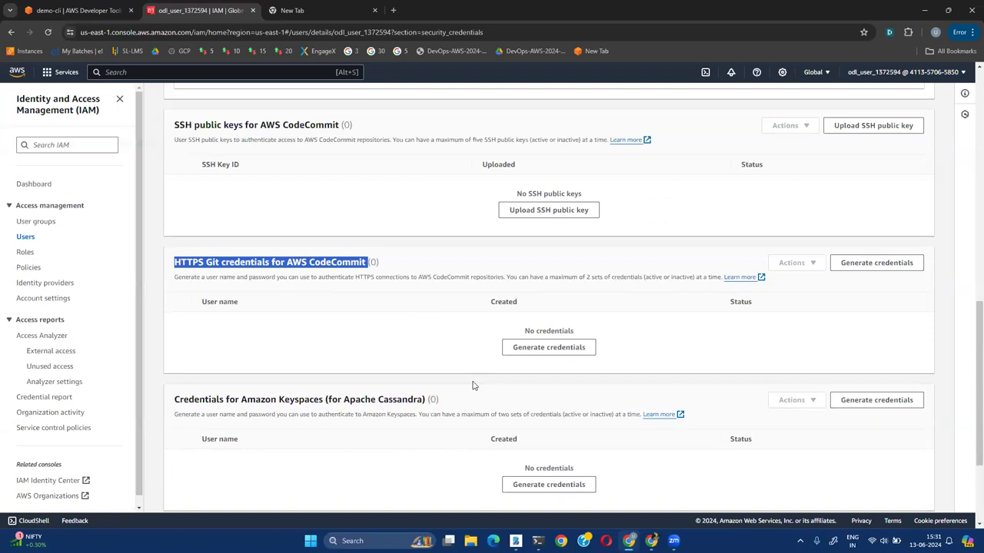
click(549, 350)
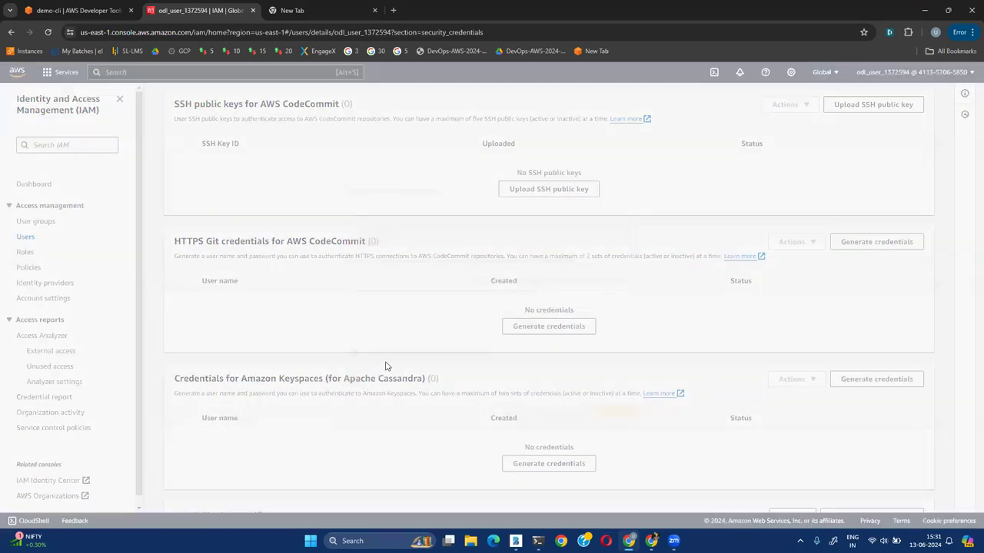
Copy the generated Git user name and password, then close the credentials dialog
double_click(373, 348)
click(405, 376)
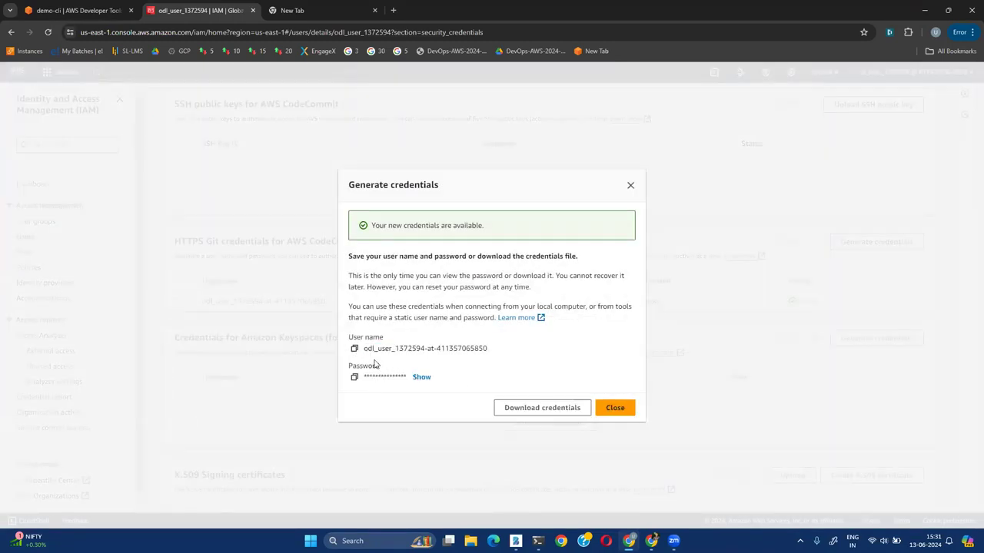
click(355, 348)
click(355, 377)
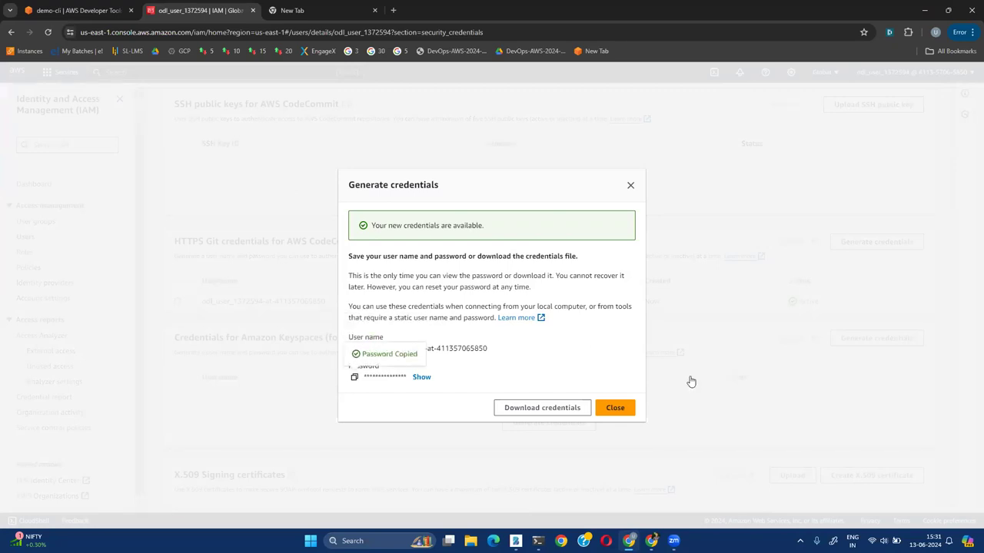
click(614, 408)
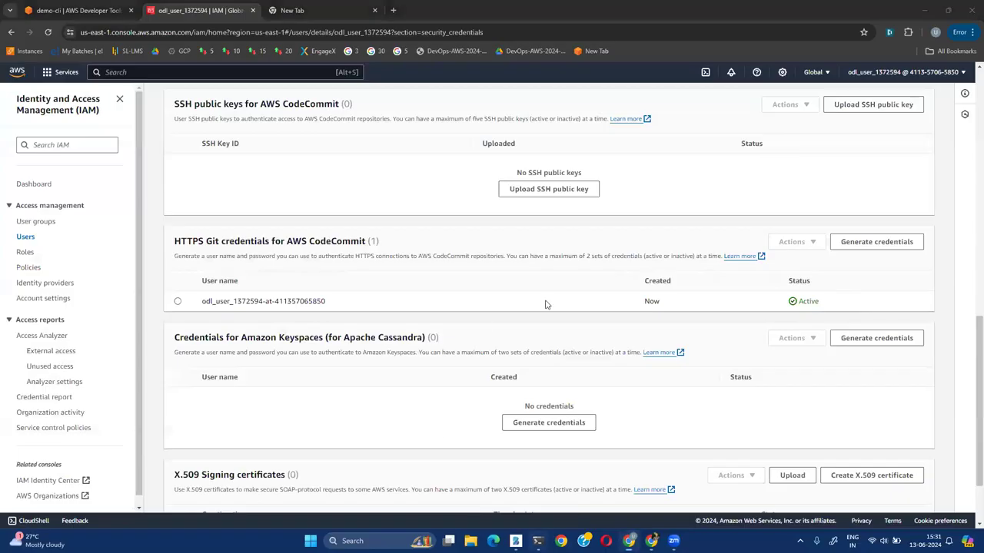
Rerun the previous git clone command for demo-cli in PowerShell
key(alt+Tab)
key(Up)
key(Return)
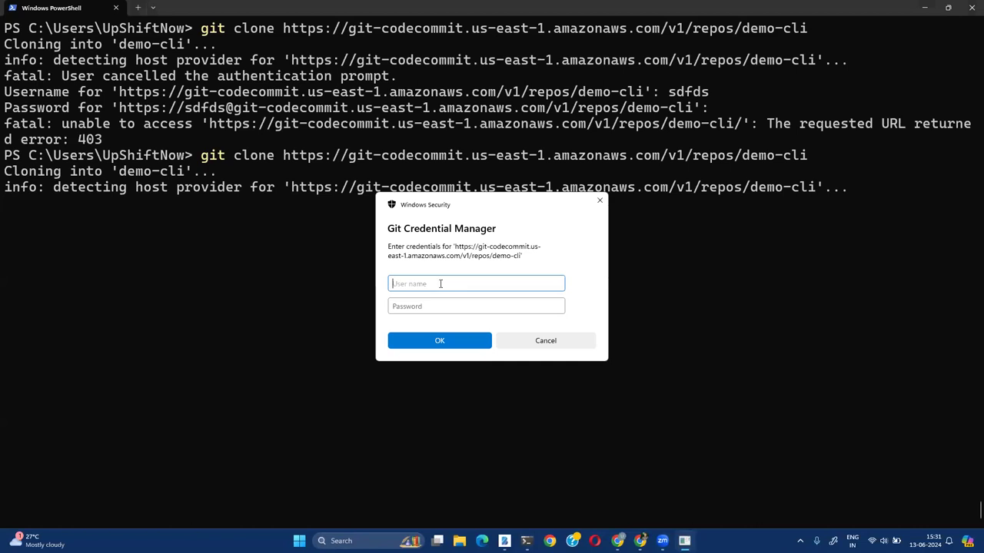
Paste the copied Git user name and password into Git Credential Manager and confirm
key(super+v)
click(463, 421)
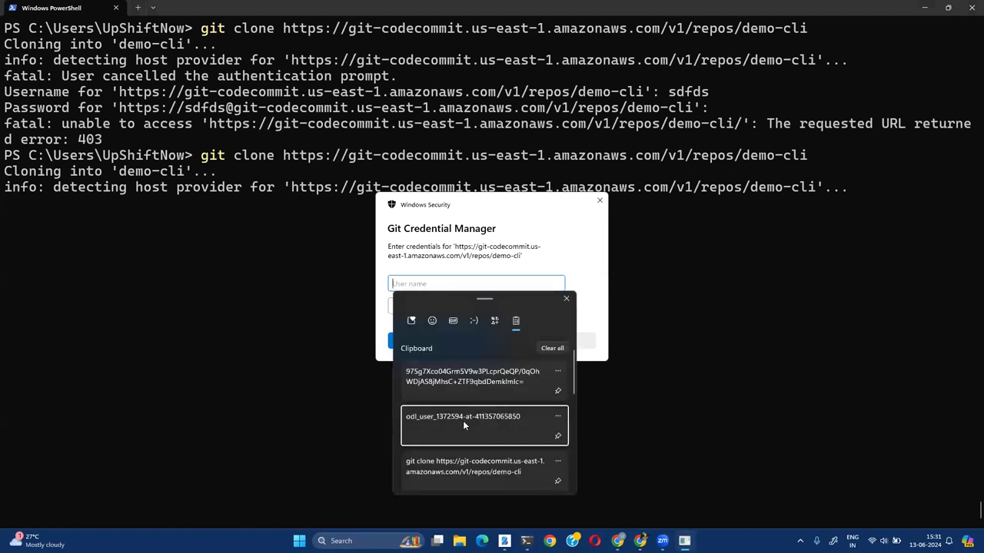
click(436, 306)
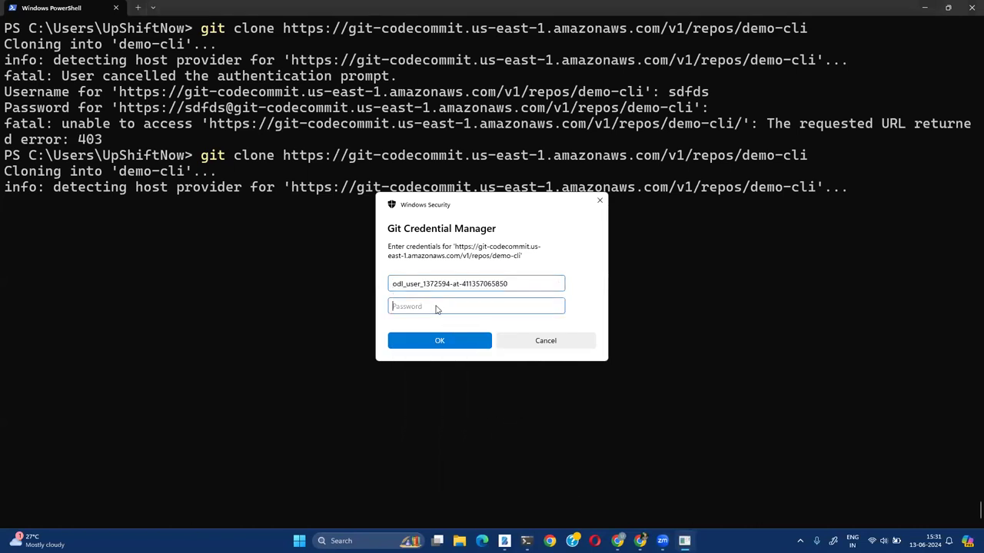
key(super+v)
click(564, 383)
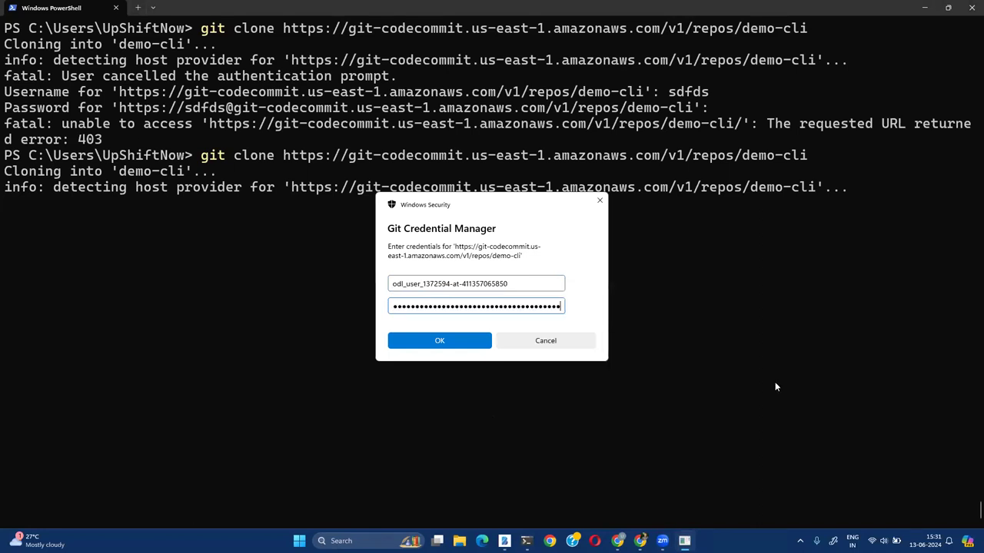
click(439, 341)
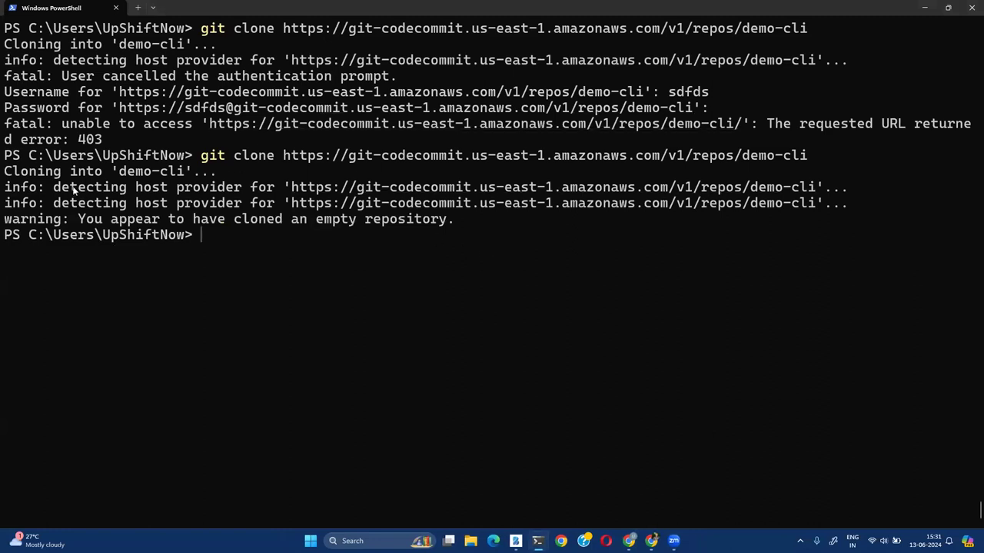
Note the empty-repository clone warning and list the home folder with dir
double_click(29, 221)
drag(79, 222, 448, 222)
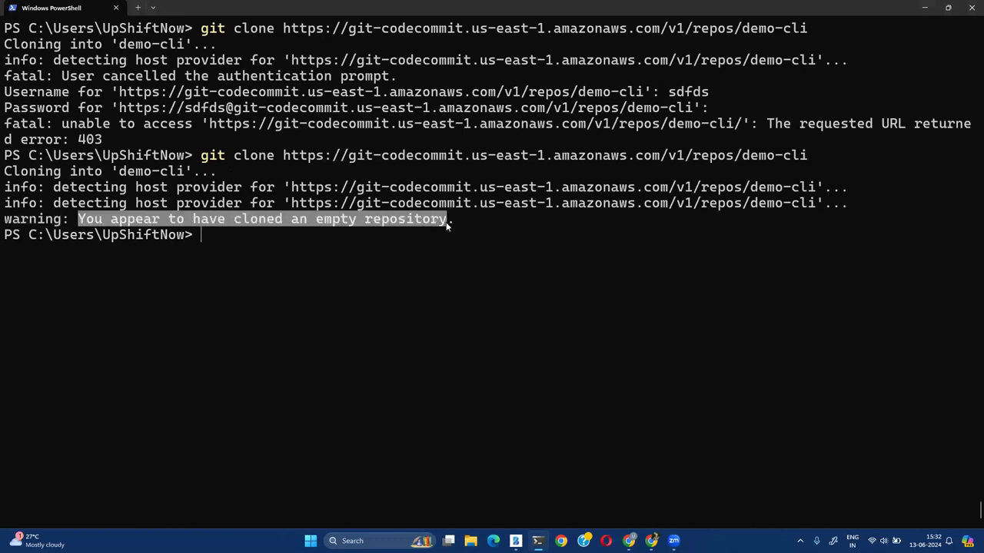
click(549, 373)
drag(43, 237, 185, 237)
click(604, 322)
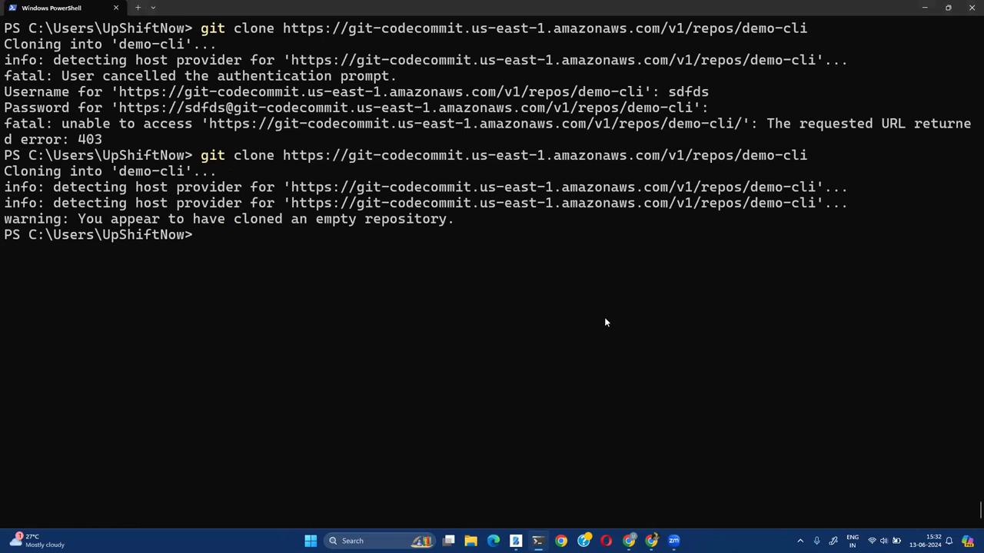
text(dir)
key(Return)
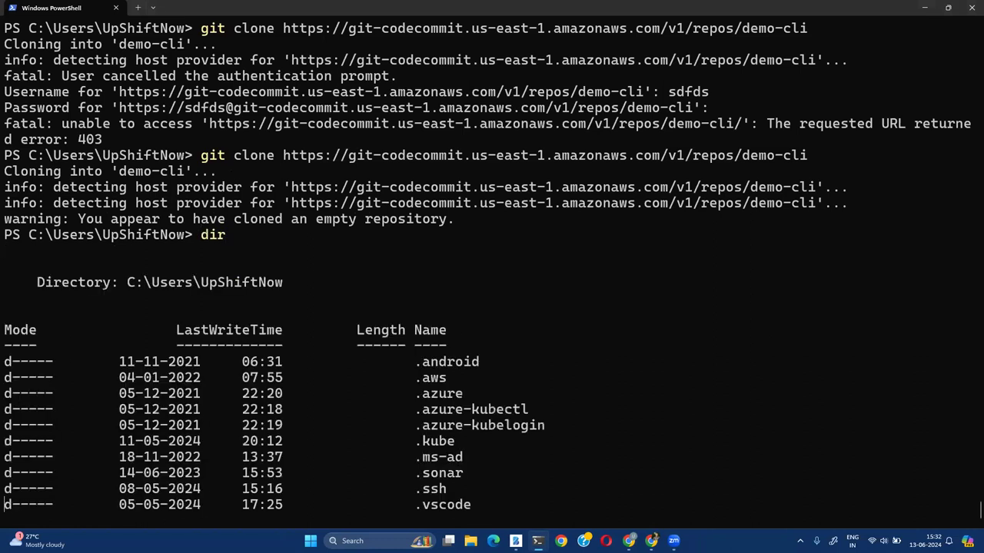
Change into the demo-cli folder, clear the screen and list its empty contents
scroll(526, 367, up, 3)
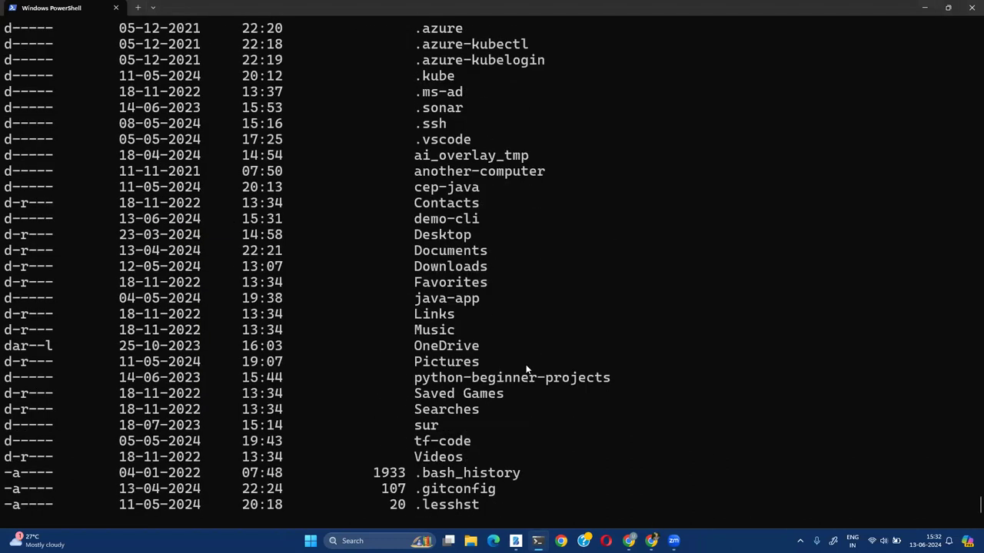
drag(415, 219, 479, 219)
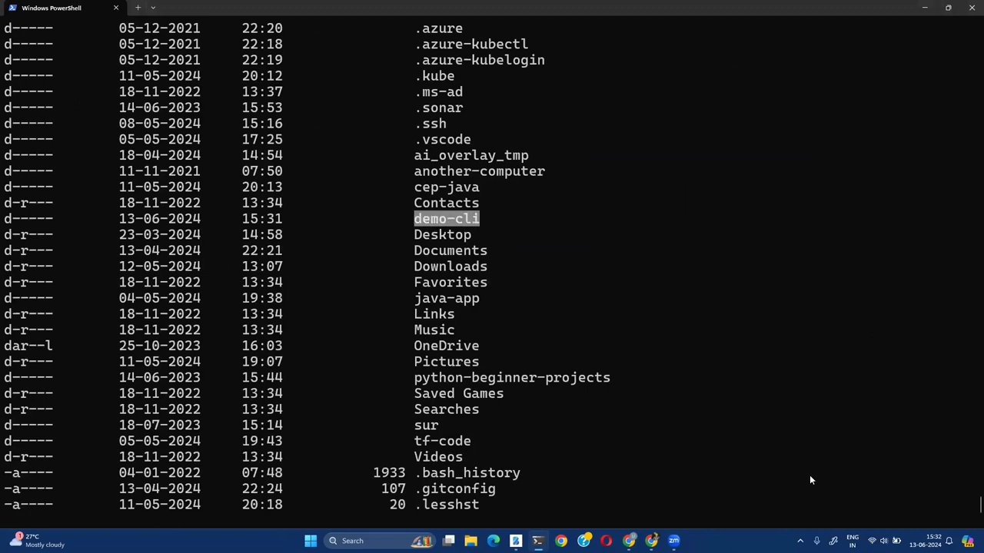
key(ctrl+c)
text(cd de)
key(Tab)
key(Return)
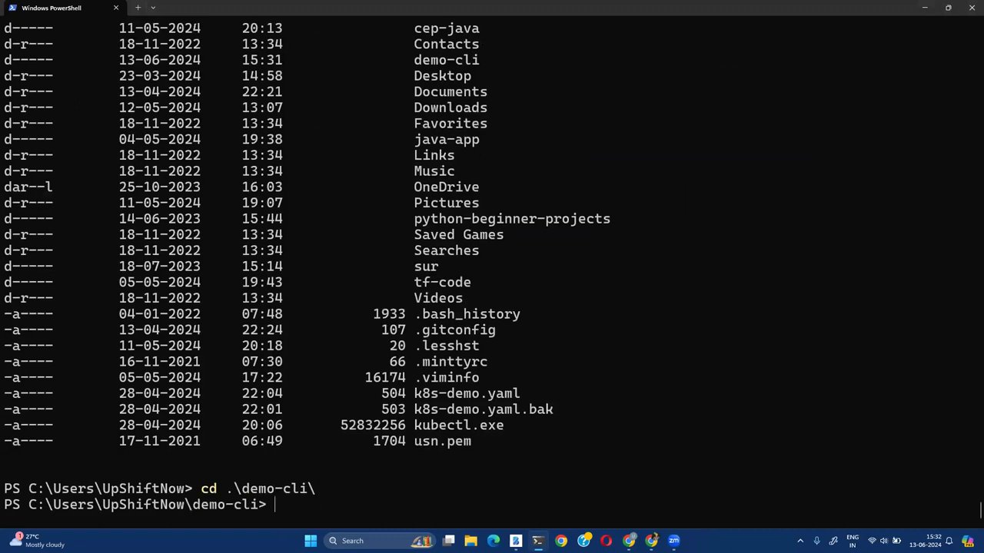
key(ctrl+l)
text(dir)
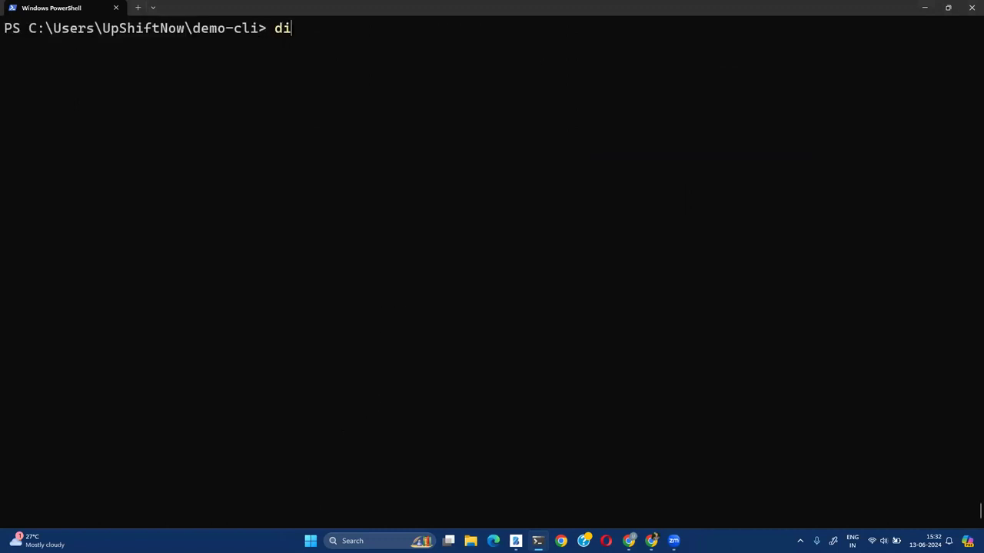
key(Return)
Erase the stray input and type 'notepad text.py' at the demo-cli prompt
text(dir)
key(BackSpace)
key(BackSpace)
key(BackSpace)
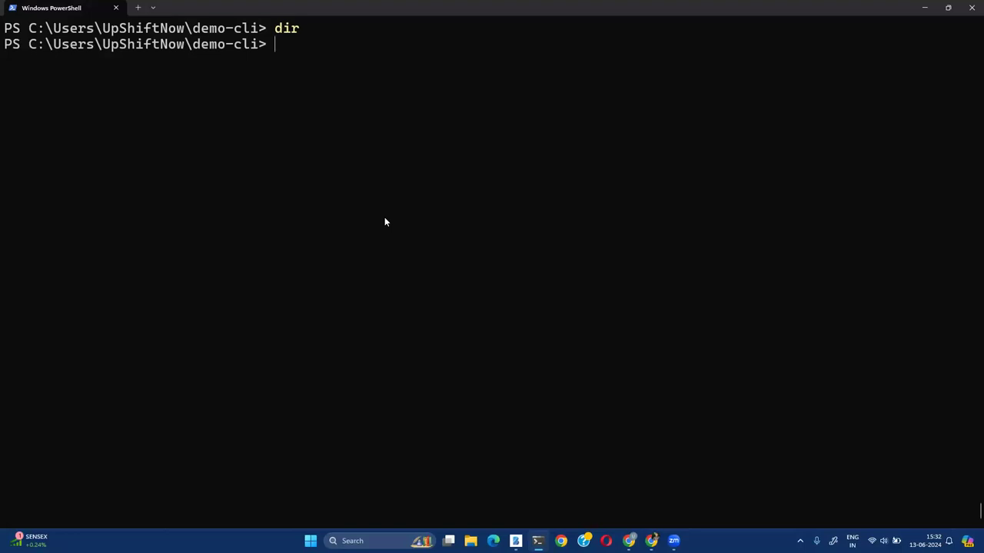
text(notepad text.)
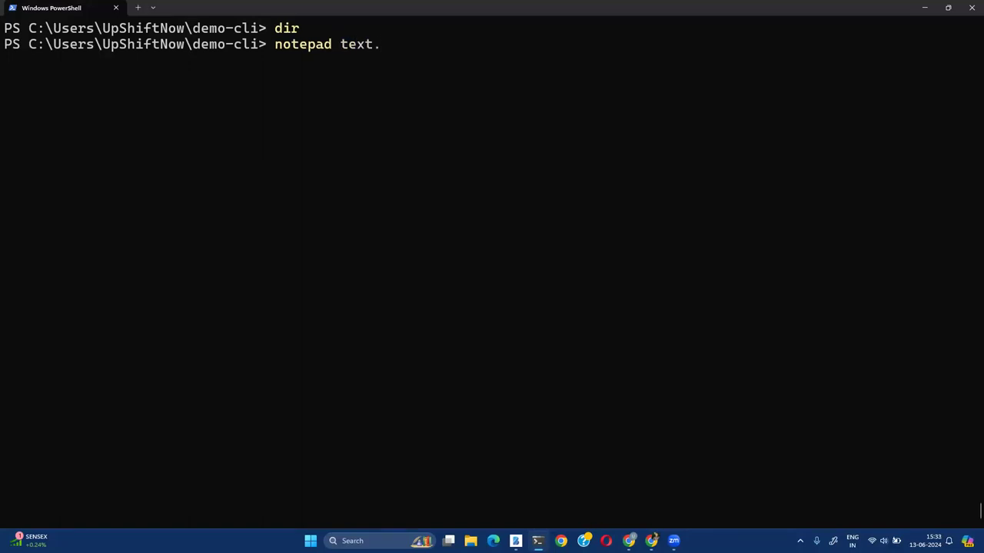
text(py)
Create text.py in Notepad with 'import time' and print("Hello world from cli"), then close it
key(Return)
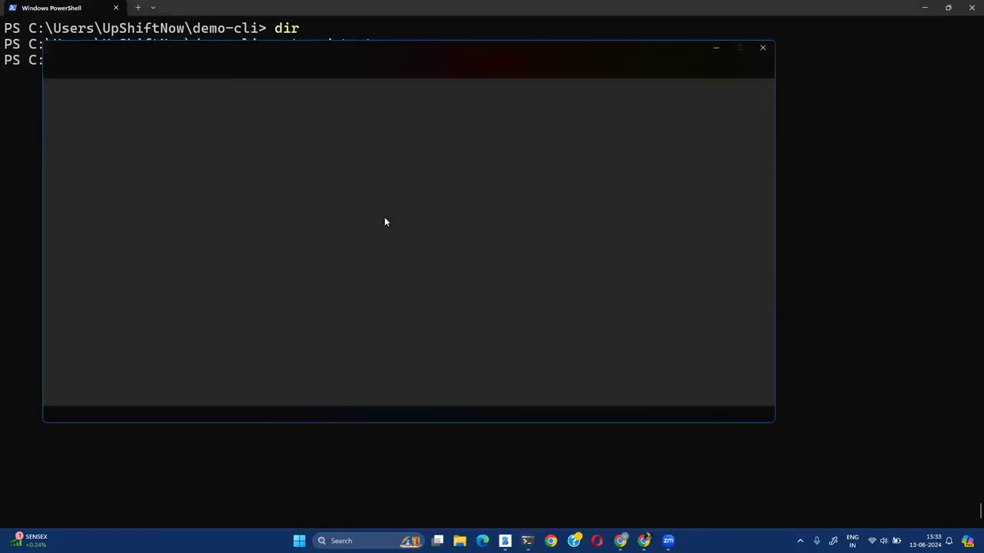
click(358, 269)
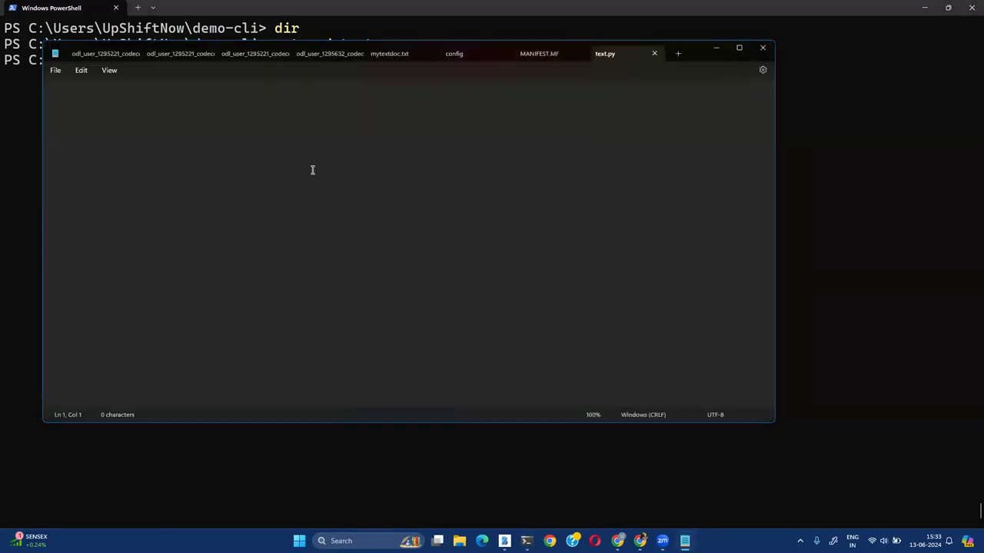
text(import time)
key(Return)
text(print)
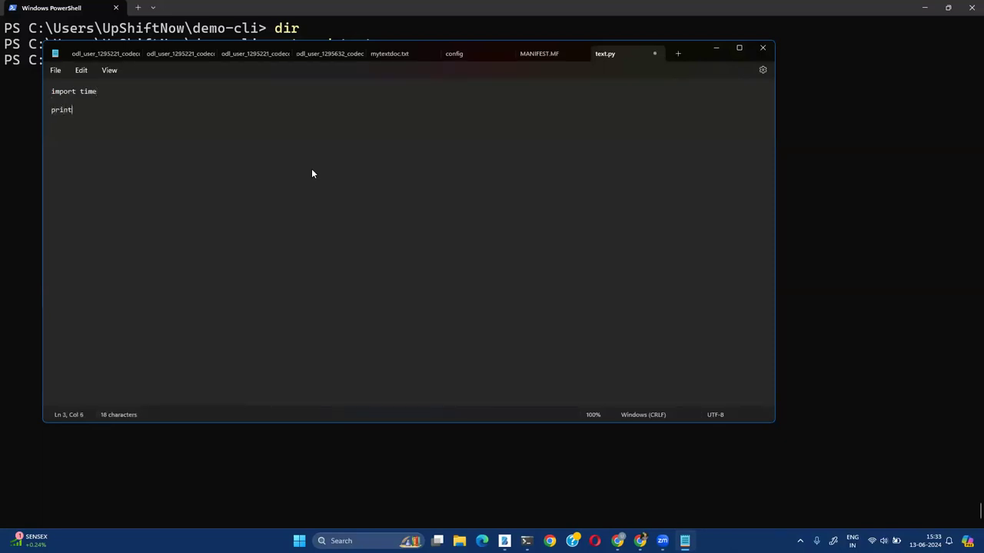
text(("Hello)
key(BackSpace)
key(BackSpace)
text(o world from cli"))
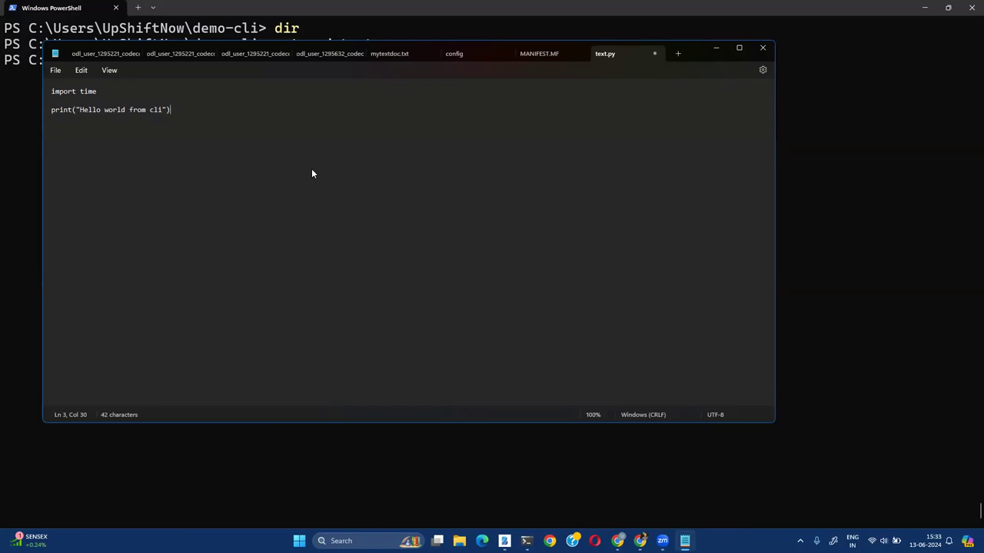
click(653, 52)
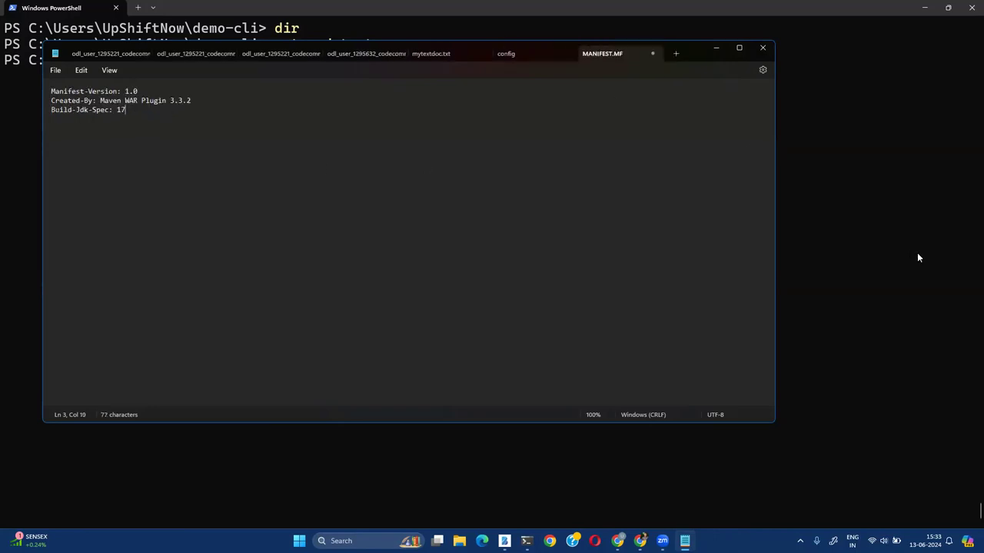
click(896, 251)
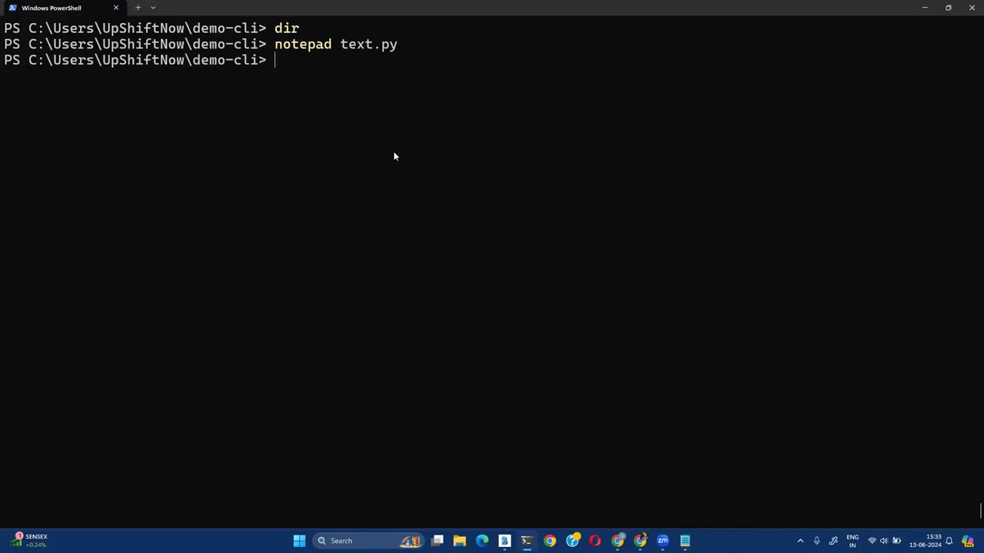
Stage text.py with git add .\text.py
text(git commit -a)
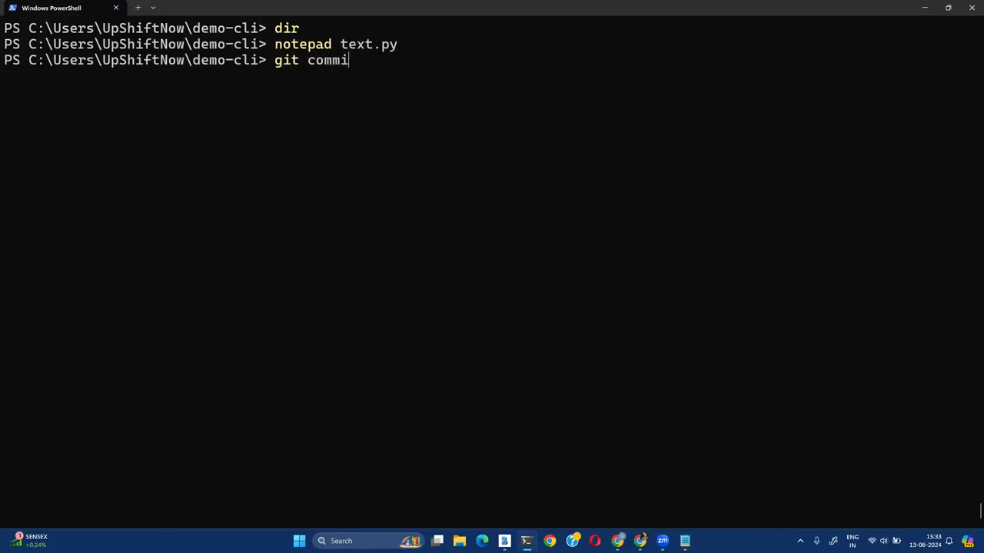
key(BackSpace)
key(BackSpace)
key(BackSpace)
key(BackSpace)
key(BackSpace)
key(BackSpace)
key(BackSpace)
key(BackSpace)
key(BackSpace)
text(add .\t)
key(Tab)
key(Return)
Commit the staged file with the message "first file", correcting the 'got' typo
text(got)
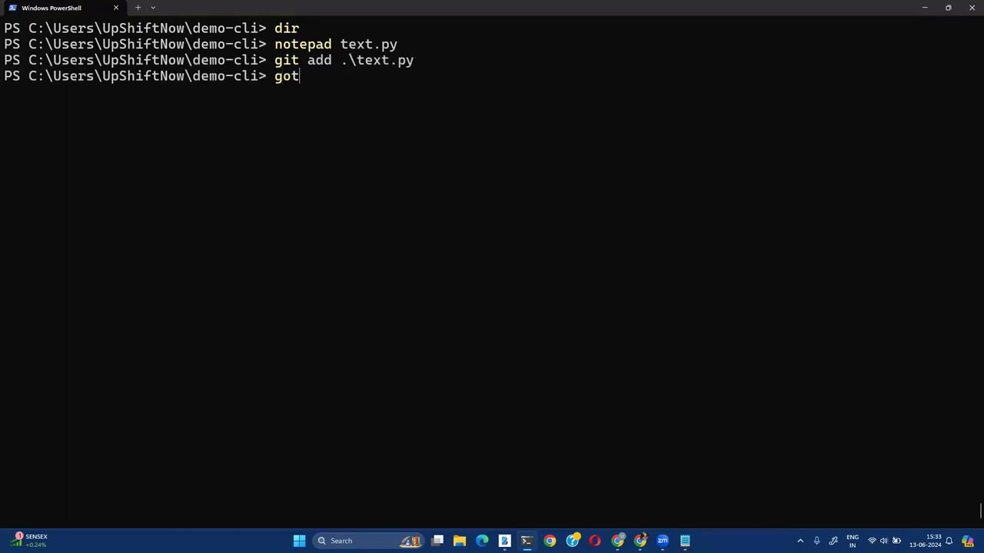
text( commit -m "first file)
key(Return)
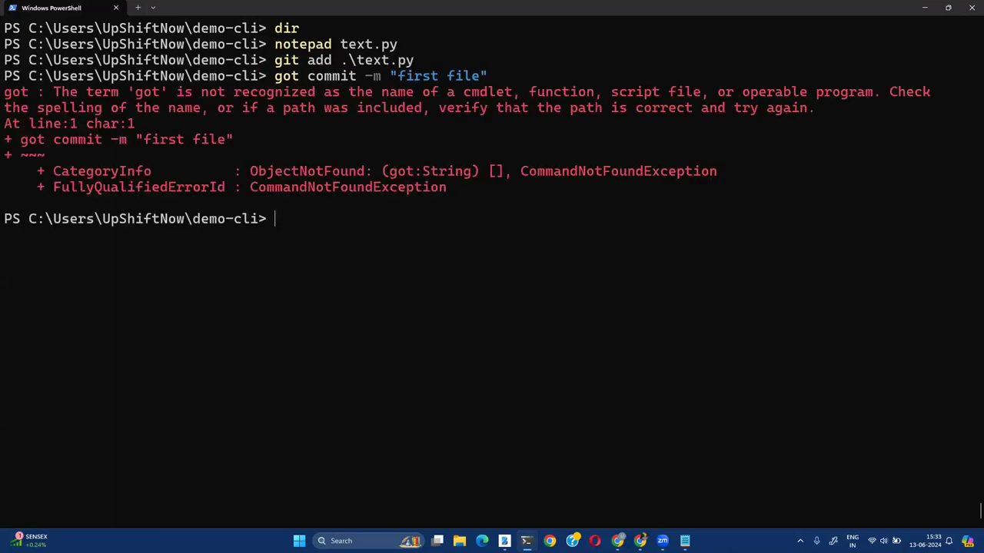
key(Up)
key(Home)
key(Right)
key(Delete)
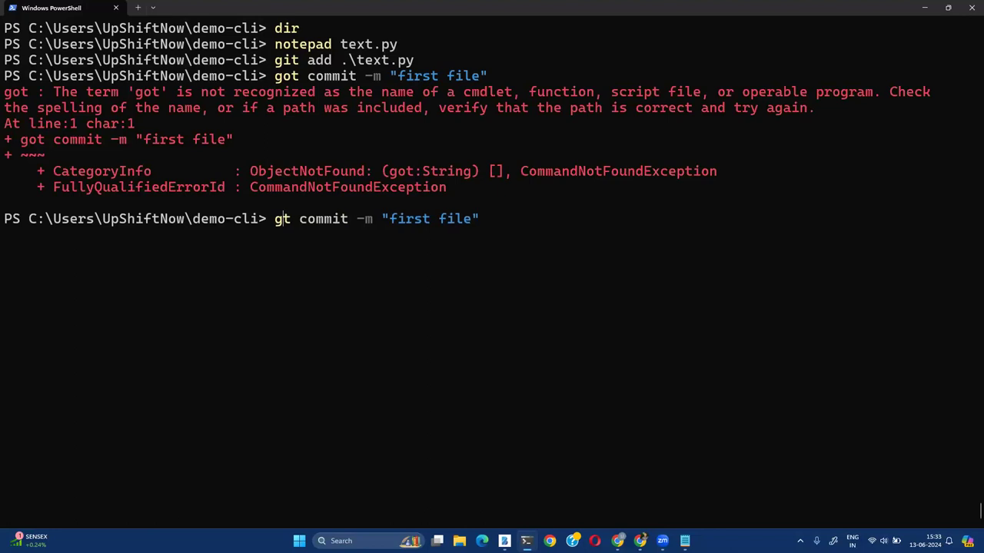
text(i)
key(Return)
Push the commit to CodeCommit with git push and minimize PowerShell
text(git push)
key(Return)
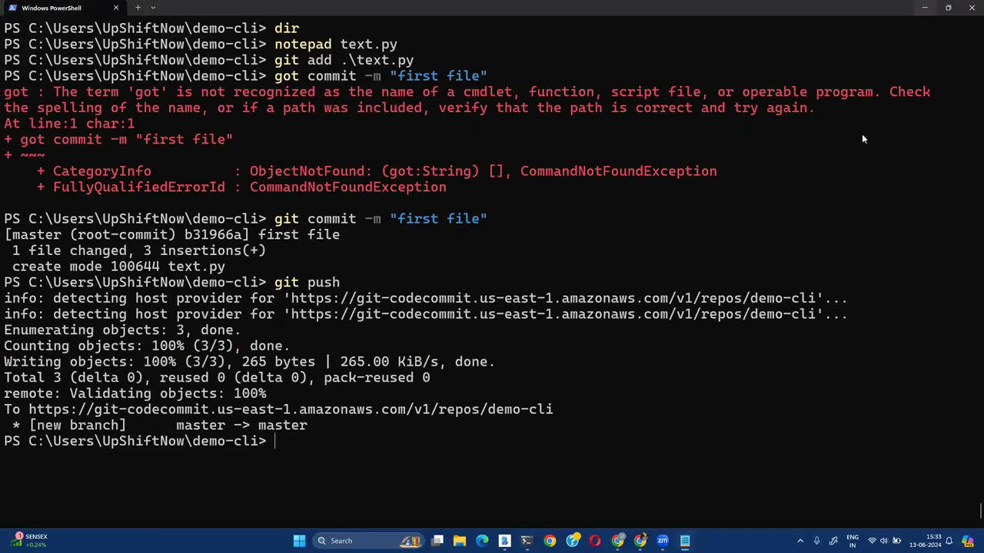
click(947, 7)
key(super+Down)
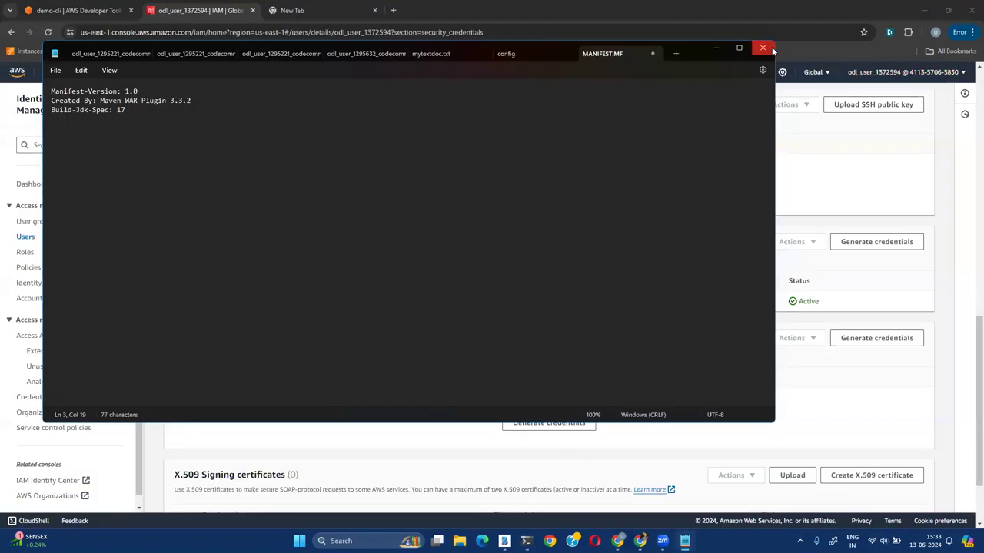
Reload the demo-cli repository page in the browser to show the pushed file
click(771, 48)
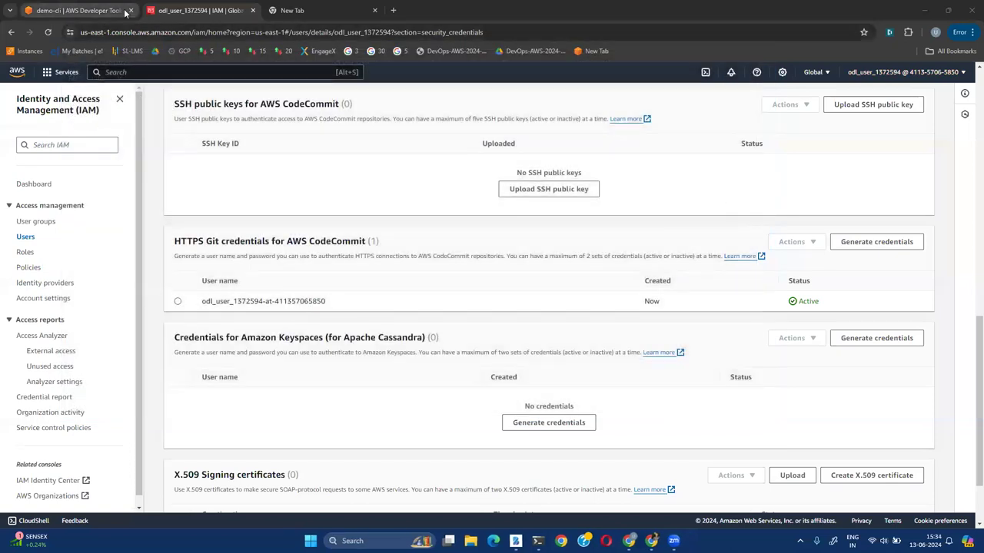
click(125, 13)
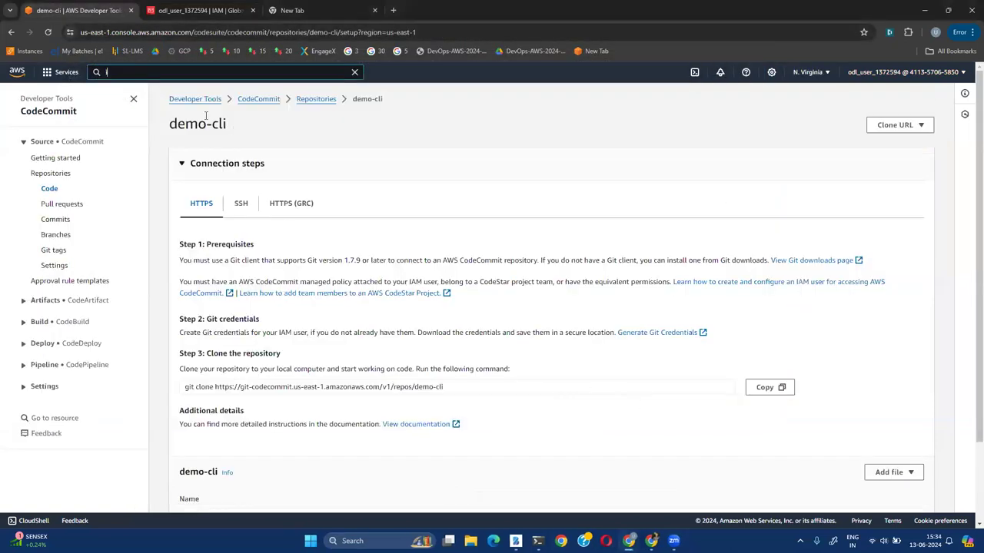
click(44, 32)
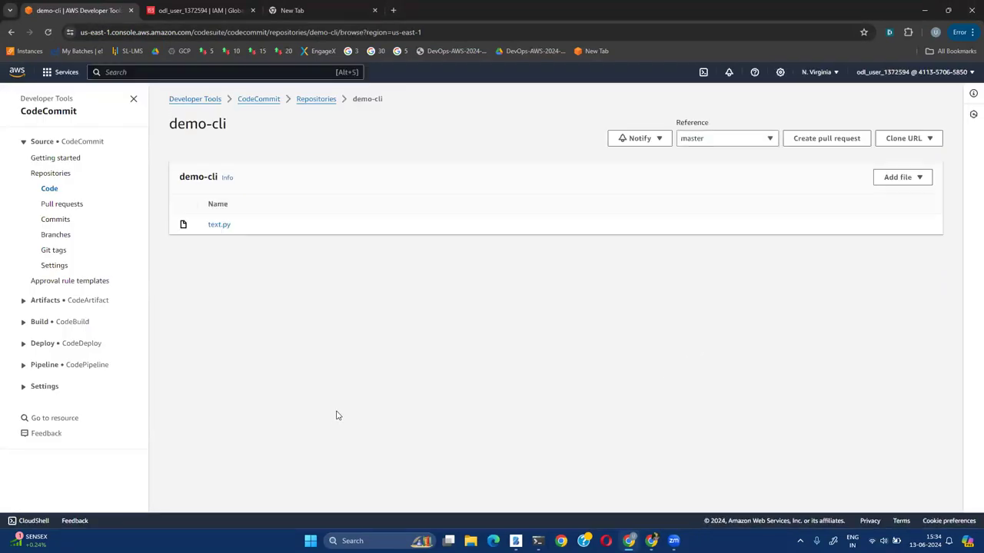
Open text.py to check its print line, then go back to the Repositories list
click(219, 225)
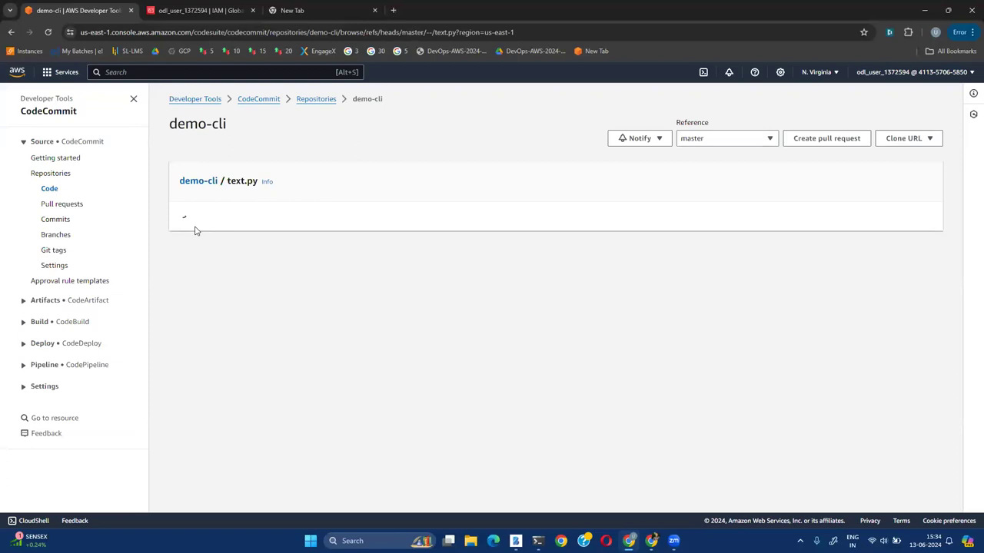
drag(212, 223, 295, 224)
click(374, 224)
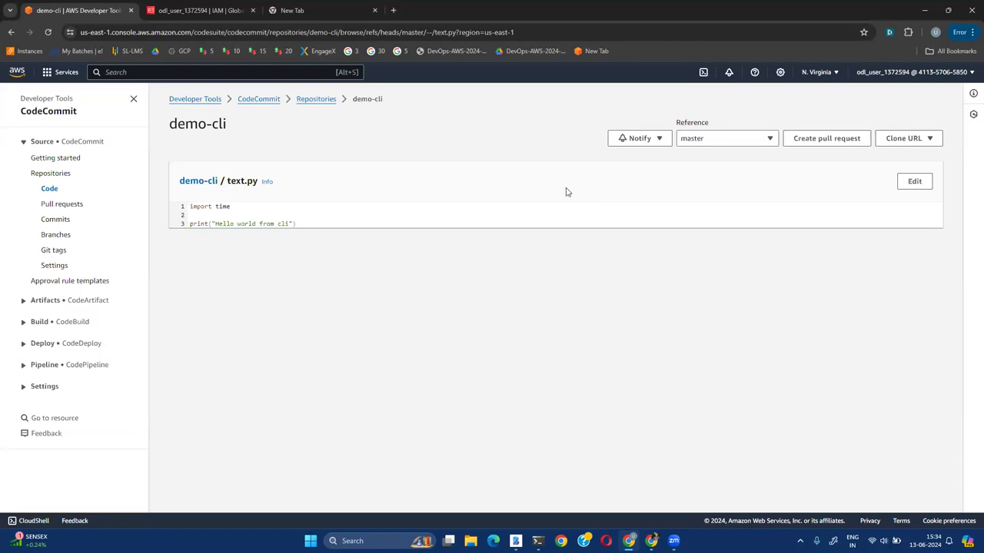
click(300, 99)
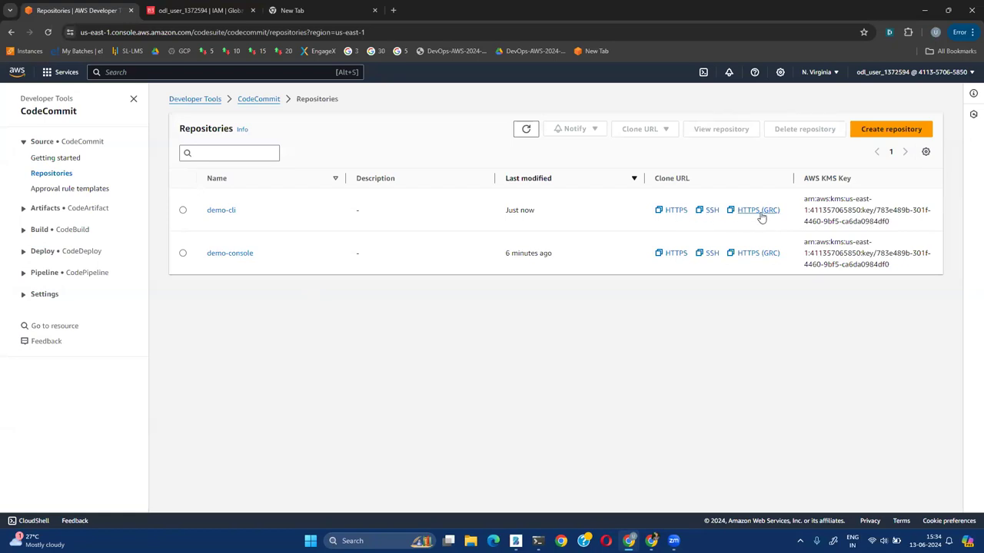
Select demo-console, choose Delete repository and confirm by typing 'delete'
drag(788, 214, 692, 218)
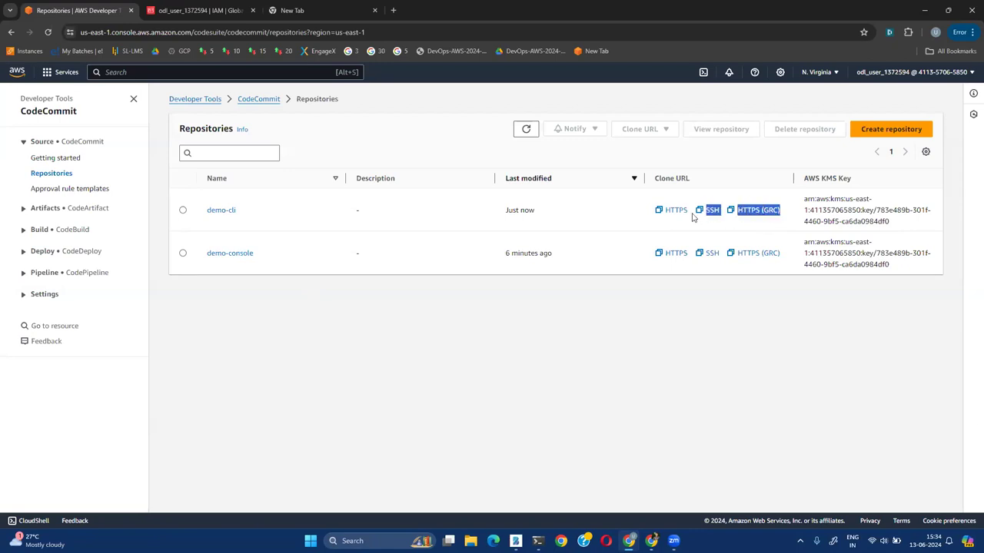
click(660, 232)
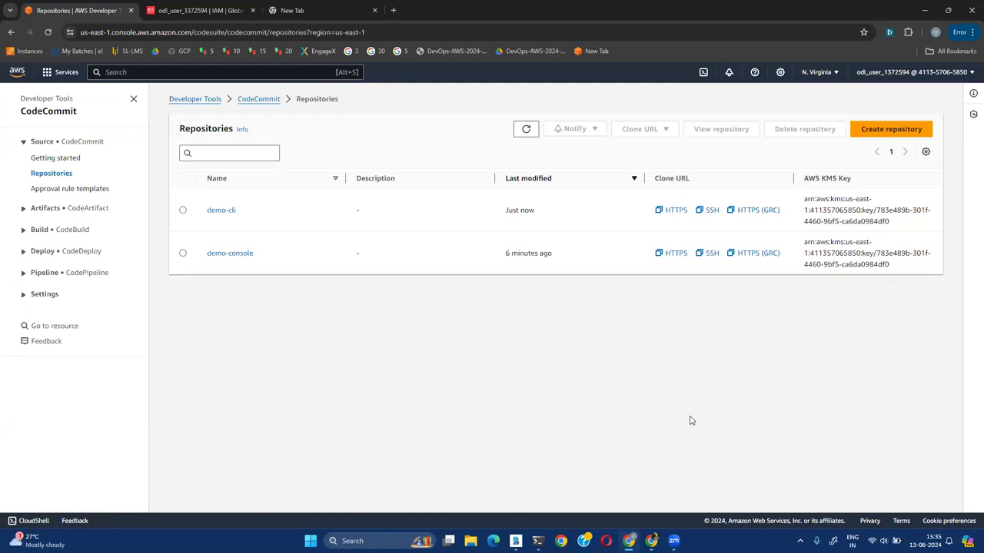
click(183, 253)
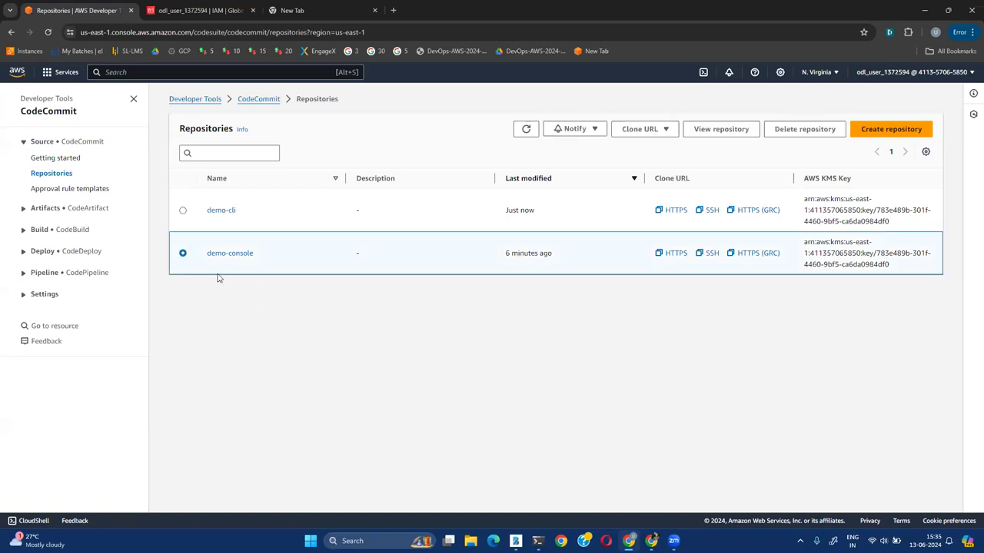
click(801, 131)
click(461, 372)
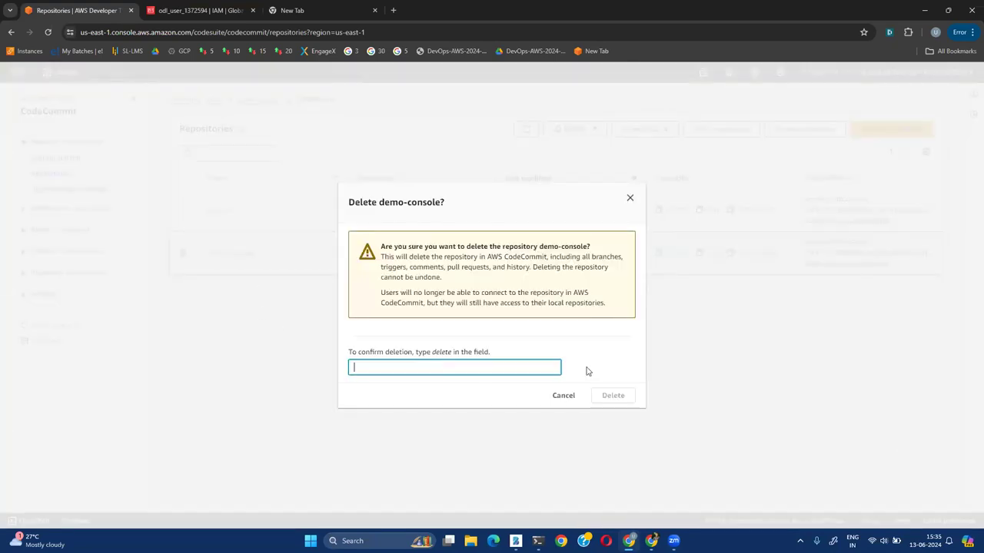
text(delete)
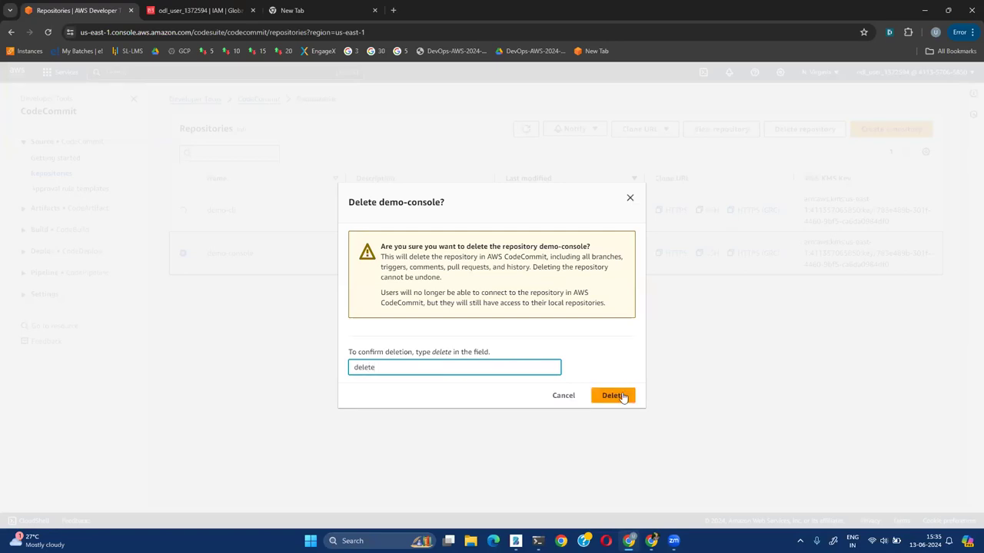
click(615, 396)
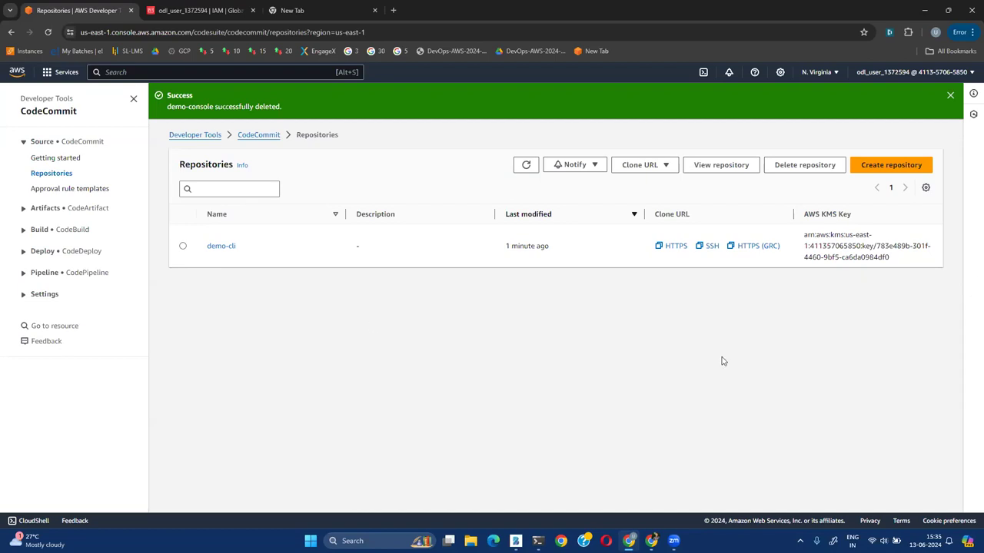
Open demo-cli's Commits list to inspect the 'first file' commit, then return to its Code view
click(221, 246)
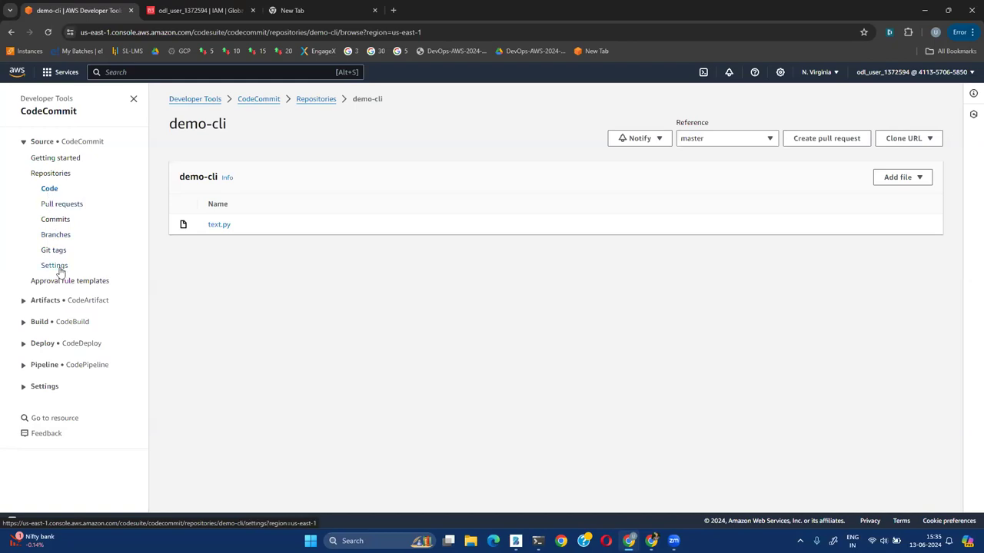
click(55, 222)
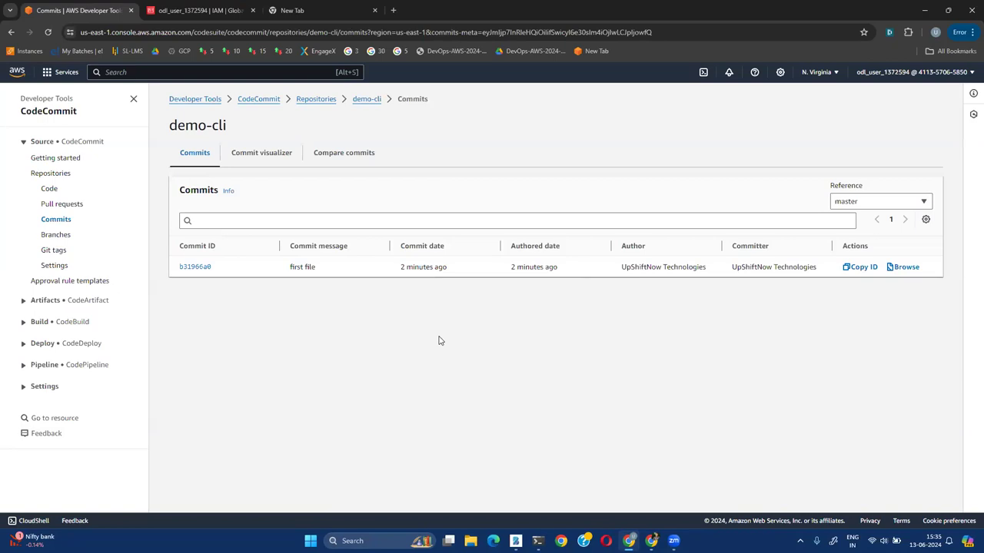
drag(289, 267, 312, 265)
click(325, 278)
drag(319, 266, 289, 268)
click(341, 273)
drag(819, 269, 285, 275)
click(735, 384)
click(367, 99)
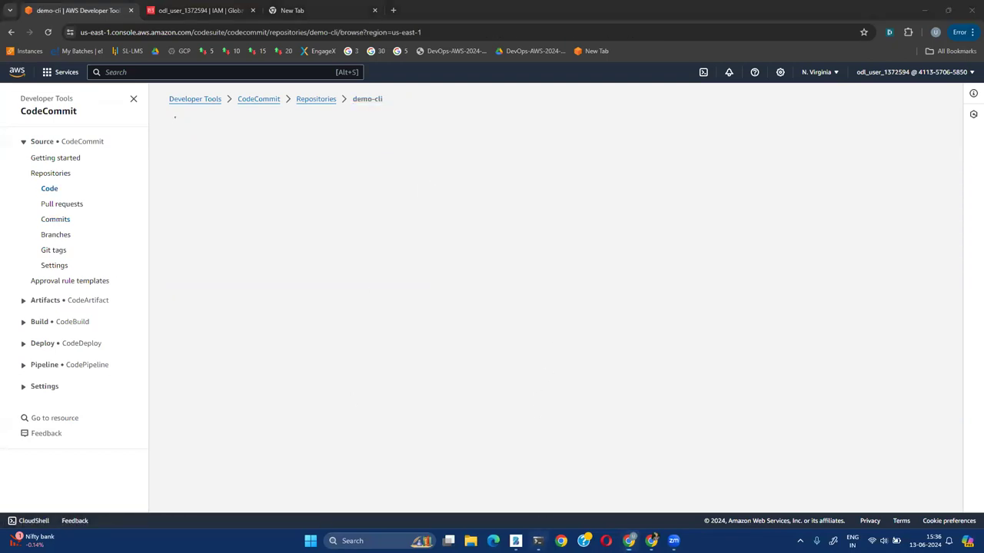
Turn the recalled create-repository command into aws codecommit delete-repository for demo-cli and run it
key(alt+Tab)
key(Up)
key(Up)
key(Up)
key(Up)
key(Up)
key(Up)
key(Up)
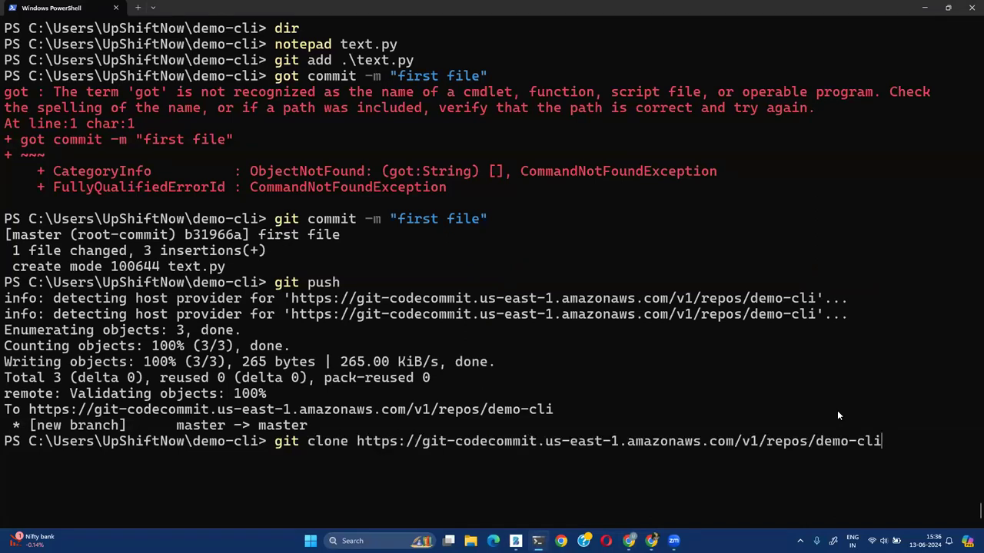
key(Up)
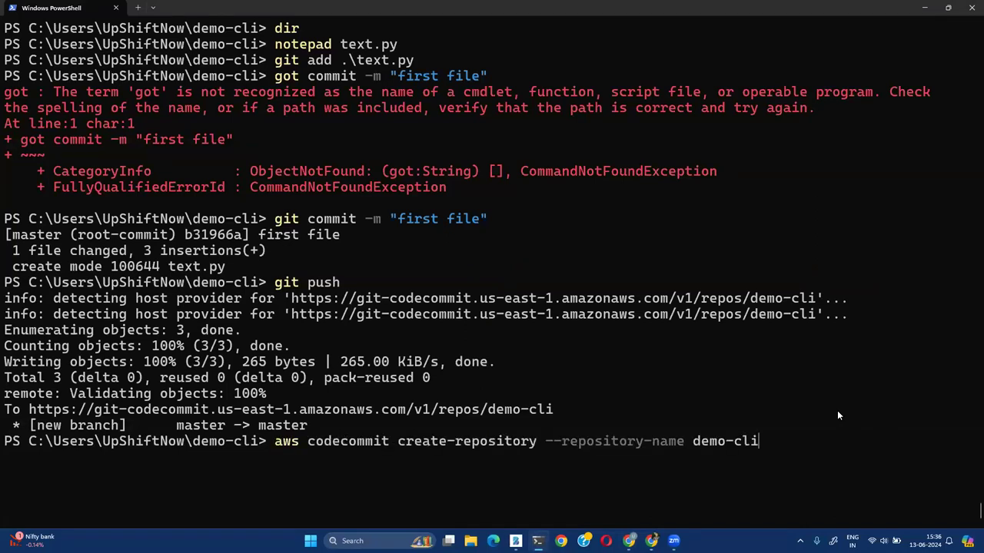
key(Left)
key(Left)
key(Left)
key(Left)
key(Left)
key(Left)
key(Left)
key(Left)
key(Left)
key(Left)
key(Left)
key(Left)
key(Left)
key(Left)
key(Left)
key(Left)
key(Left)
key(Left)
key(Left)
key(Left)
key(Left)
key(Left)
key(Left)
key(Left)
key(Left)
key(Left)
key(Left)
key(Left)
key(Left)
key(Left)
key(Left)
key(Left)
key(Left)
key(Left)
key(Left)
key(Left)
key(BackSpace)
key(BackSpace)
key(BackSpace)
key(BackSpace)
key(BackSpace)
key(BackSpace)
text(delete)
key(Return)
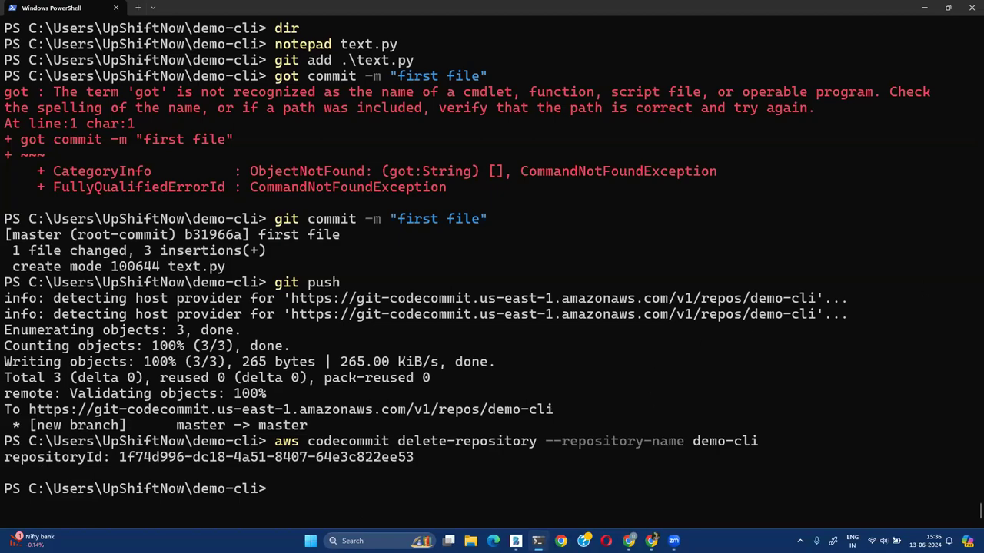
key(alt+Tab)
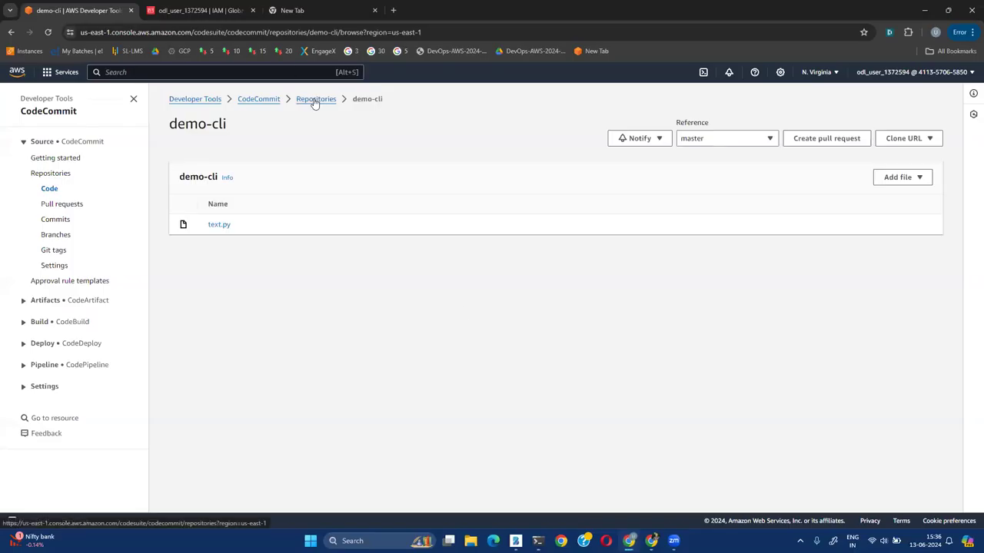
Open the Repositories list and check that it shows No results
click(315, 100)
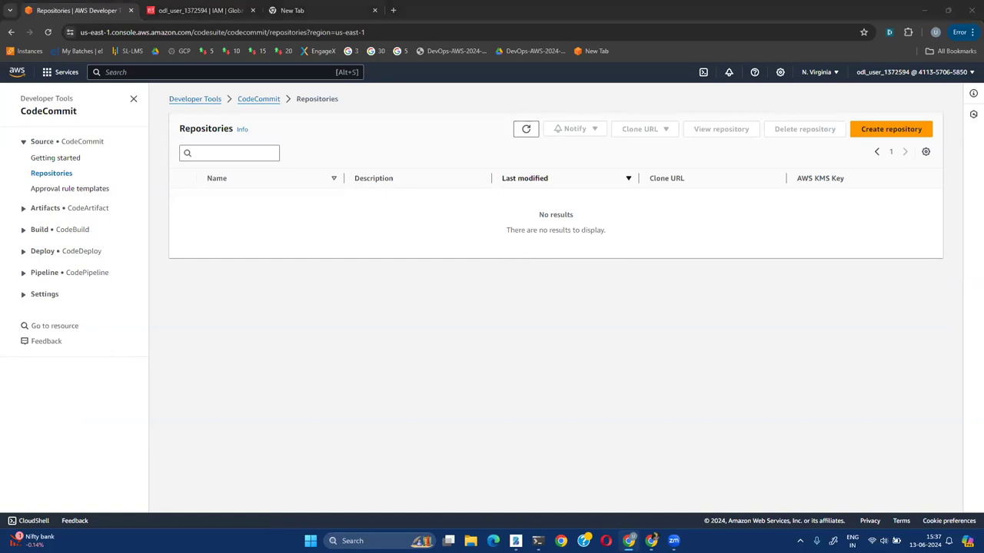
click(543, 258)
Create a CodeCommit repository named 'test' and open its Settings page
click(872, 132)
click(106, 234)
text(test)
click(432, 503)
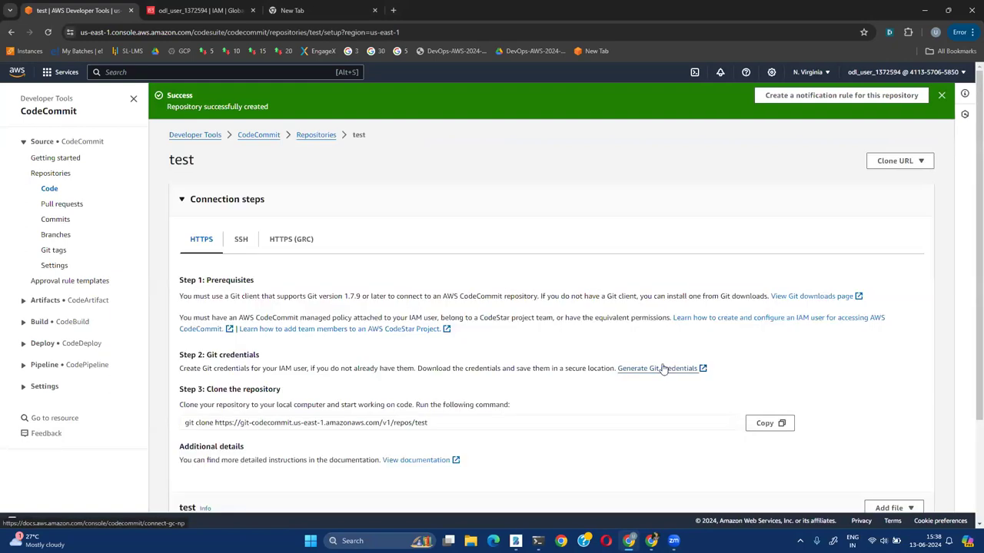
click(54, 266)
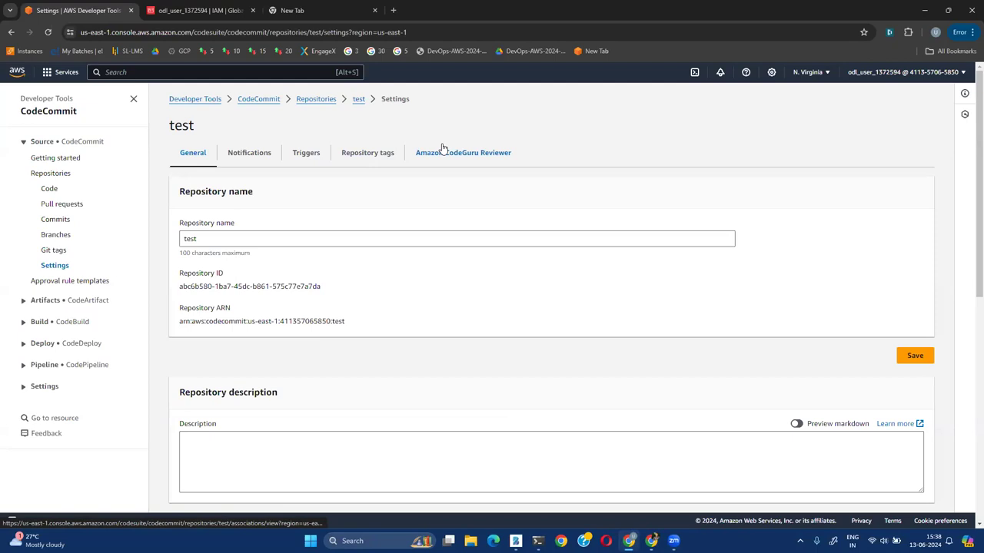
Search IAM Policies for 'codecommit' to list the CodeCommit managed policies, then return to CodeCommit
click(195, 10)
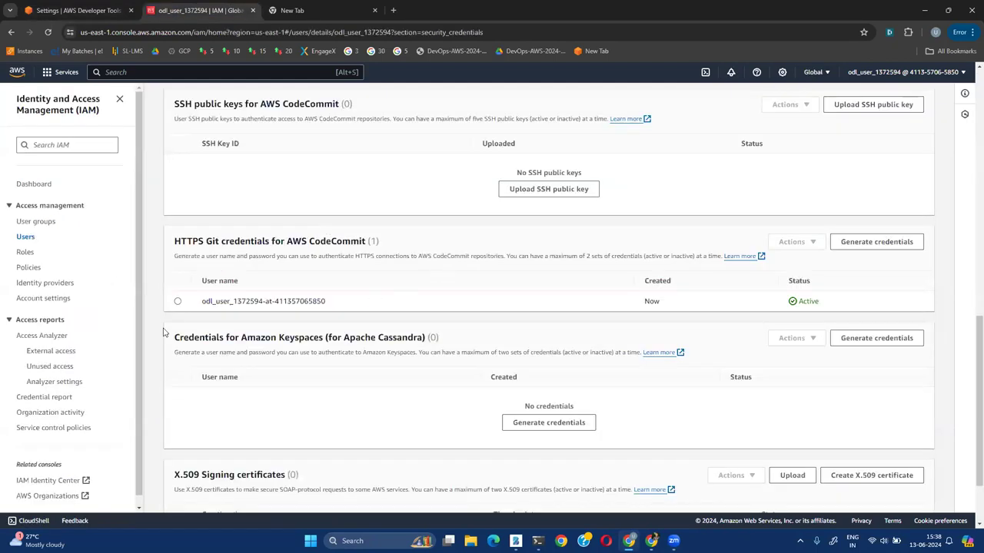
click(29, 266)
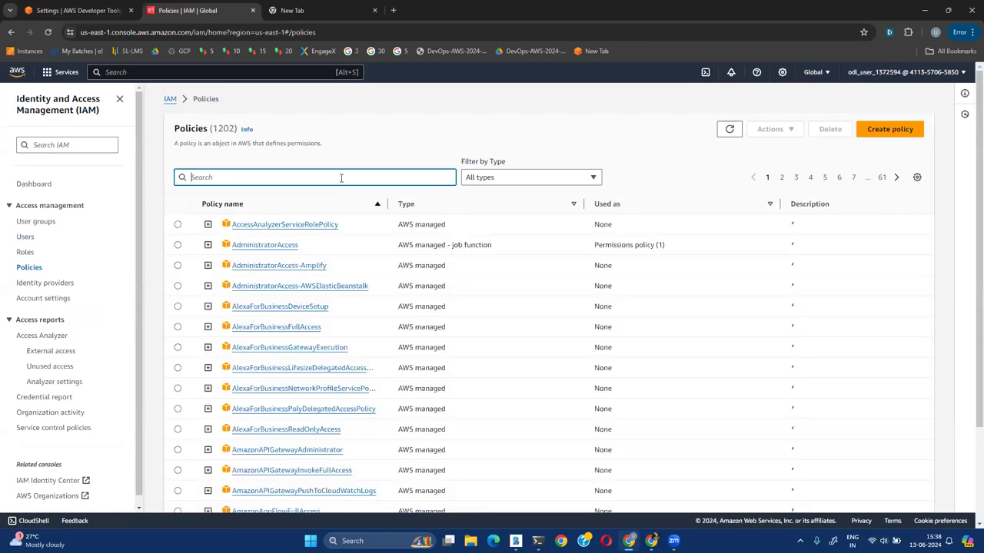
click(341, 178)
text(codecommit)
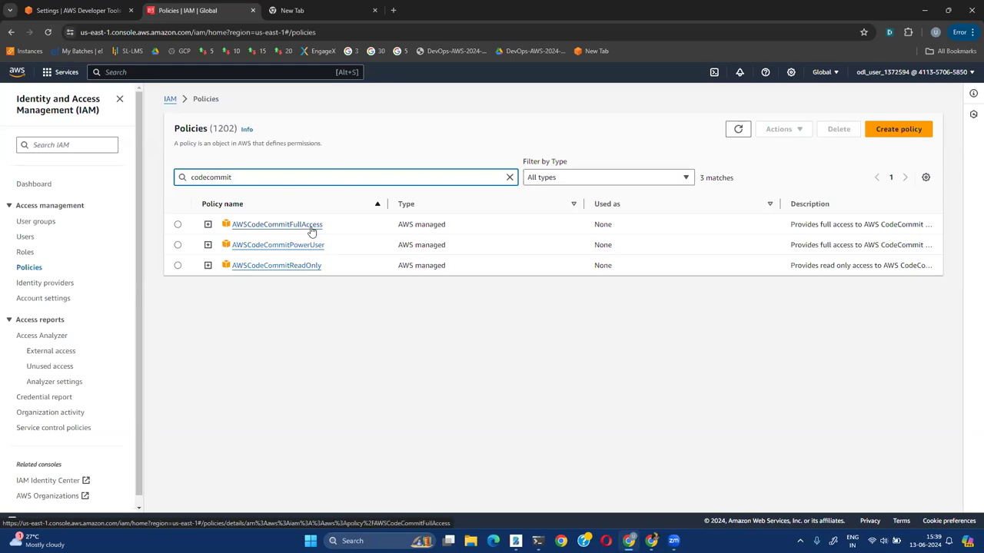
click(392, 373)
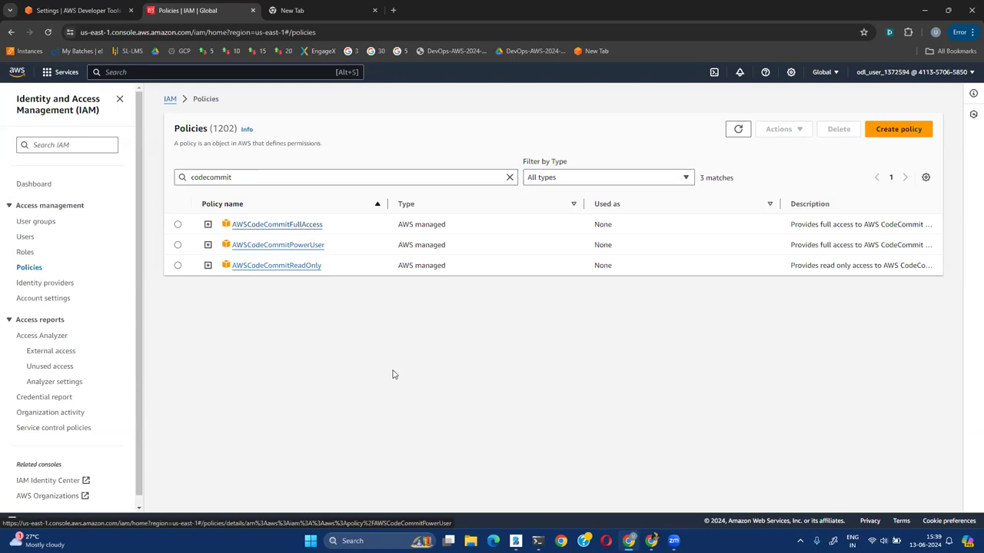
click(81, 10)
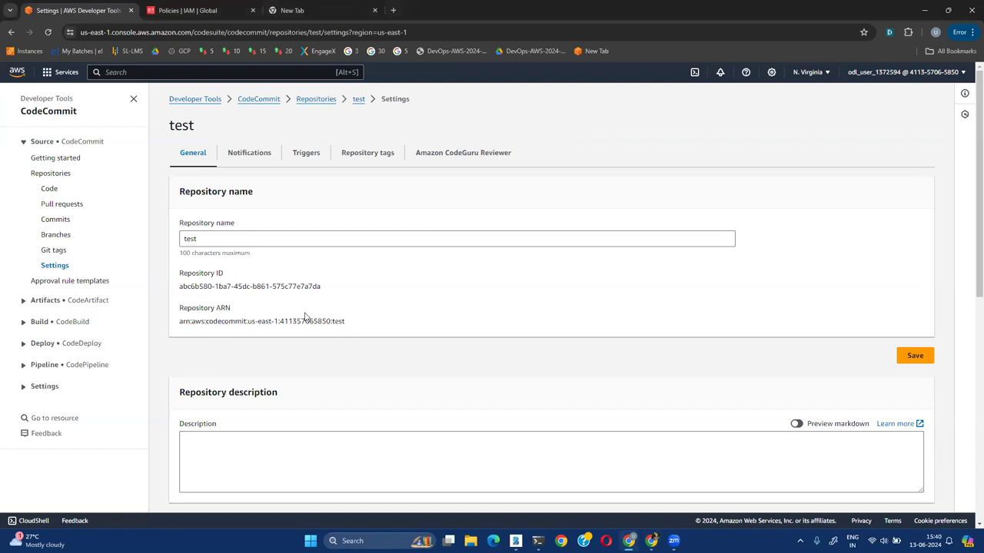
Select the test repository's full ARN on the General settings tab
drag(351, 324, 174, 325)
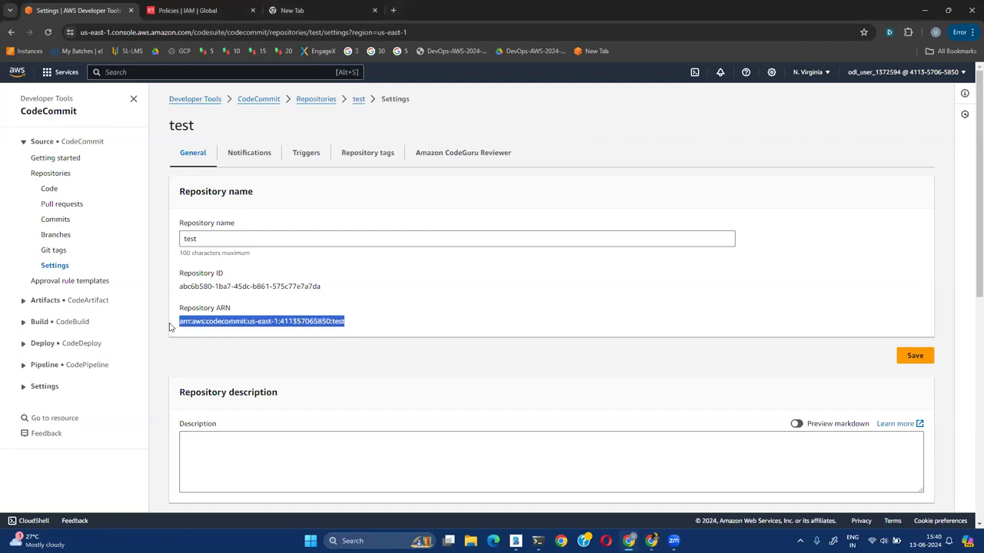
triple_click(225, 321)
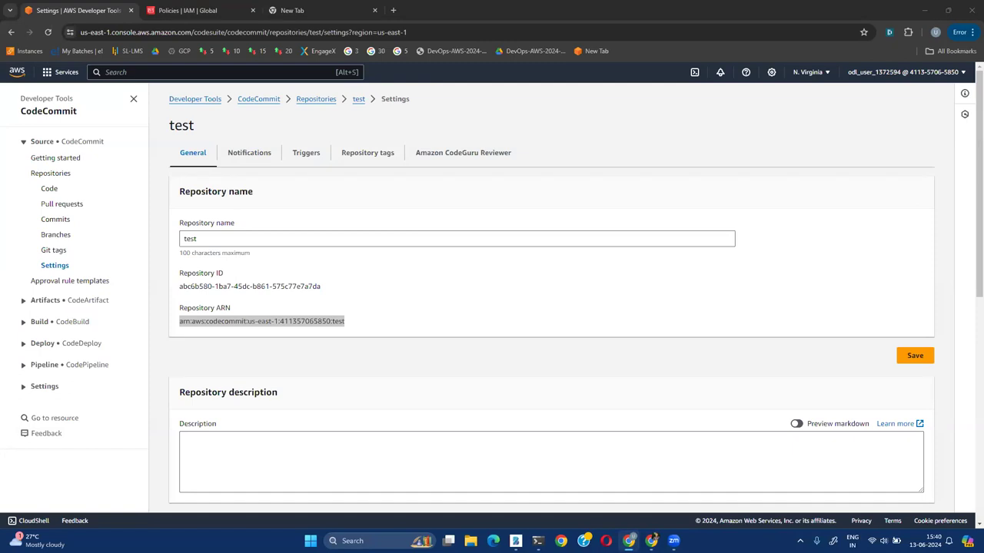
Go from the test repository's settings to its Branches page in CodeCommit
click(367, 325)
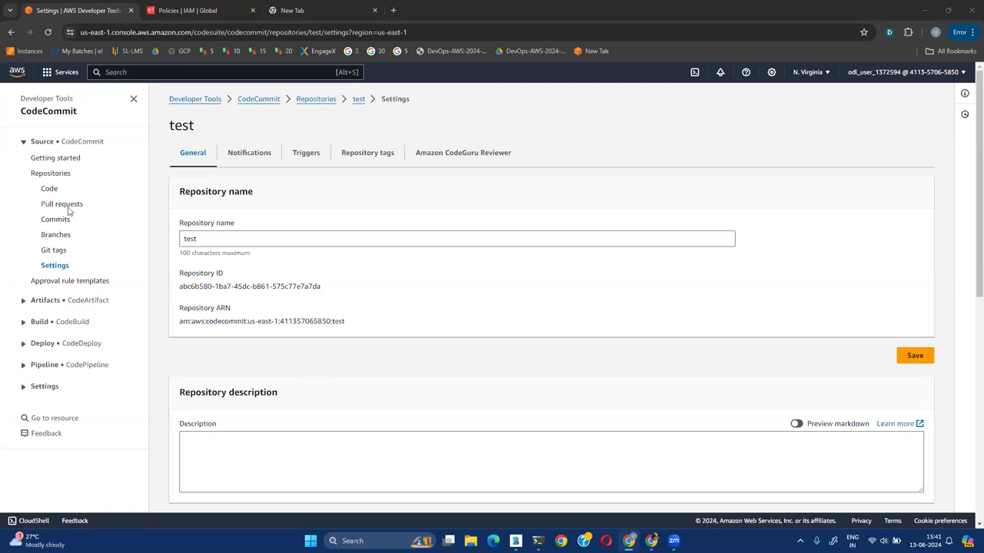
click(50, 237)
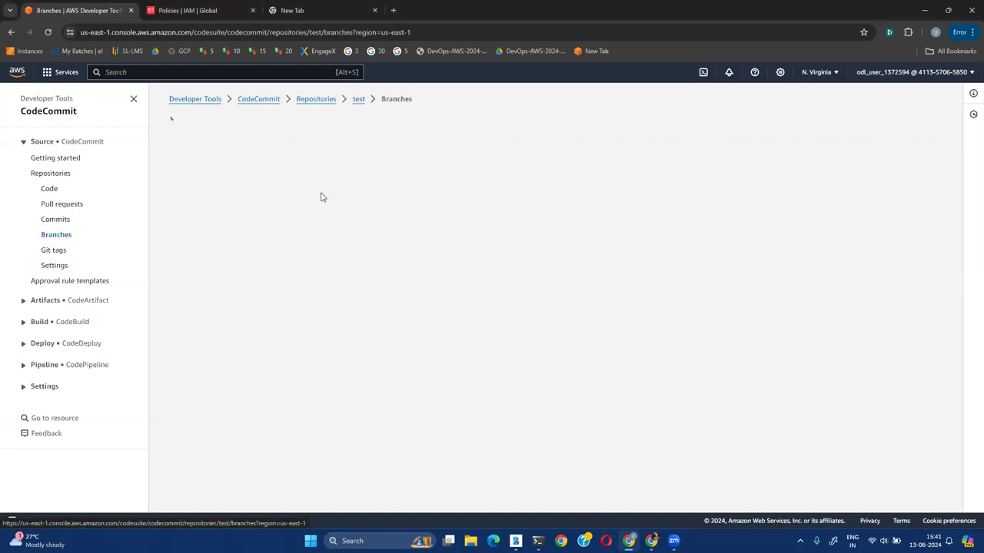